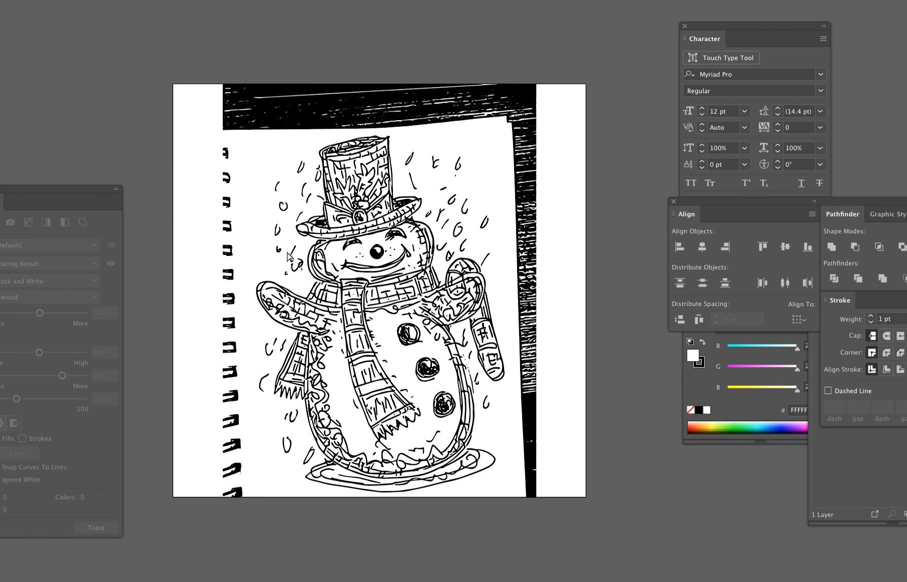
- Check the traced snowman drawing in outline view and delete the notebook binding marks along its left side
key(super+y)
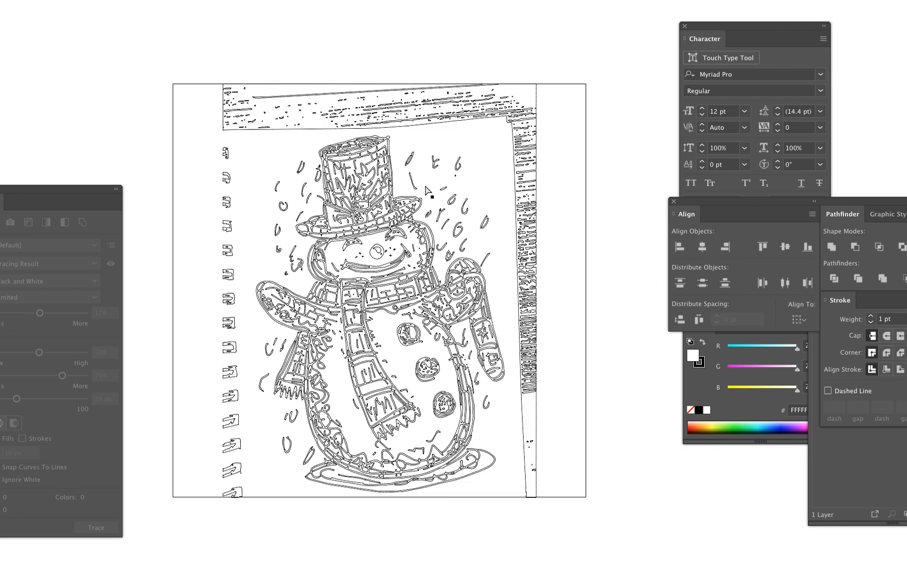
key(super+y)
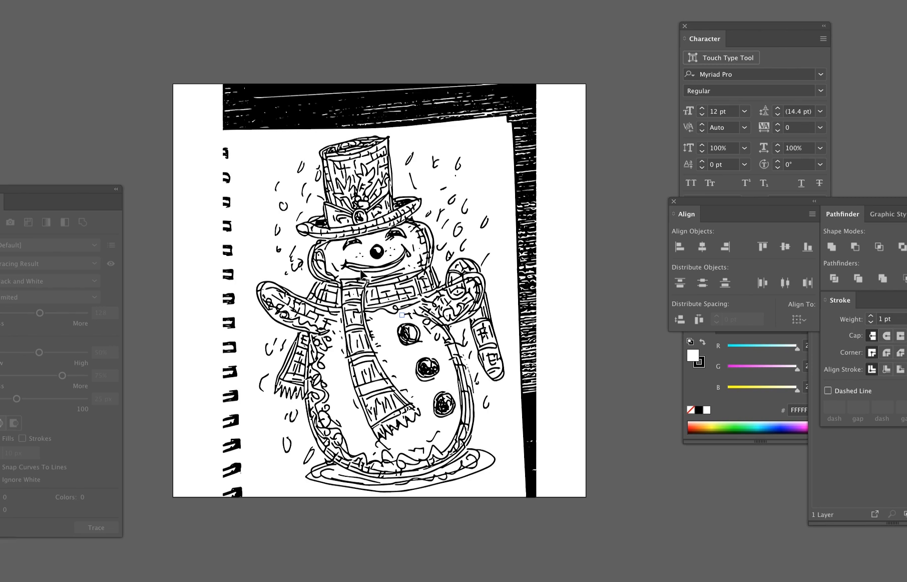
mouse_move(207, 142)
mouse_down()
mouse_move(255, 502)
mouse_move(245, 532)
mouse_up()
key(Delete)
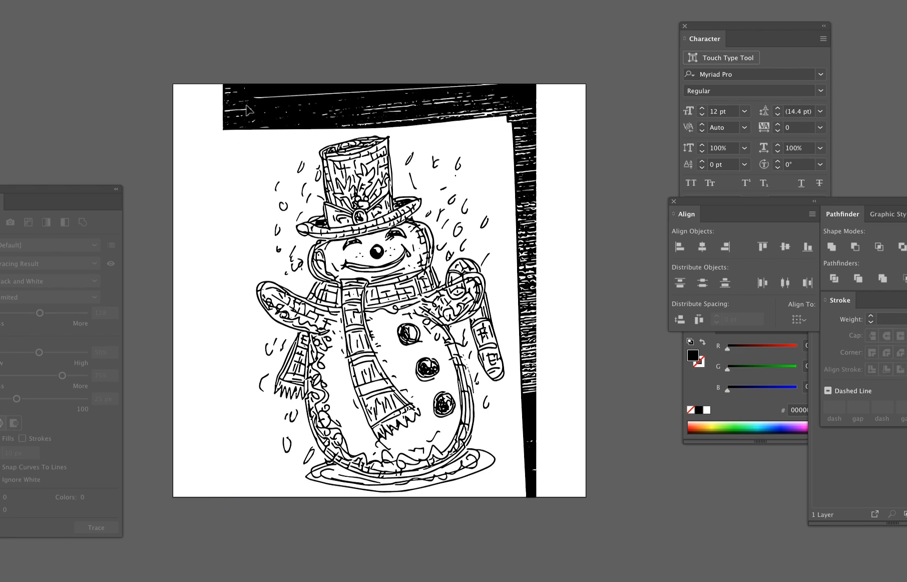
- Delete the black background above and to the right of the snowman, along with the leftover specks
drag(191, 46, 540, 131)
key(Delete)
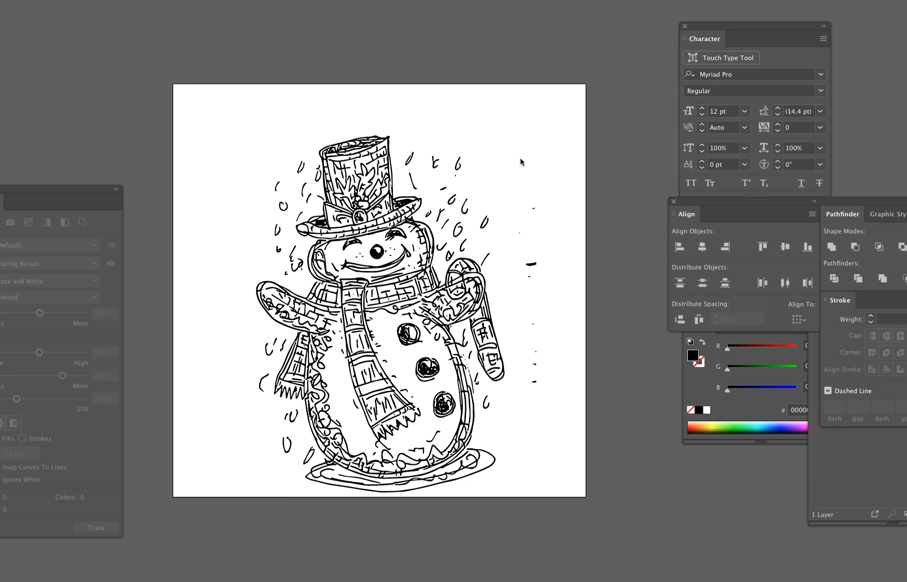
drag(569, 192, 522, 452)
key(Delete)
click(484, 256)
key(Delete)
- Inspect the cleaned snowman paths in outline view and clear the Image Trace panel off the artboard
drag(427, 373, 399, 360)
key(ctrl+y)
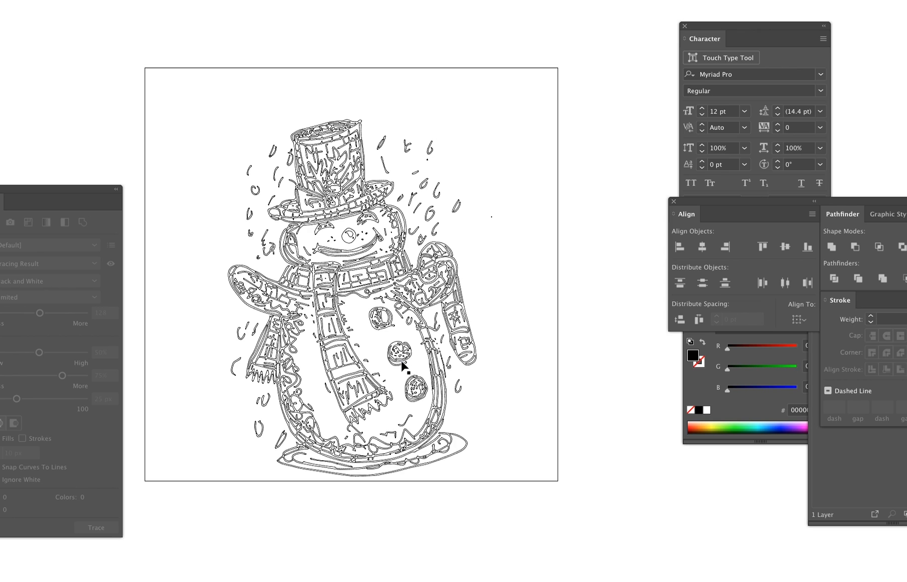
key(ctrl+y)
drag(388, 356, 335, 346)
drag(70, 190, 0, 183)
drag(270, 299, 249, 303)
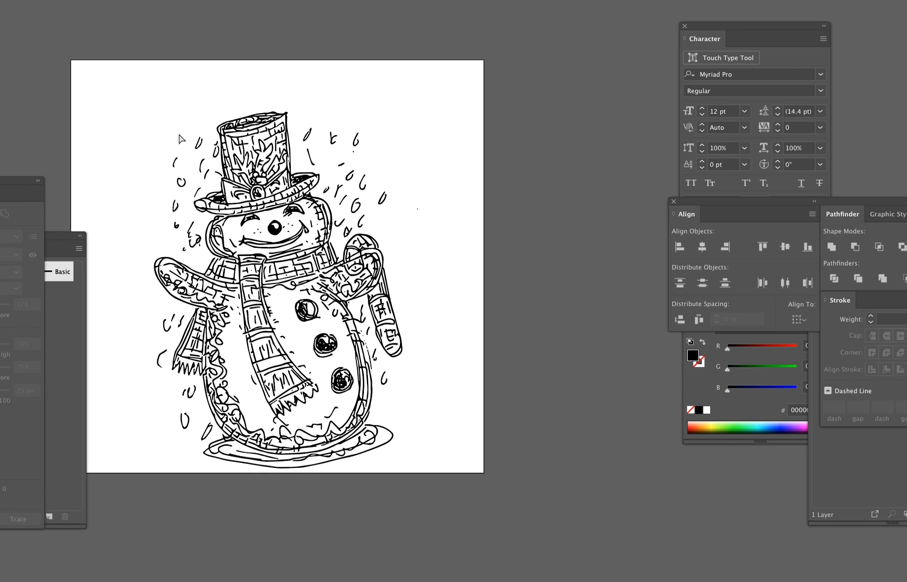
- Position a second traced snowman image over the right edge of the artboard
key(m)
drag(130, 85, 438, 470)
drag(896, 545, 489, 268)
drag(596, 435, 519, 227)
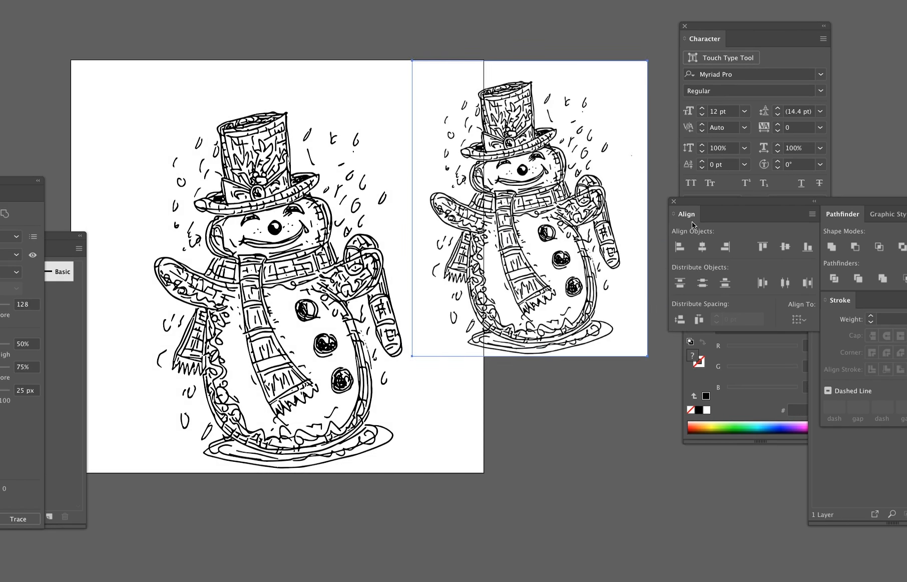
- Move the Align, Character and Color panels away from the second snowman
drag(693, 223, 814, 217)
drag(717, 23, 819, 35)
drag(724, 314, 793, 316)
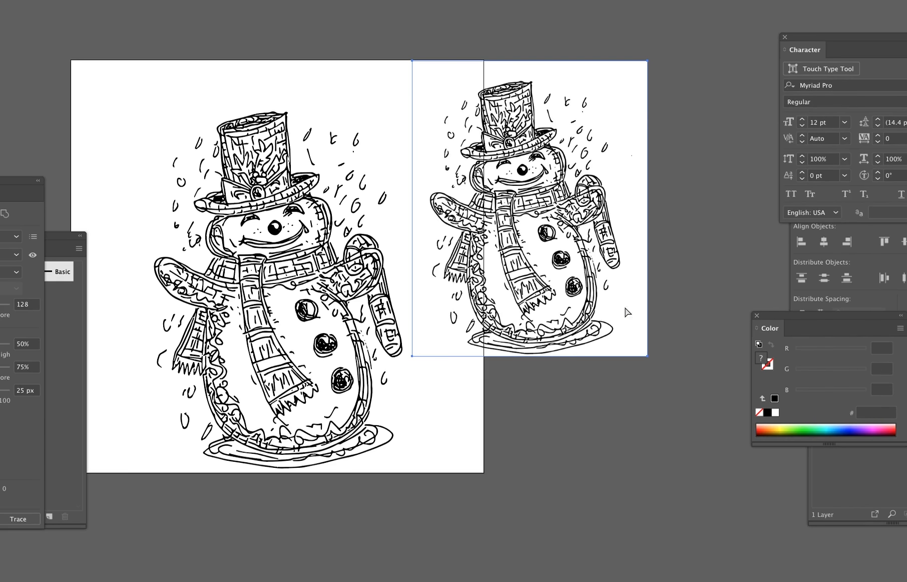
- Shift the second snowman tracing down and to the right and scale it uniformly to 120%
drag(631, 306, 630, 307)
drag(646, 357, 696, 422)
drag(698, 126, 735, 89)
drag(664, 203, 617, 228)
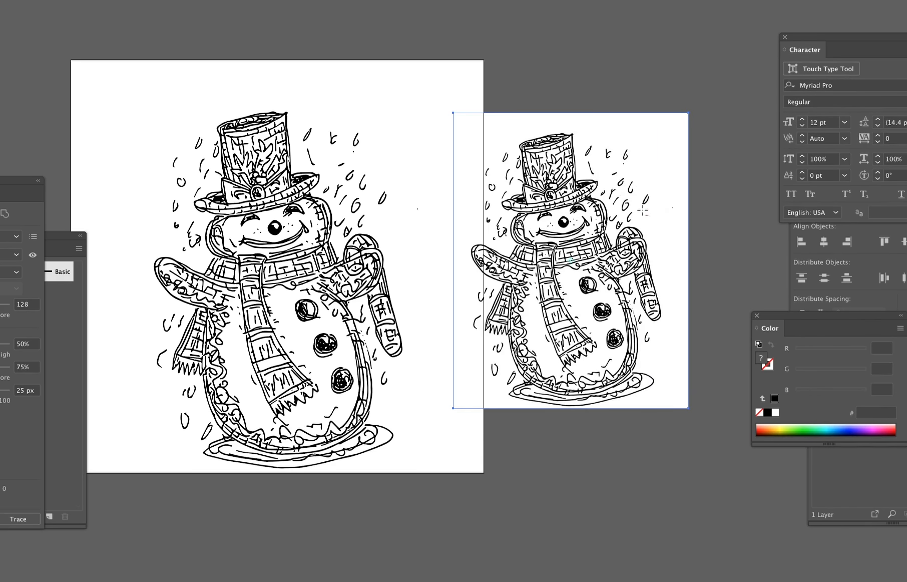
key(Return)
text(120)
key(Return)
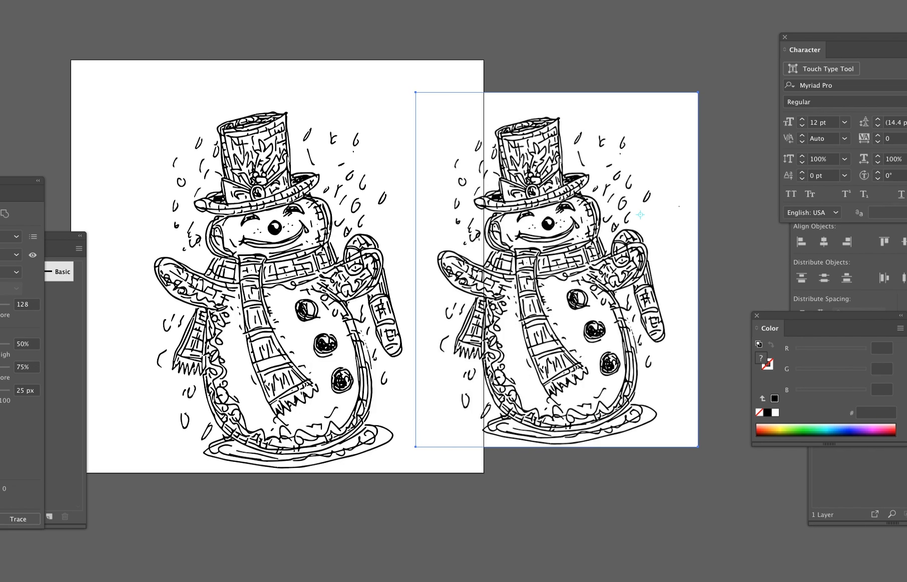
drag(586, 313, 602, 341)
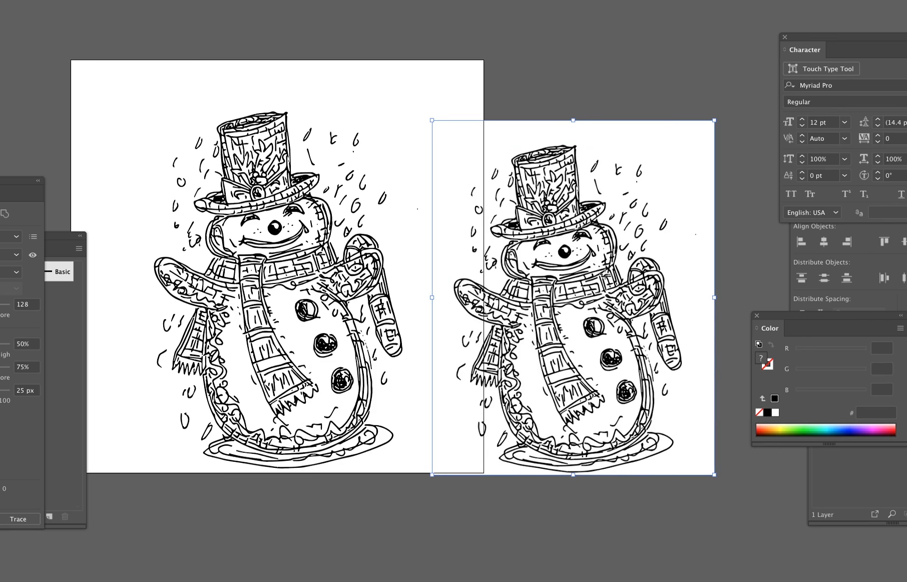
key(super+z)
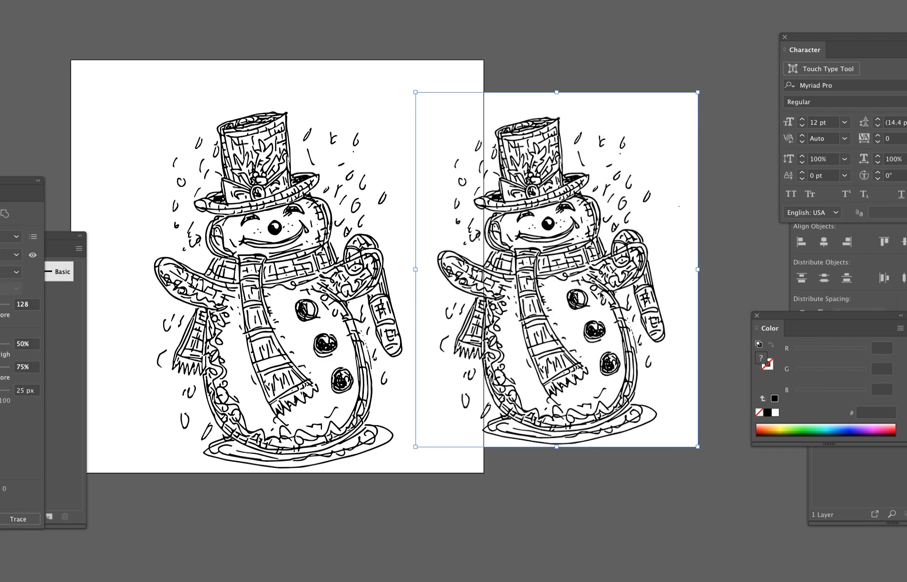
key(super+shift+a)
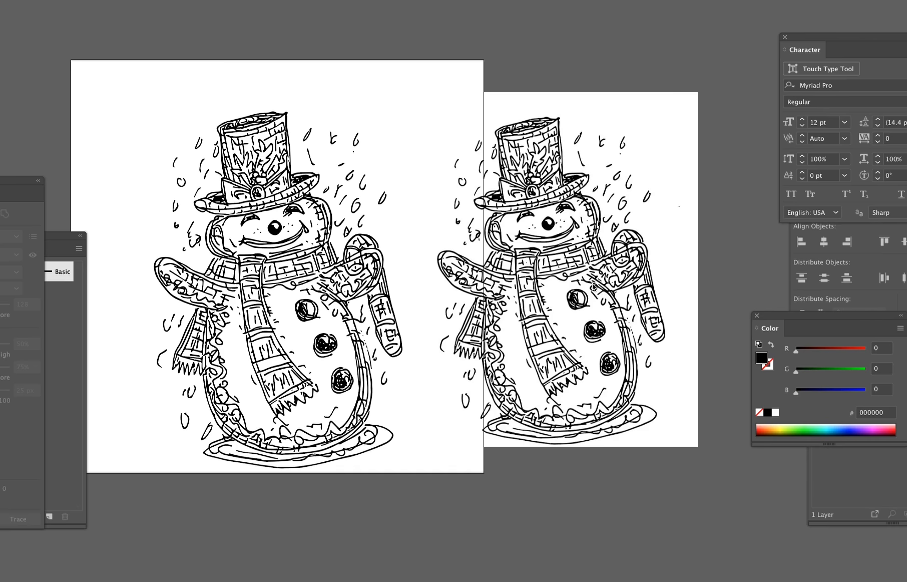
- Move the second snowman tracing further right and enlarge it proportionally to about the height of the first snowman
key(super+shift+s)
click(712, 445)
click(577, 281)
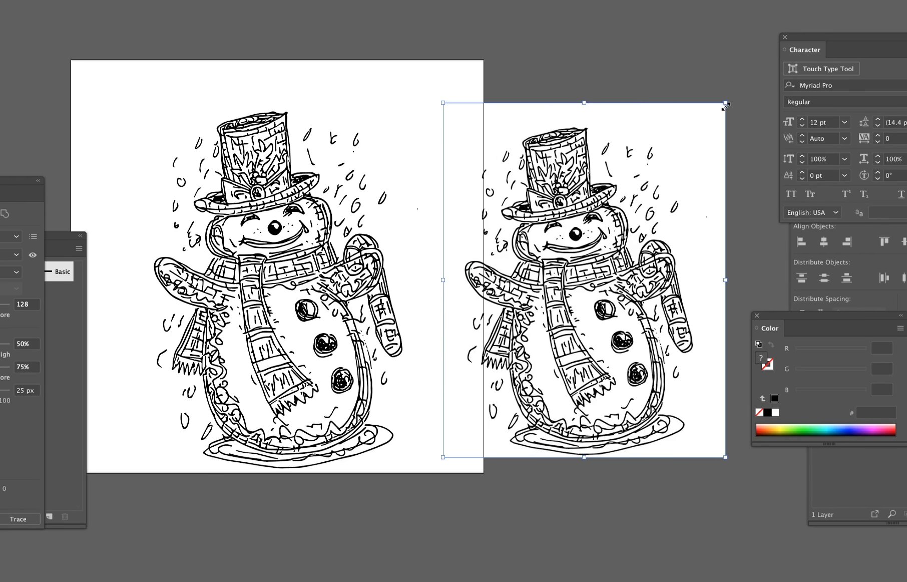
drag(726, 105, 793, 49)
drag(668, 205, 641, 231)
drag(759, 74, 754, 81)
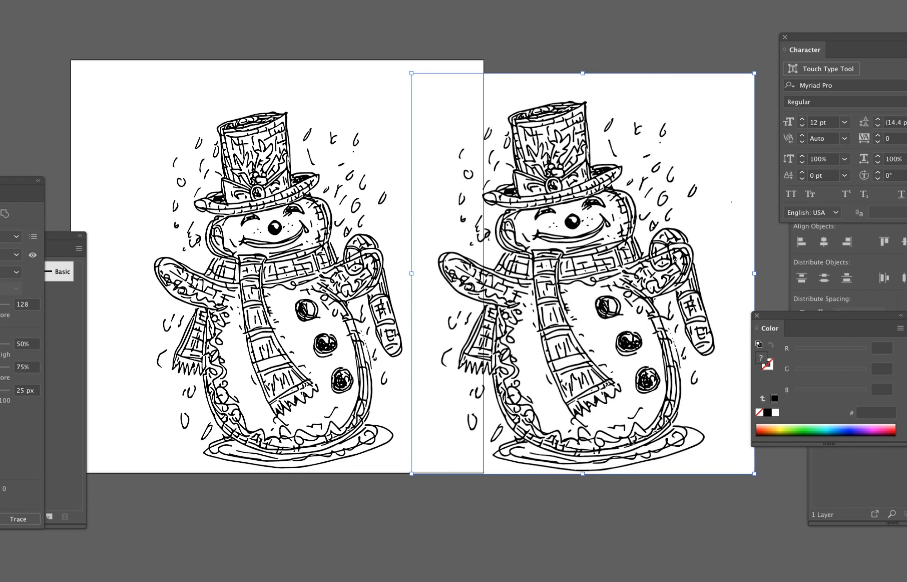
- Compare the expanded snowman with the unexpanded tracing in outline view
click(559, 522)
key(super+y)
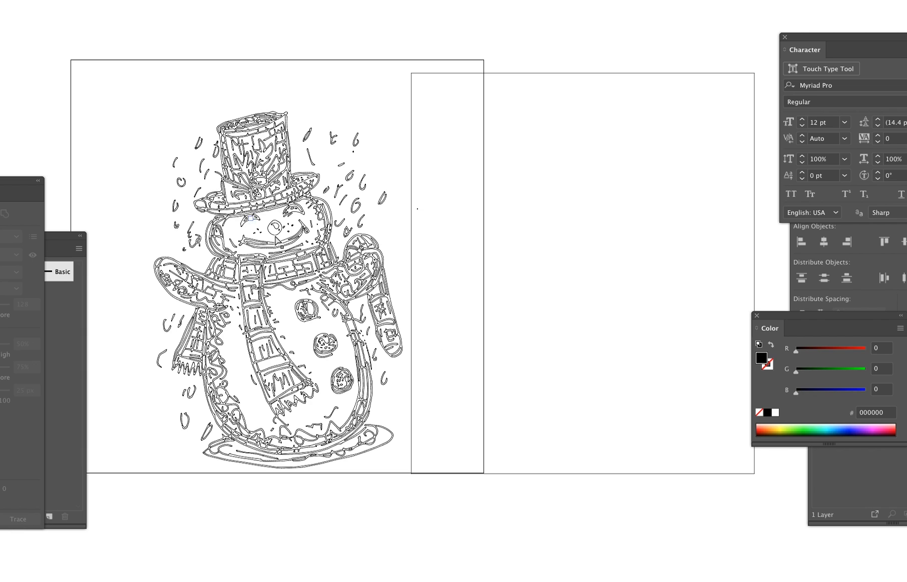
key(super+y)
drag(579, 302, 493, 296)
mouse_move(502, 335)
mouse_down()
mouse_move(533, 330)
mouse_move(516, 346)
mouse_up()
- Set the second snowman's Image Trace noise to 1 px and threshold to 172
mouse_move(20, 193)
mouse_down()
mouse_move(68, 193)
mouse_move(207, 130)
mouse_up()
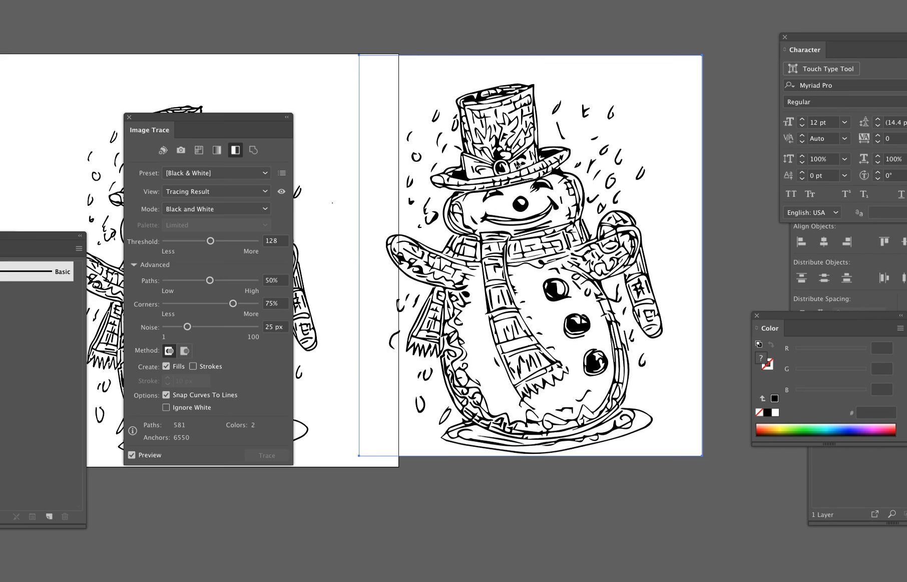
mouse_move(260, 131)
mouse_down()
mouse_move(390, 335)
mouse_move(417, 337)
mouse_move(407, 332)
mouse_move(392, 248)
mouse_up()
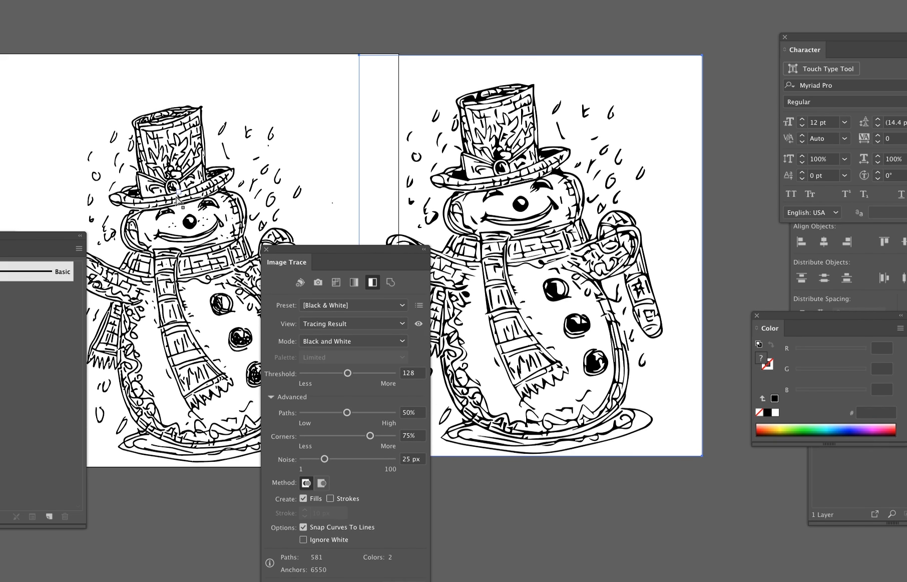
key(v)
drag(324, 459, 302, 459)
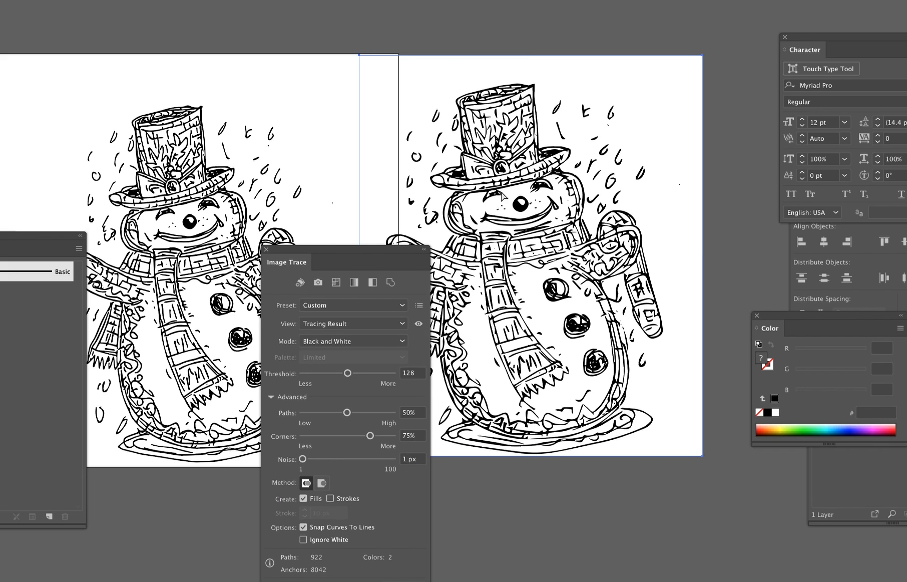
drag(352, 375, 360, 375)
mouse_move(360, 373)
mouse_down()
mouse_move(322, 373)
mouse_move(363, 373)
mouse_up()
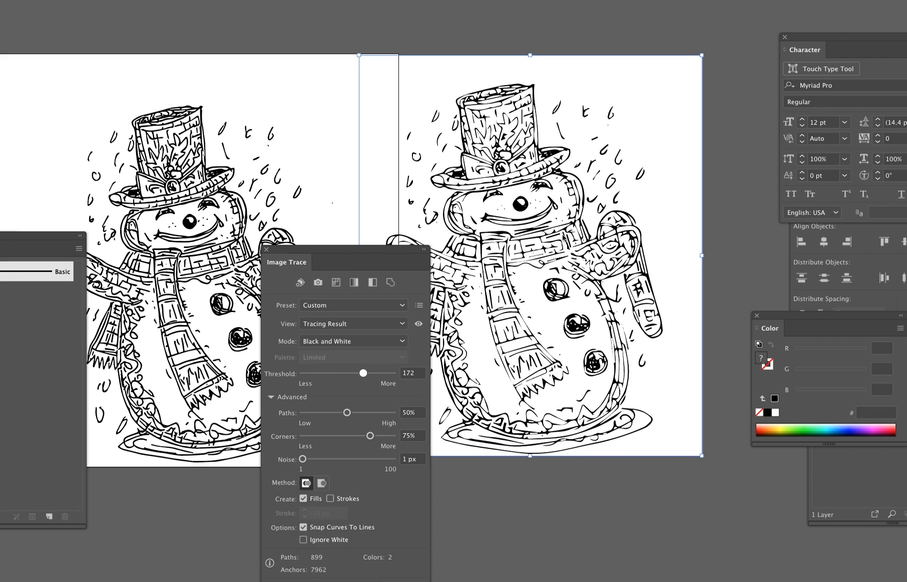
- Set the tracing's Paths to 38% and Corners to 56%, previewing the line shapes
drag(346, 415, 323, 411)
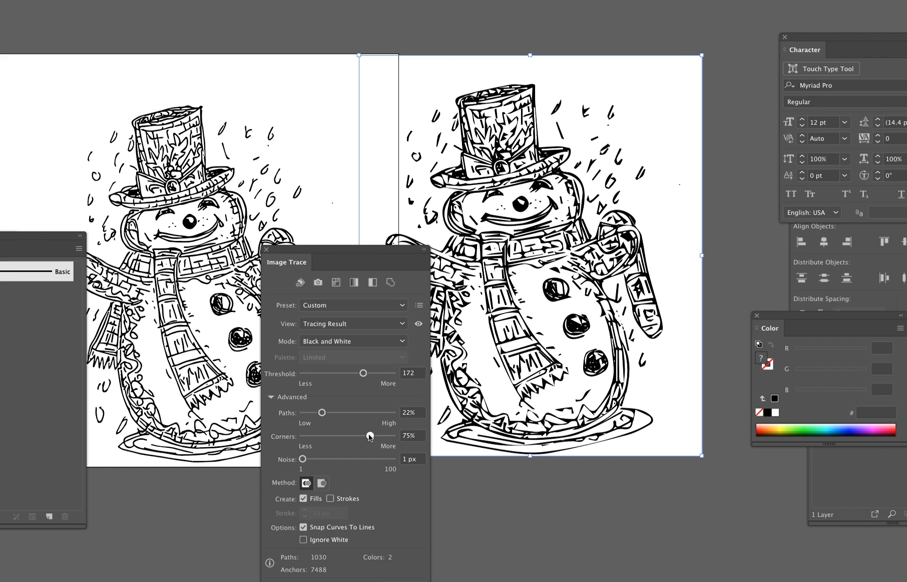
drag(359, 436, 331, 436)
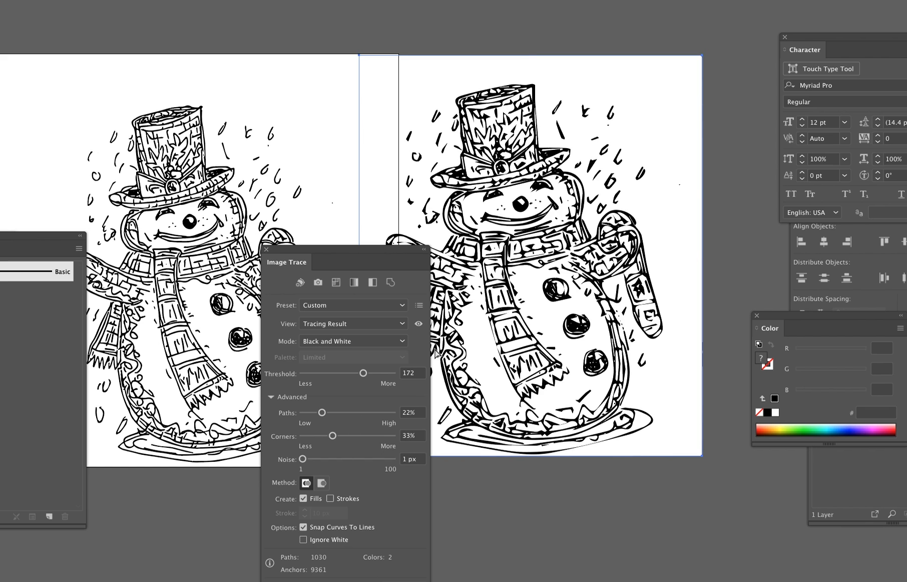
mouse_move(333, 437)
mouse_down()
mouse_move(342, 450)
mouse_move(354, 438)
mouse_up()
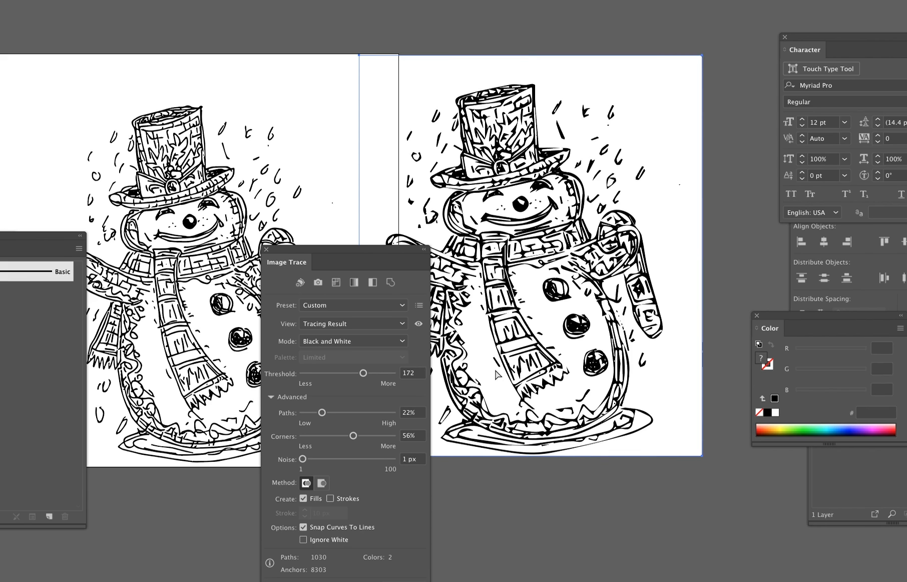
click(494, 371)
click(337, 413)
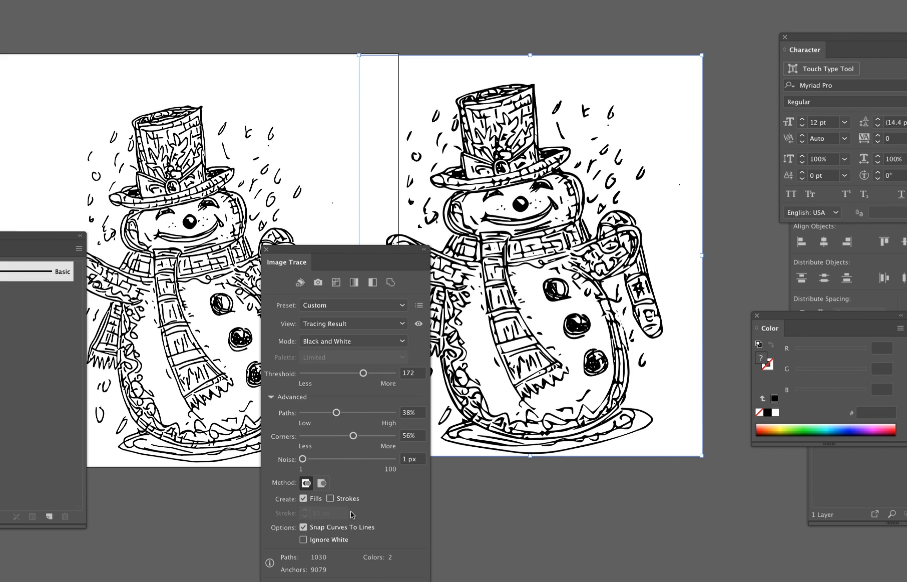
- Expand the second snowman tracing into editable vector paths
mouse_move(343, 255)
mouse_down()
mouse_move(266, 233)
mouse_move(266, 108)
mouse_up()
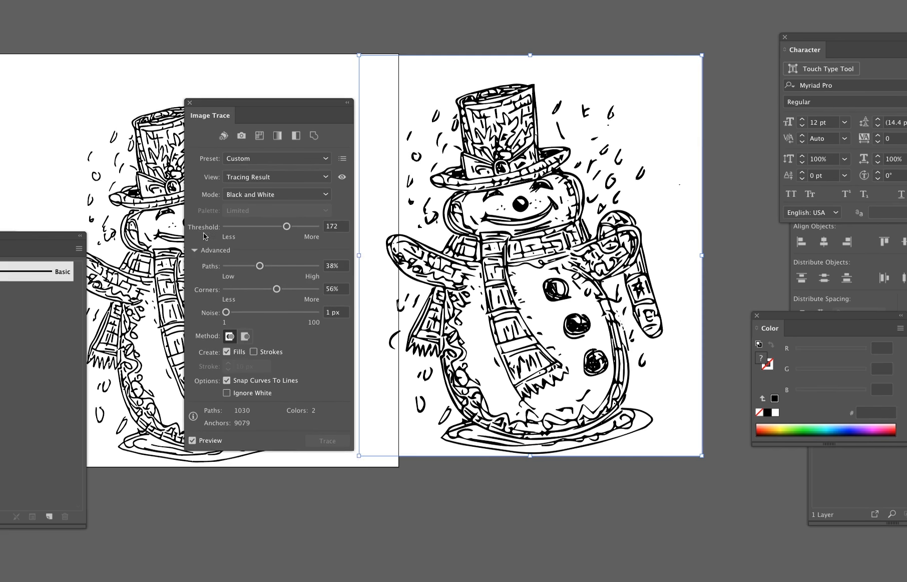
key(v)
click(0, 0)
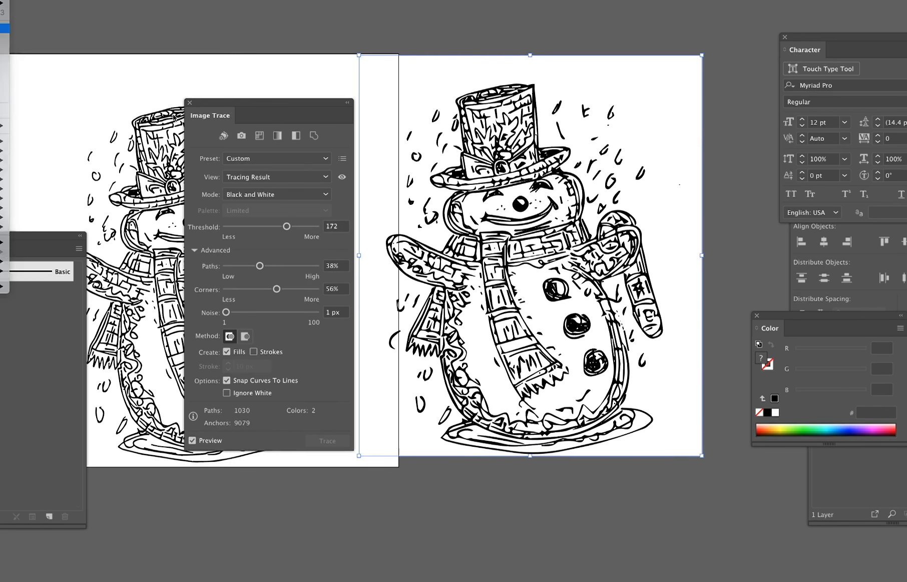
click(4, 28)
click(461, 493)
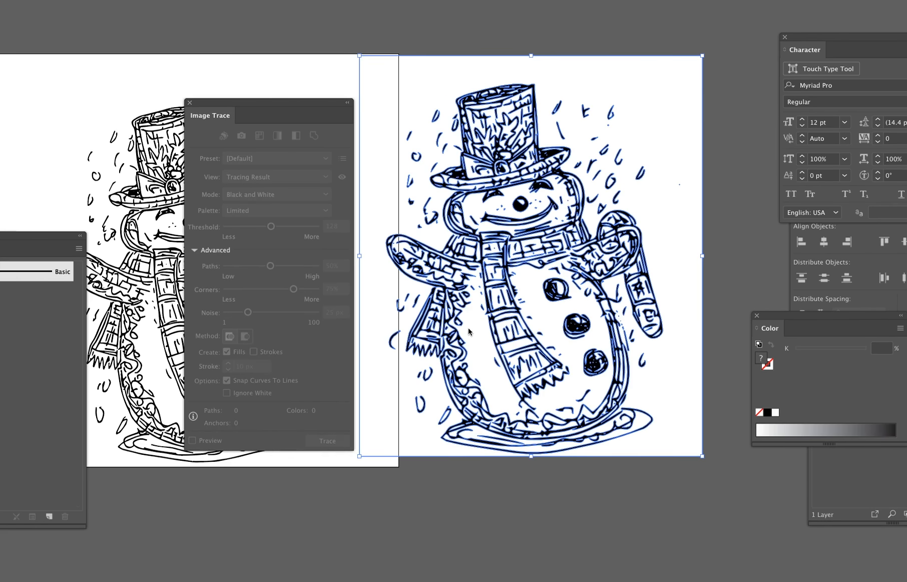
- Check the expanded second snowman in outline view and delete the white background behind it
mouse_move(194, 114)
mouse_down()
mouse_move(515, 282)
mouse_move(793, 239)
mouse_up()
click(677, 151)
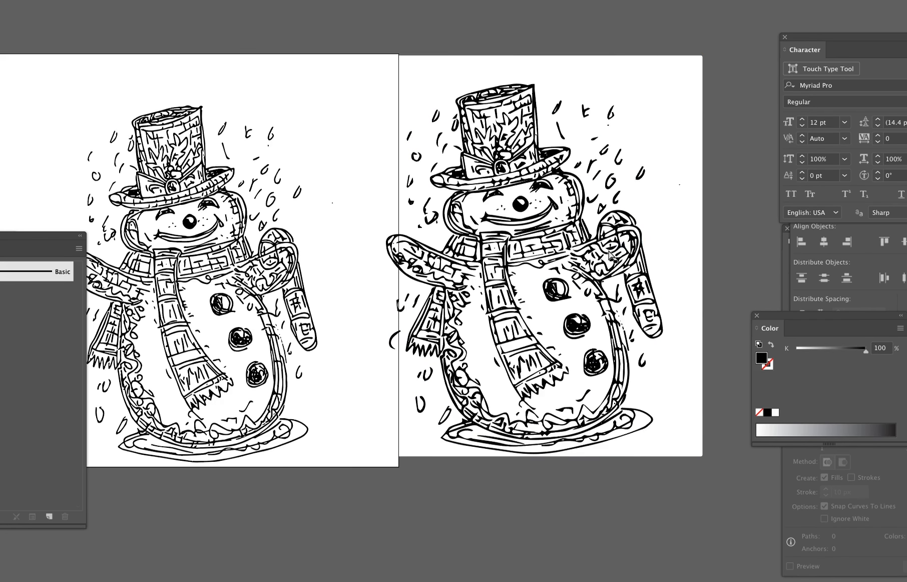
key(ctrl+y)
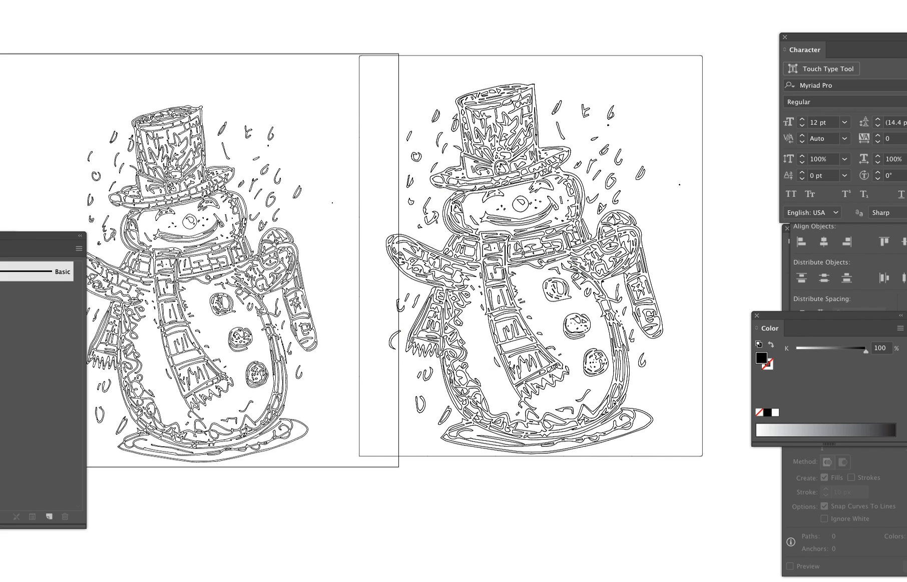
key(ctrl+y)
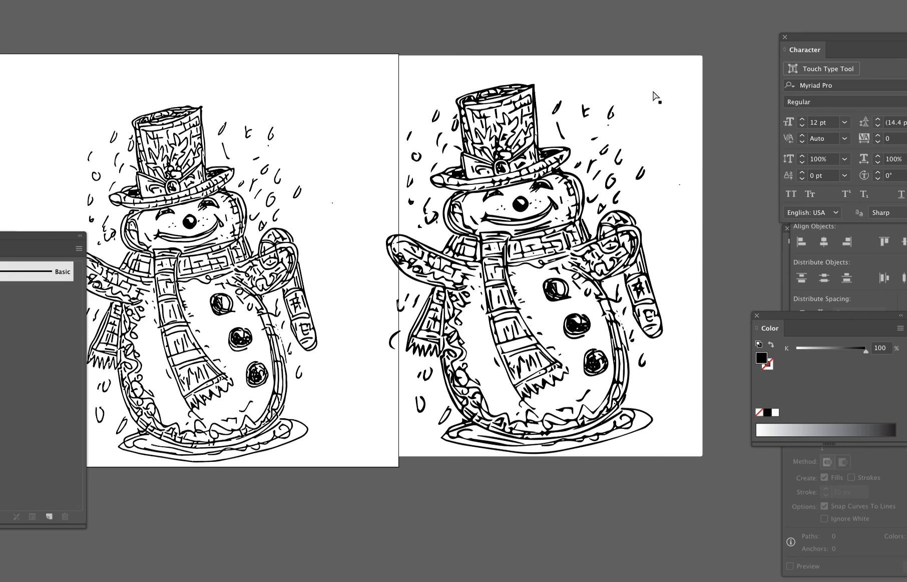
click(696, 133)
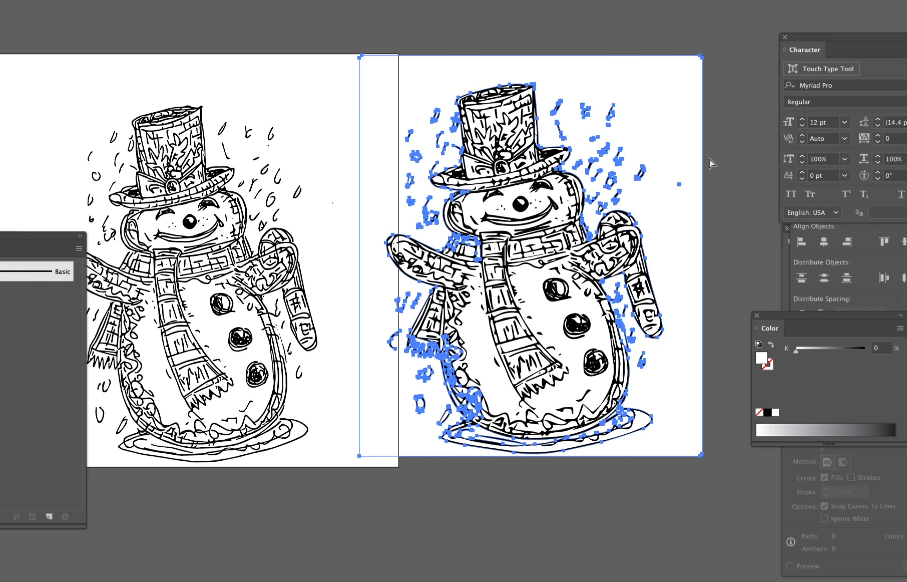
key(Delete)
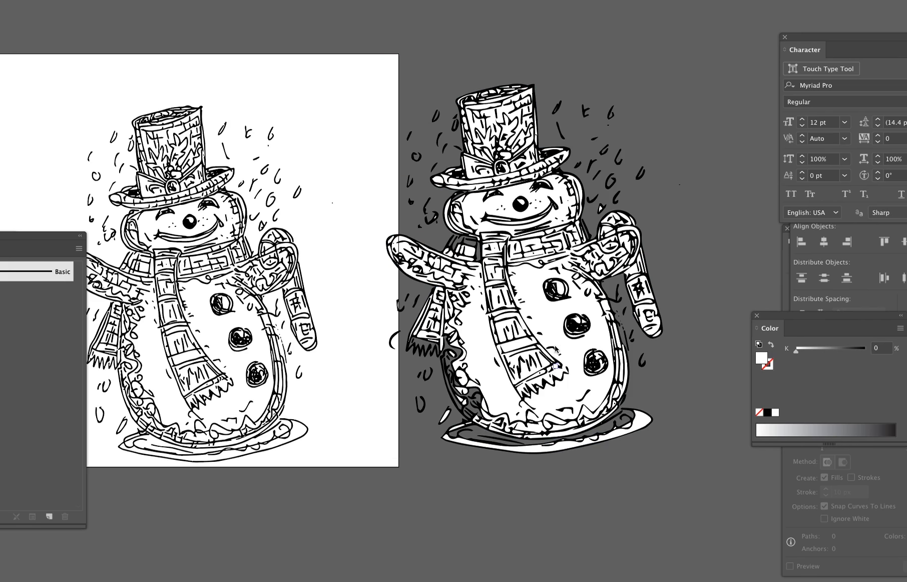
- Select all parts of the second snowman and move them further right, away from the artboard
drag(561, 288, 468, 284)
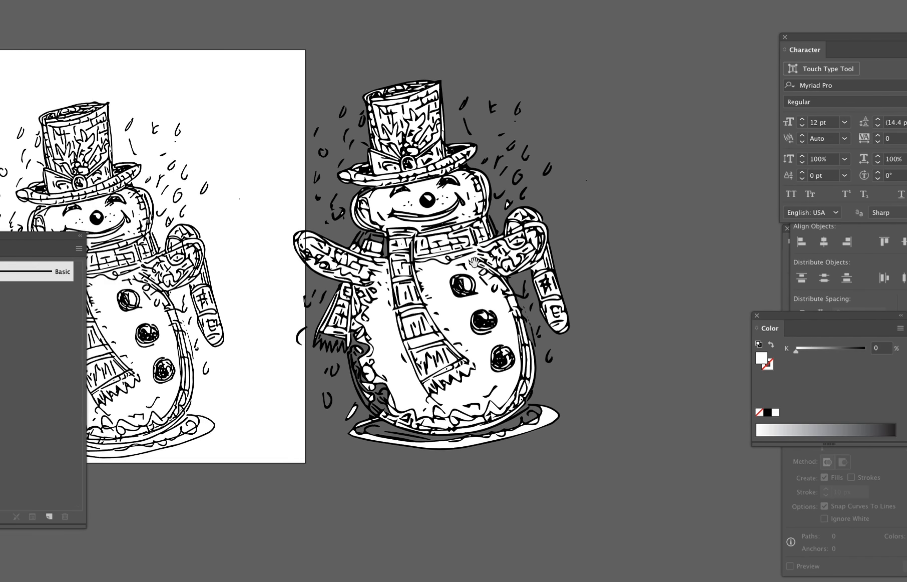
drag(546, 374, 270, 466)
drag(433, 364, 508, 365)
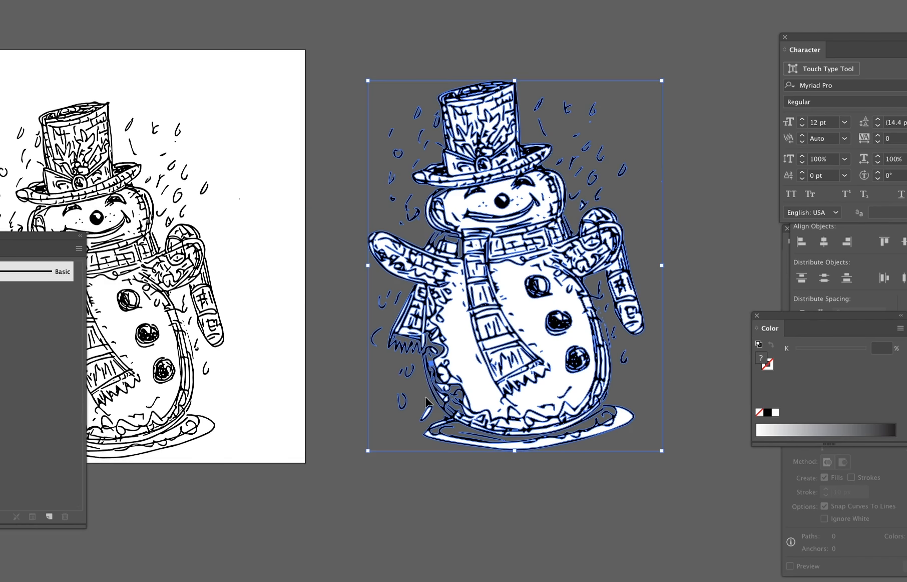
click(440, 481)
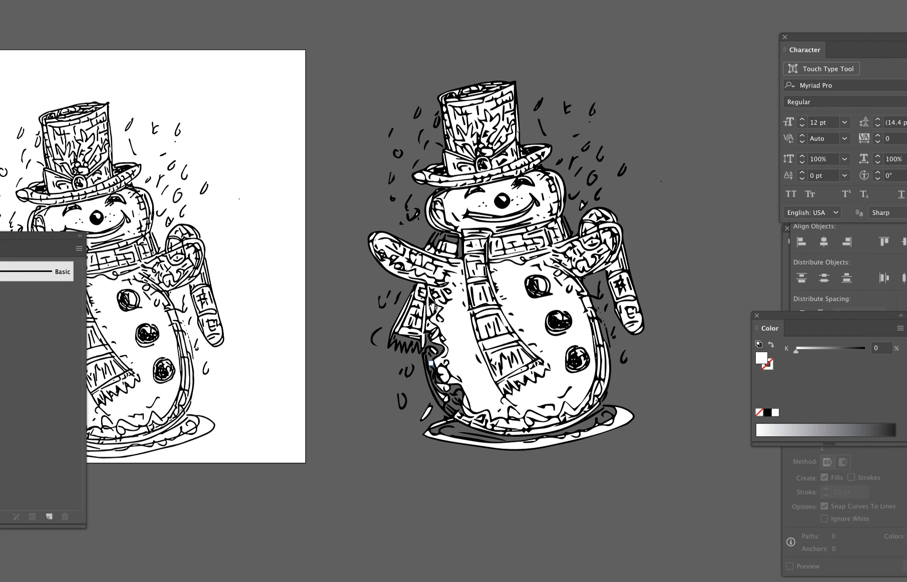
- Switch to Photoshop and show the snowman's Vector Smart Object layer below Layer 31
drag(321, 261, 402, 244)
drag(581, 236, 481, 253)
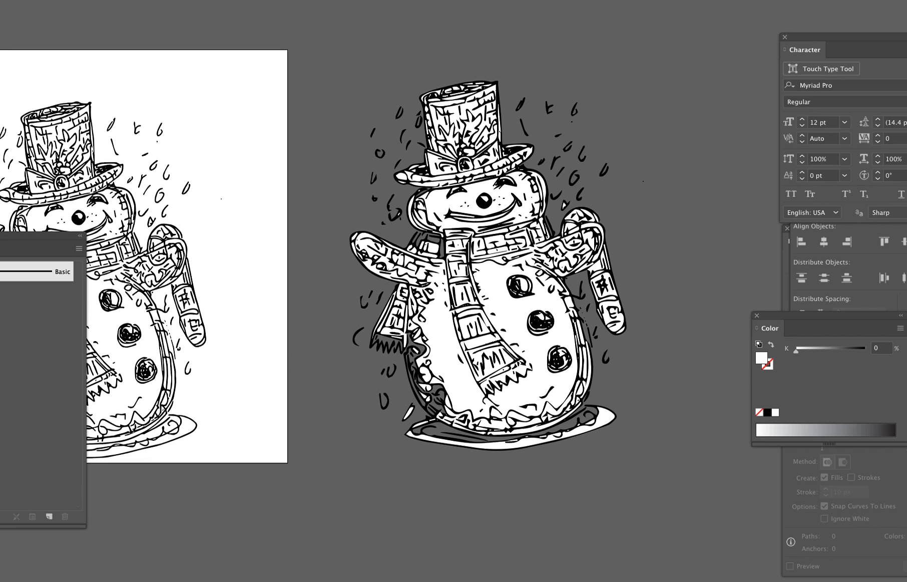
key(Tab)
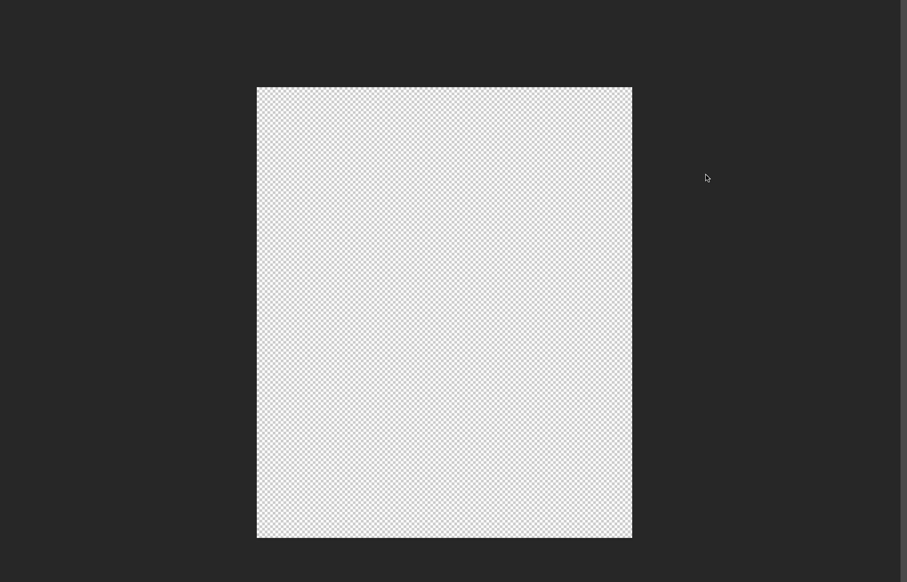
key(Tab)
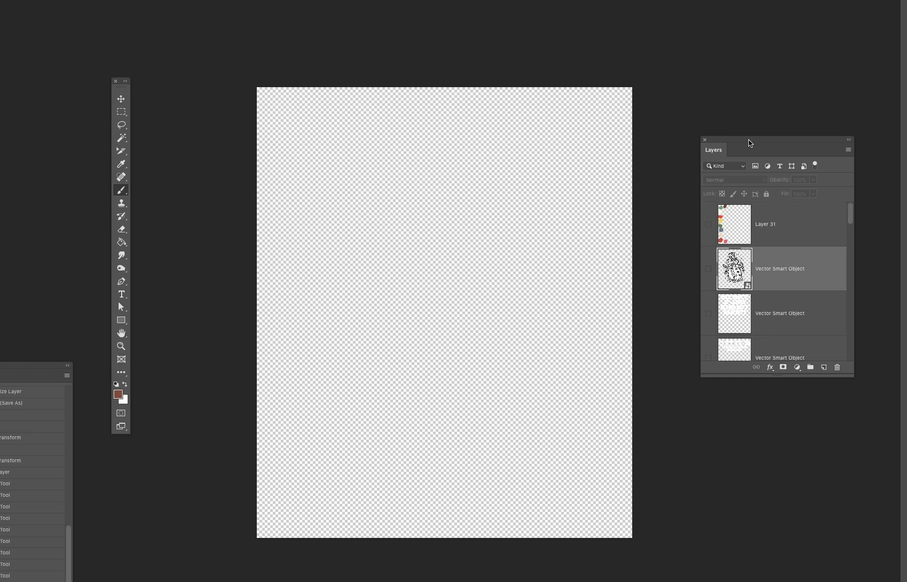
drag(744, 142, 751, 133)
click(715, 260)
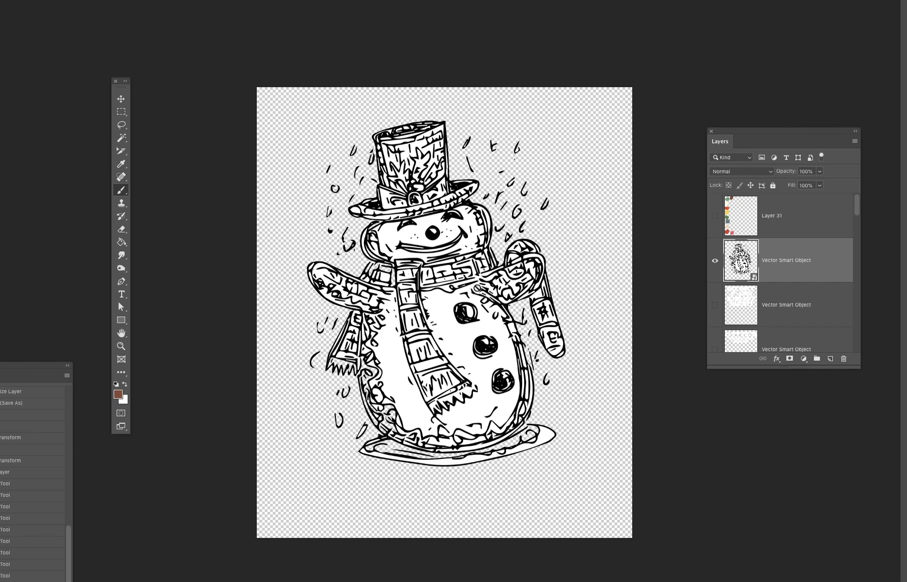
- Enlarge the snowman with a free transform and shift it slightly up and right on the canvas
key(v)
drag(446, 467, 436, 495)
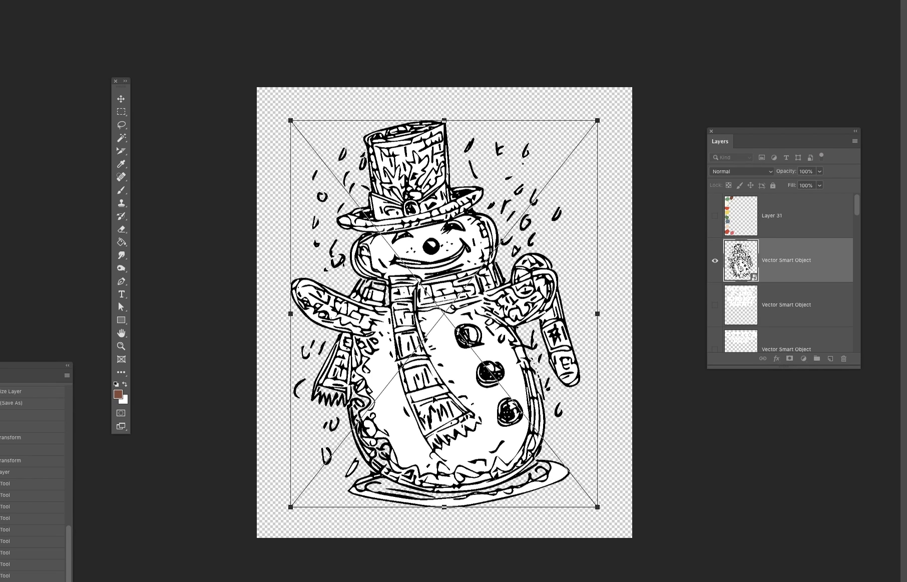
drag(354, 302, 369, 282)
key(Return)
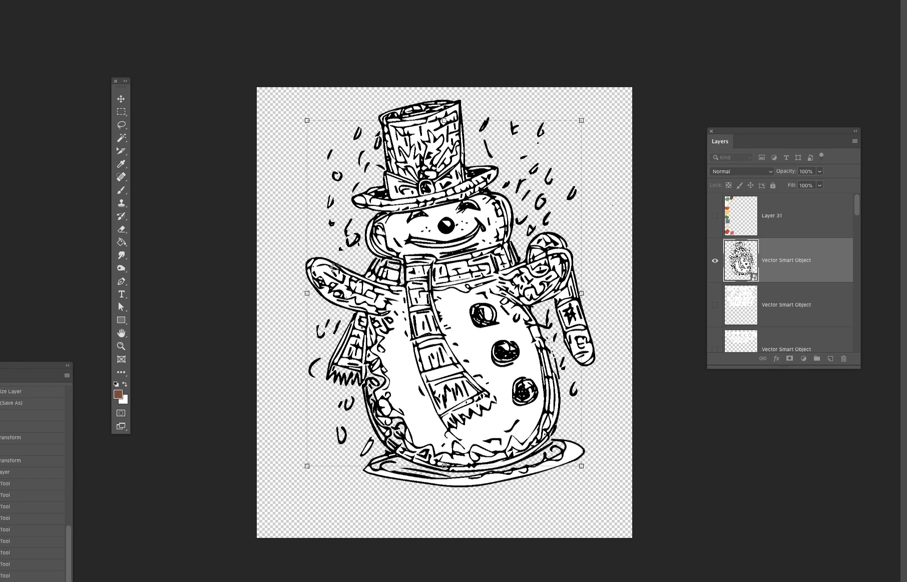
- Lengthen the Layers panel and move the snowman down and left to centre it on the canvas
key(z)
drag(343, 268, 424, 269)
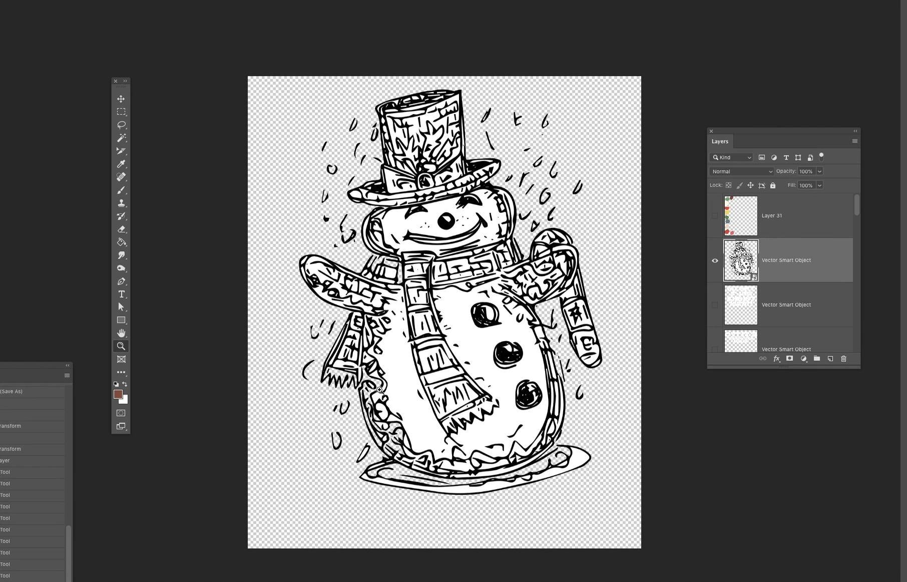
drag(793, 368, 791, 422)
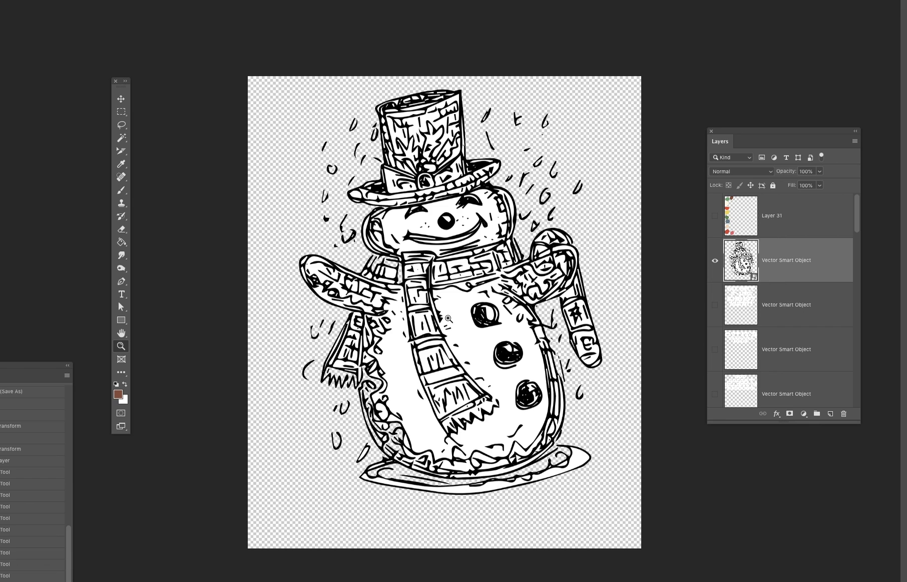
key(v)
drag(461, 291, 443, 309)
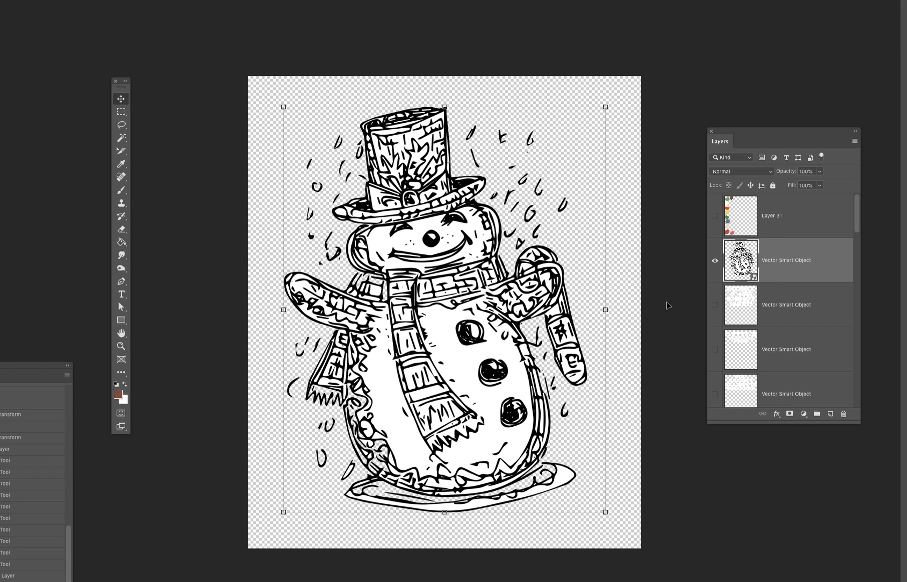
- Rasterize the snowman's Vector Smart Object layer
right_click(744, 269)
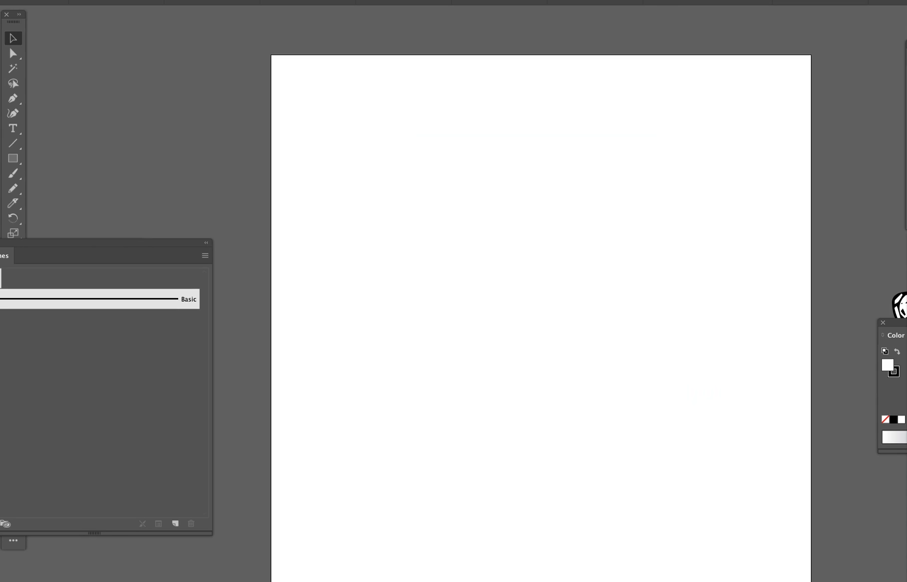
click(426, 580)
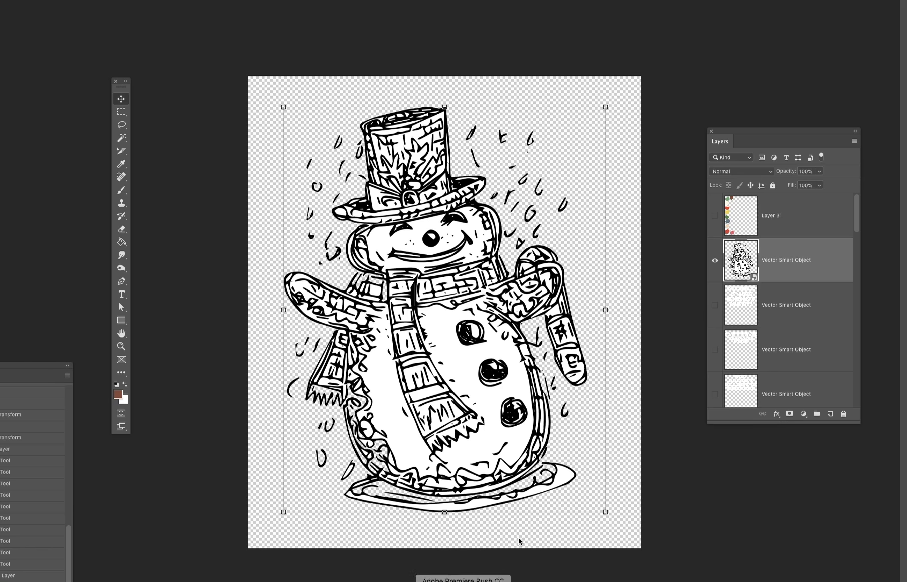
right_click(789, 270)
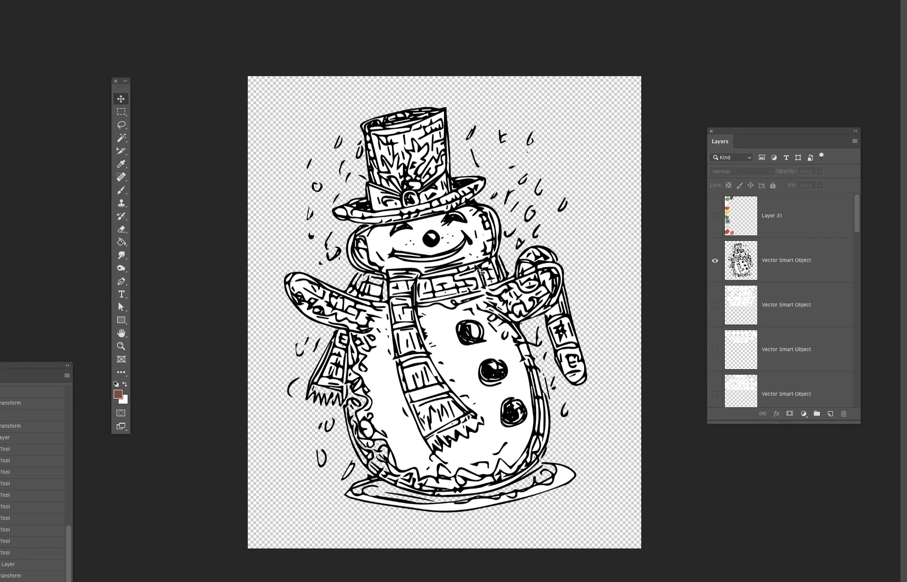
- Nudge the snowman artwork slightly right and up on the canvas
mouse_move(436, 168)
mouse_down()
mouse_move(452, 161)
mouse_move(445, 168)
mouse_up()
key(ctrl+t)
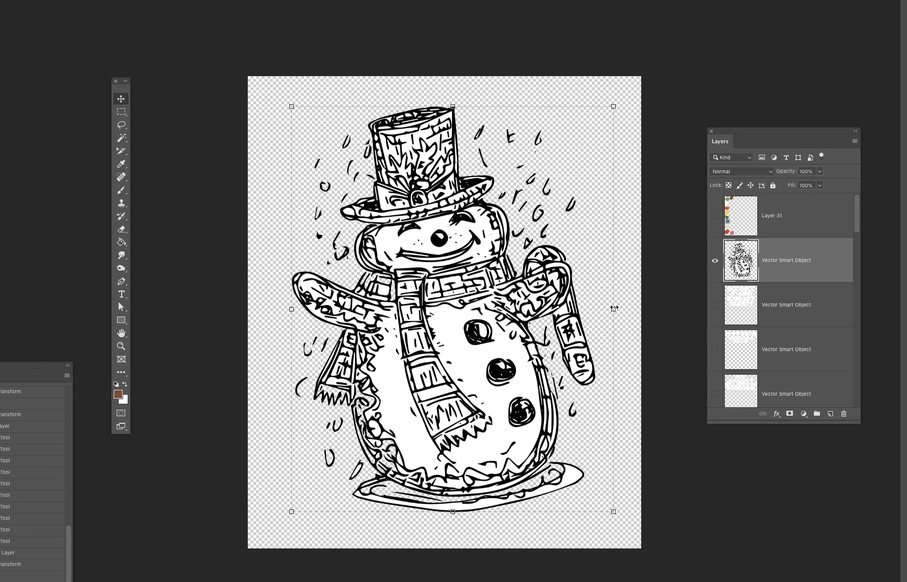
drag(608, 310, 607, 309)
drag(609, 109, 618, 86)
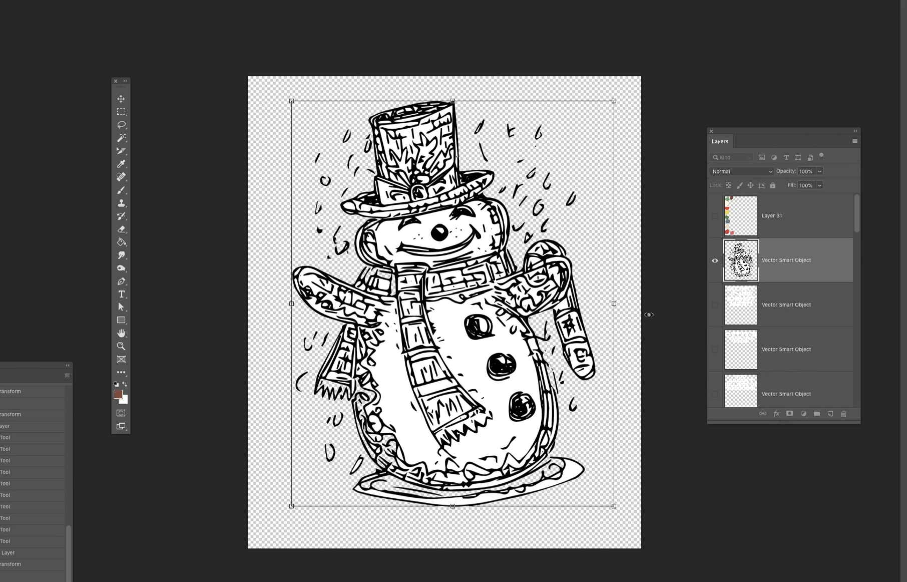
- Add a layer beneath the snowman, fill it with black using the default colours, and hide it
click(830, 413)
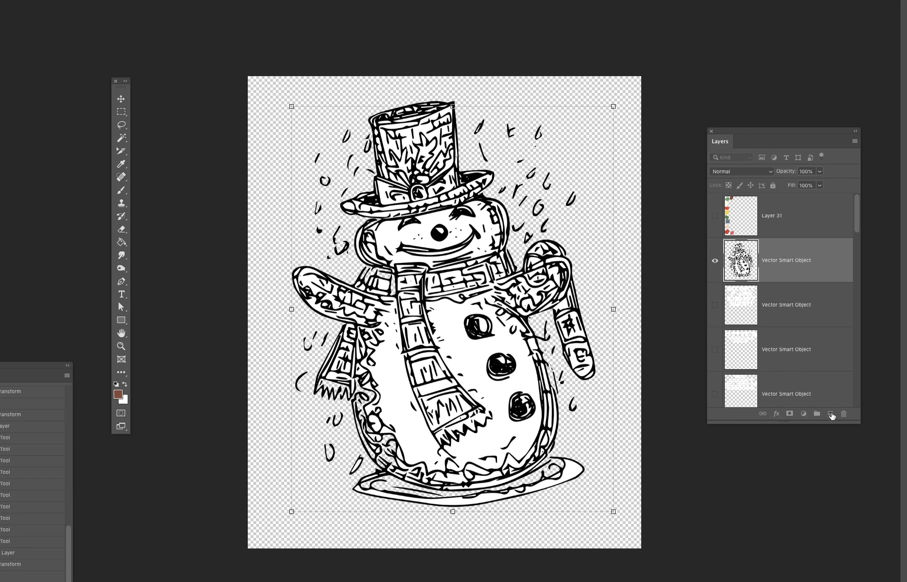
click(116, 385)
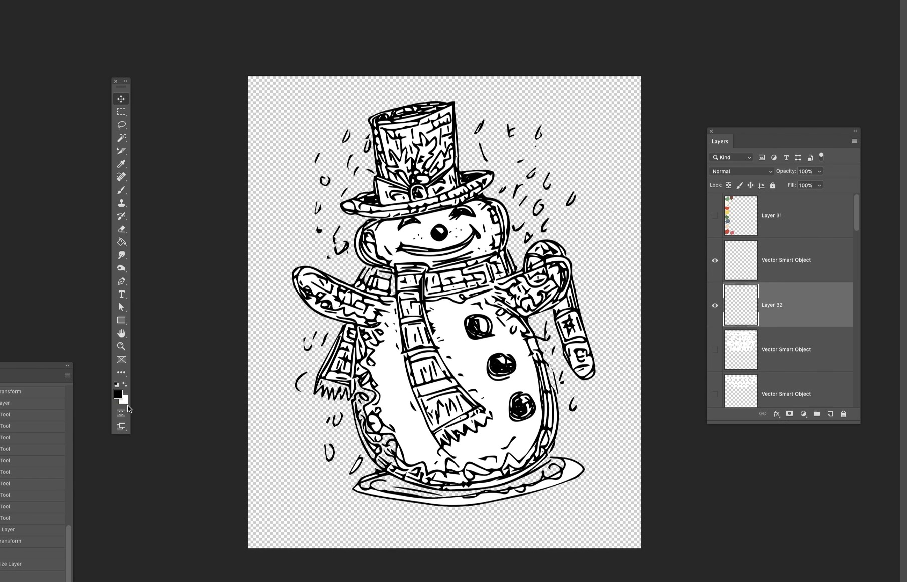
key(ctrl+t)
key(alt+BackSpace)
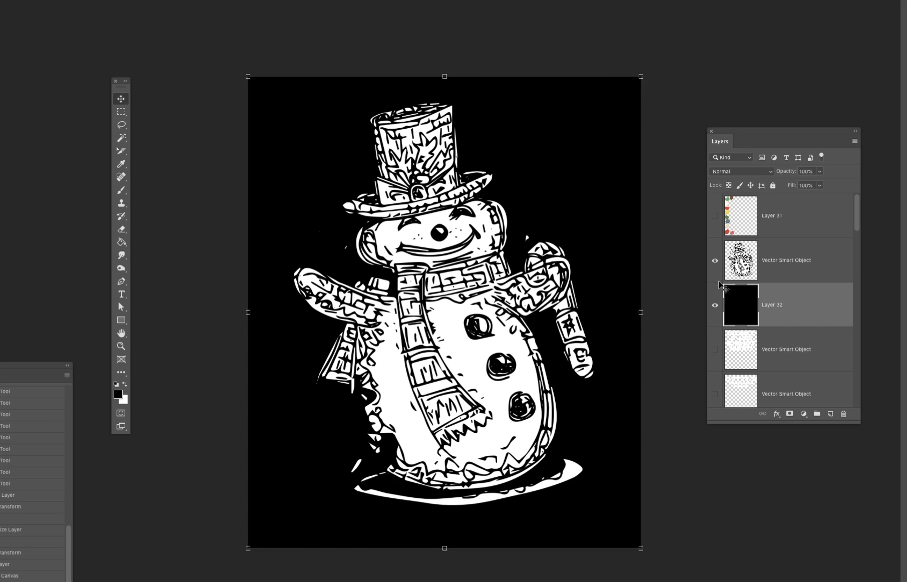
click(715, 305)
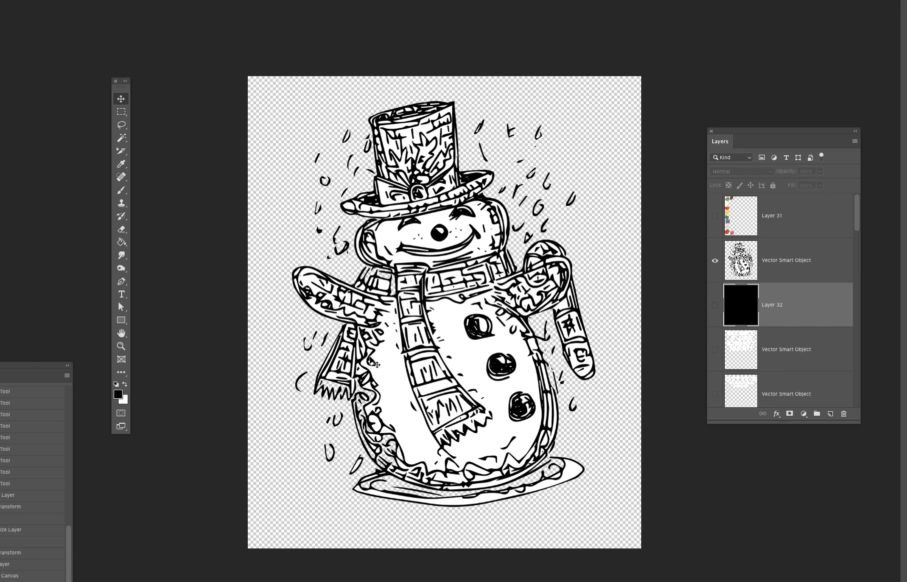
- Brush short black strokes on the snowman layer to close outline gaps around the scarf, lower body and neck
key(b)
click(749, 270)
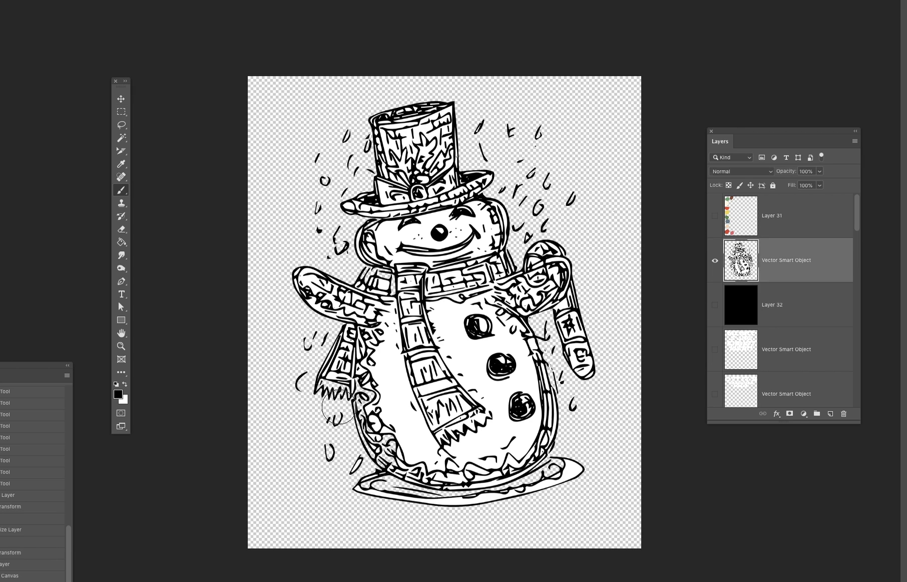
mouse_move(319, 381)
mouse_down()
mouse_move(346, 395)
mouse_move(353, 386)
mouse_move(346, 390)
mouse_up()
drag(342, 395, 360, 422)
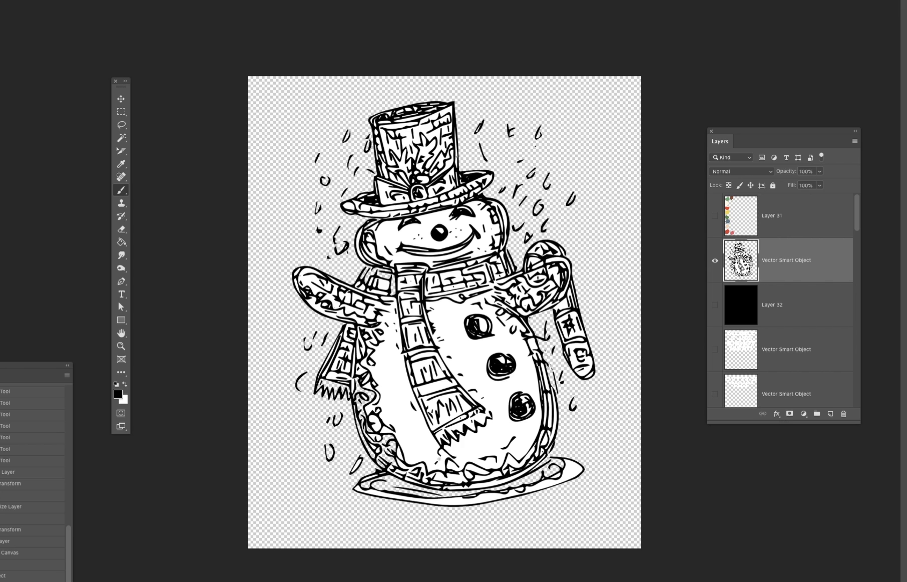
drag(552, 371, 543, 462)
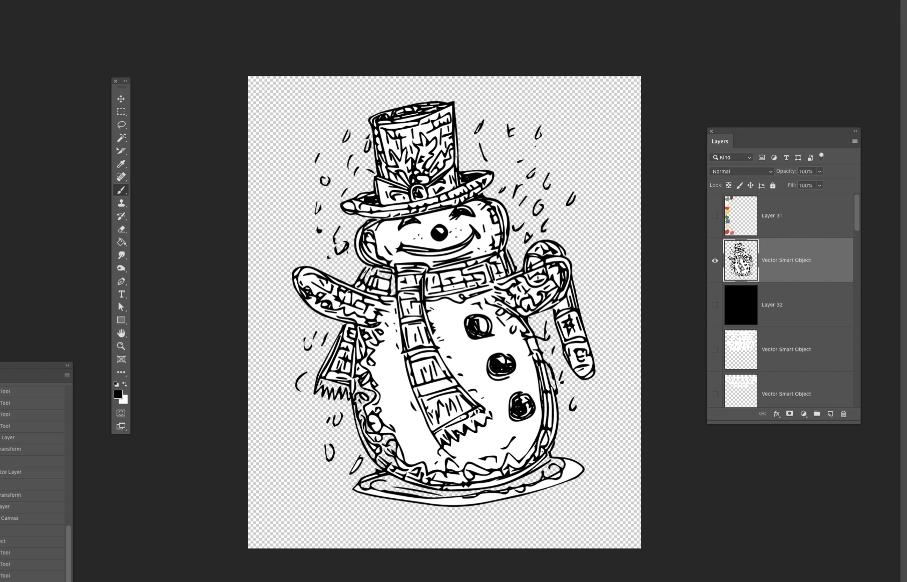
drag(368, 264, 357, 279)
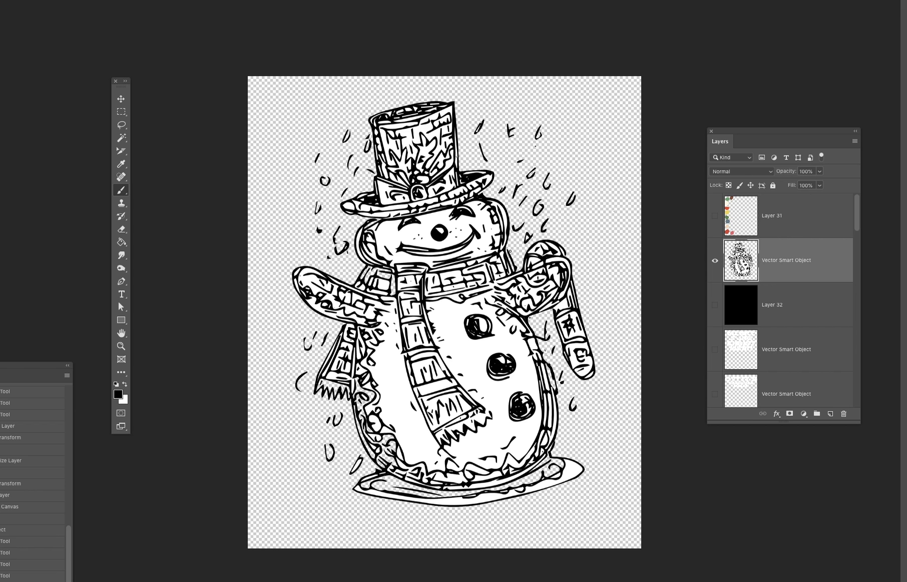
drag(508, 260, 514, 274)
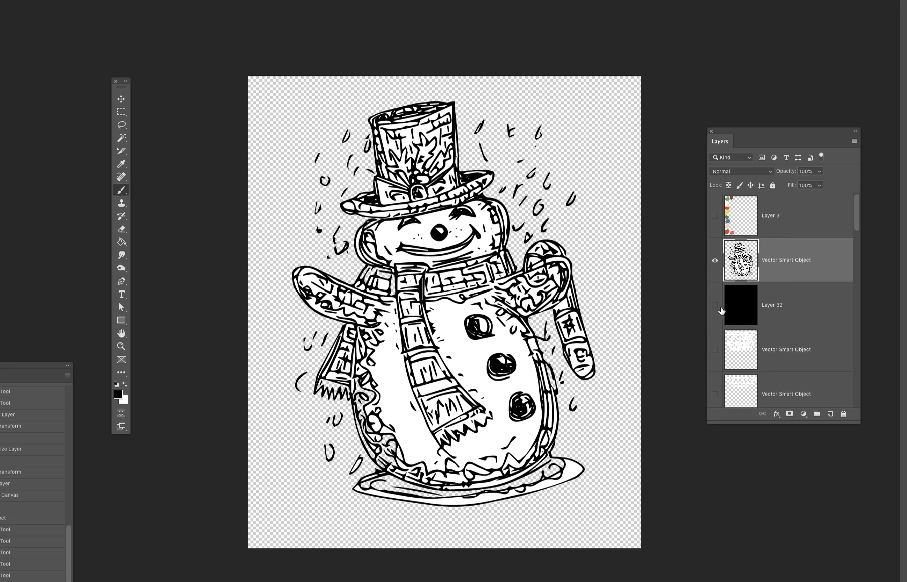
- Sample white from the snowman and use the Paint Bucket to fill transparent areas along the scarf tail and lower-left body
key(z)
click(388, 386)
click(123, 241)
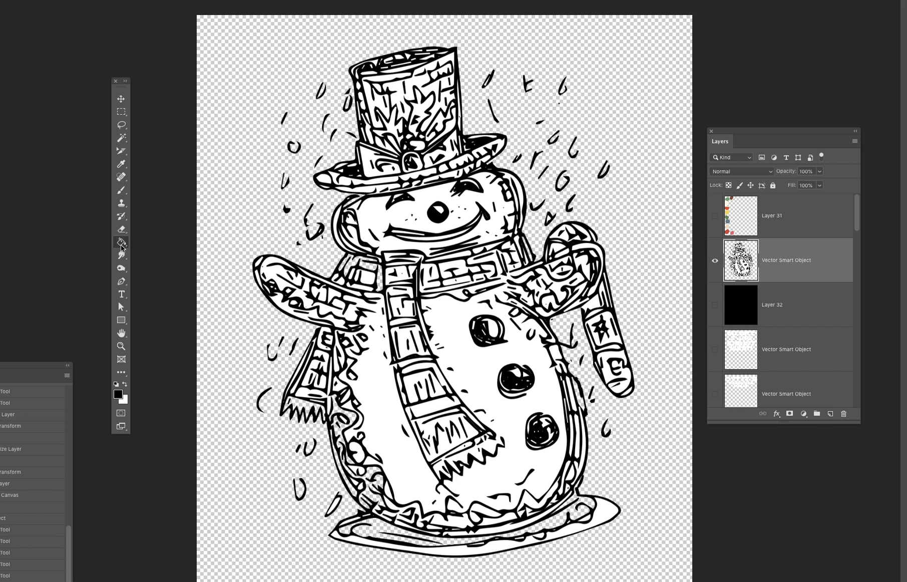
alt+click(369, 401)
click(311, 413)
click(379, 491)
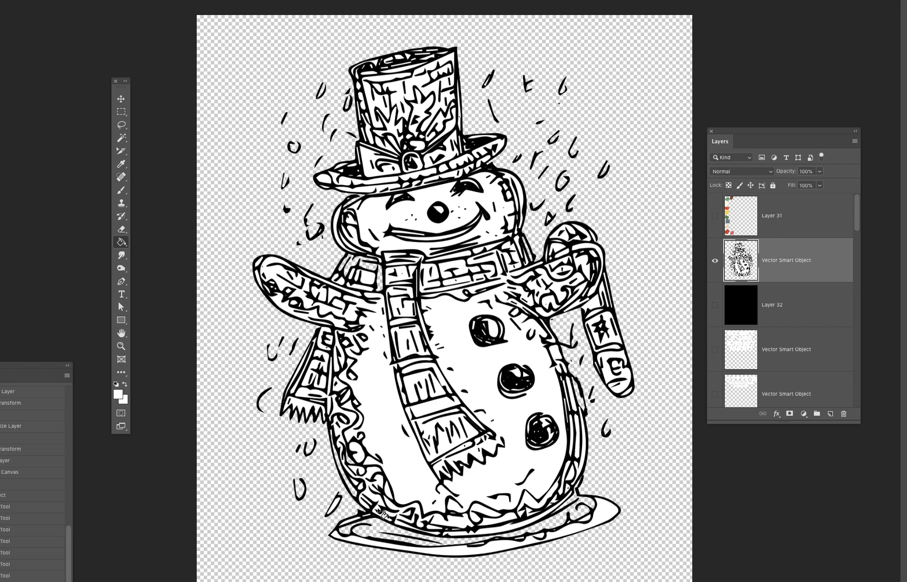
- Fill the transparent gaps in the snowman's base, right body edge and both sides of the neck scarf with white
click(373, 534)
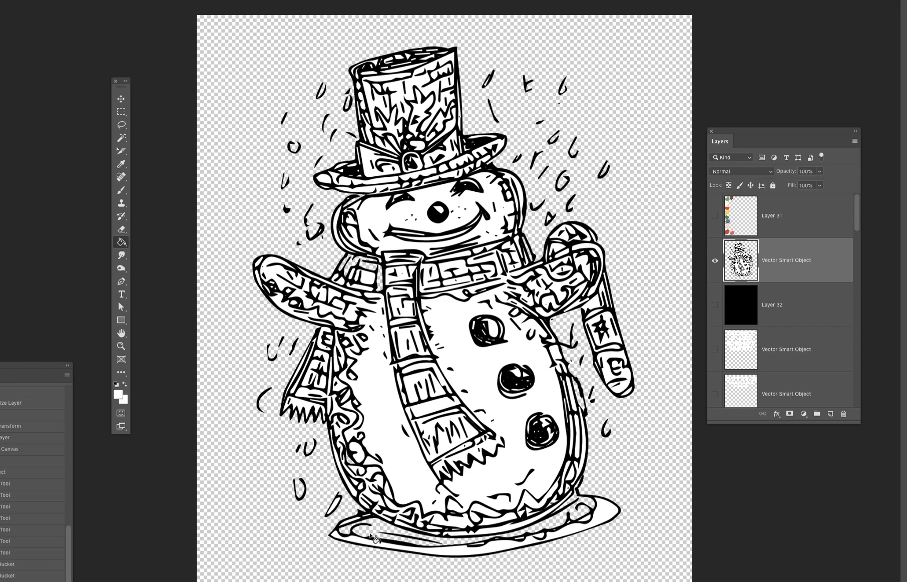
click(577, 398)
click(369, 273)
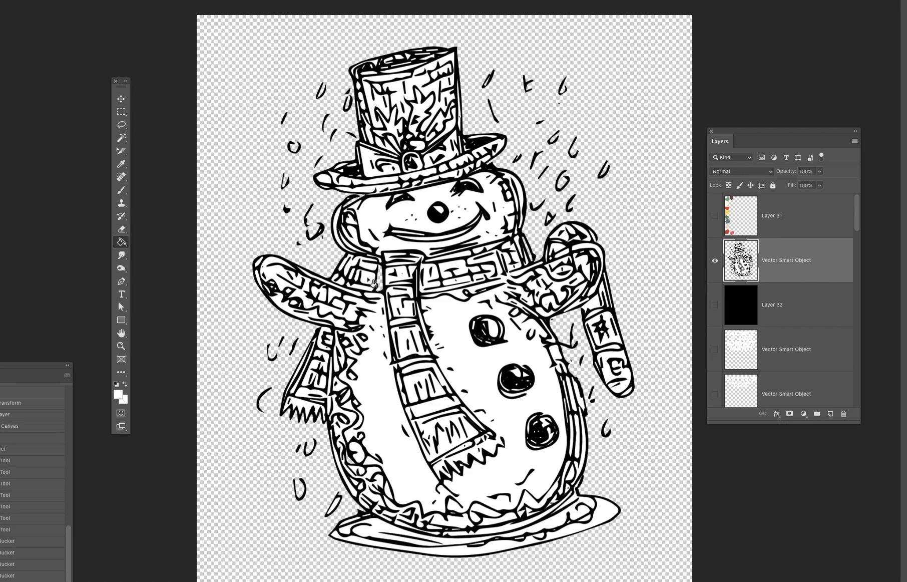
click(383, 291)
click(532, 259)
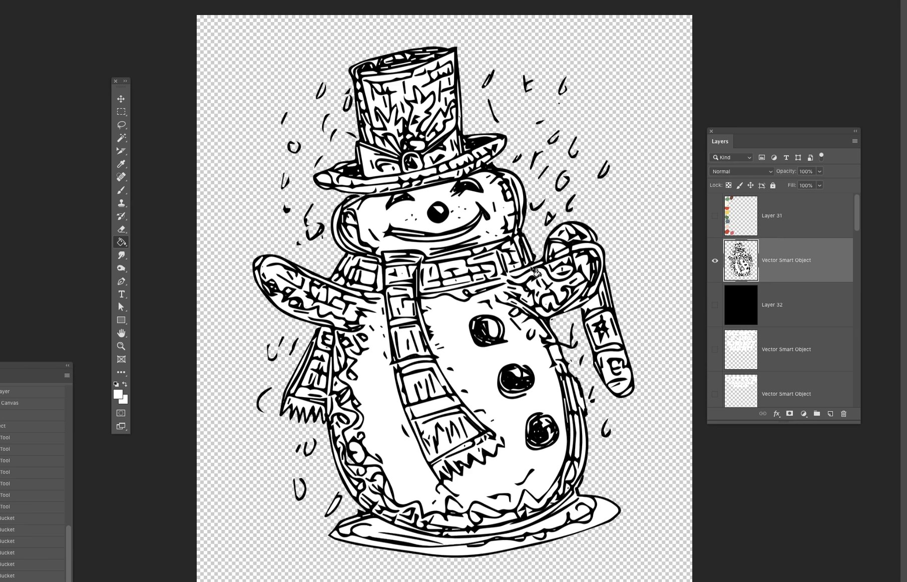
- Check the filled snowman against the black Layer 32, then hide that layer again
key(z)
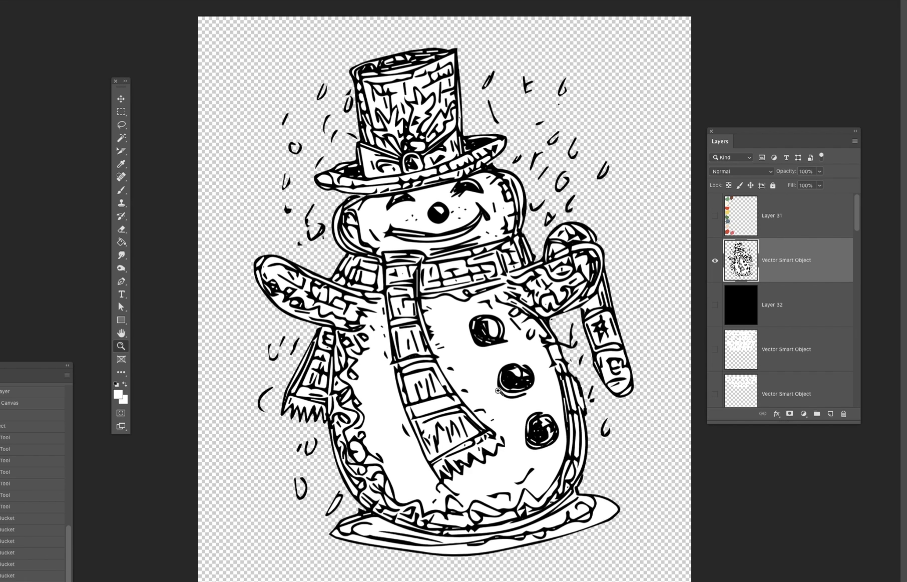
key(ctrl+minus)
click(715, 305)
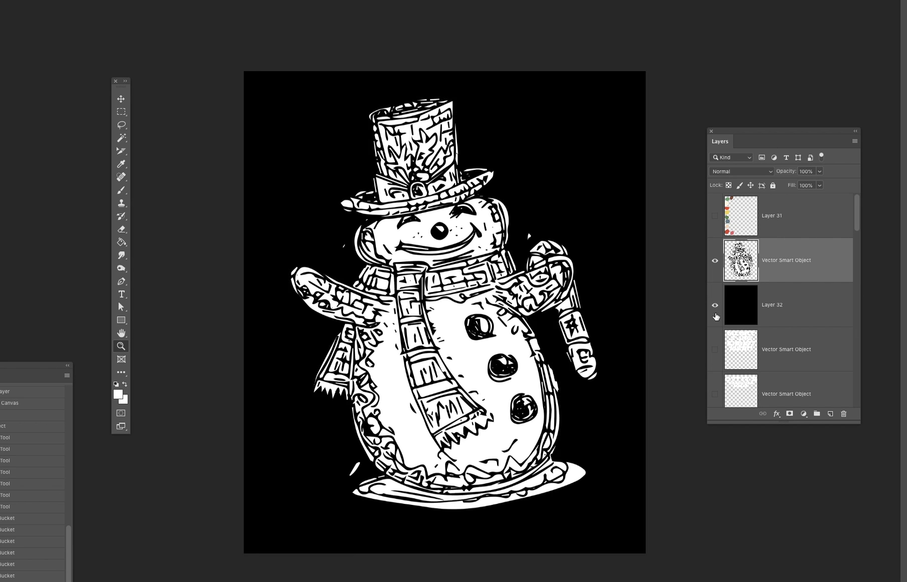
click(715, 306)
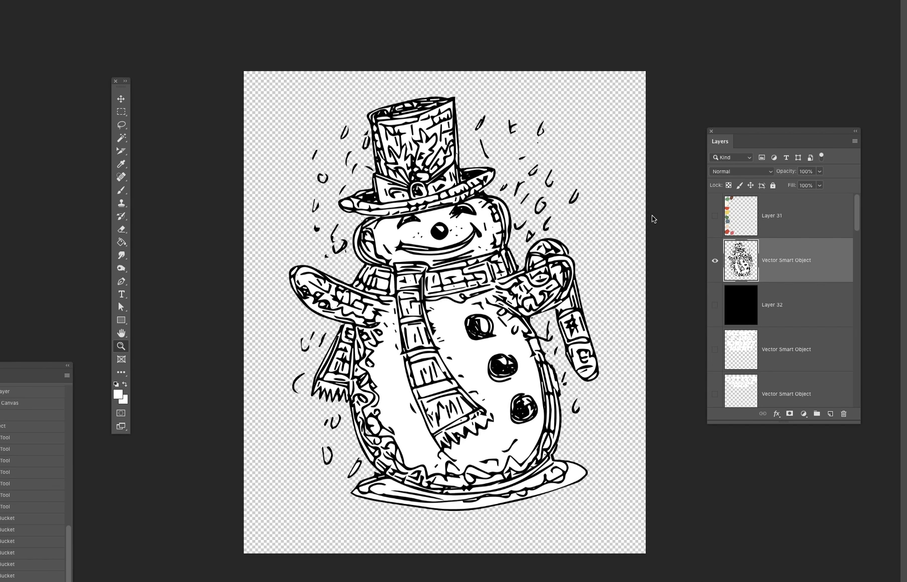
- Show the colour swatches on Layer 31 and scale them down slightly away from the canvas's top edge
click(715, 220)
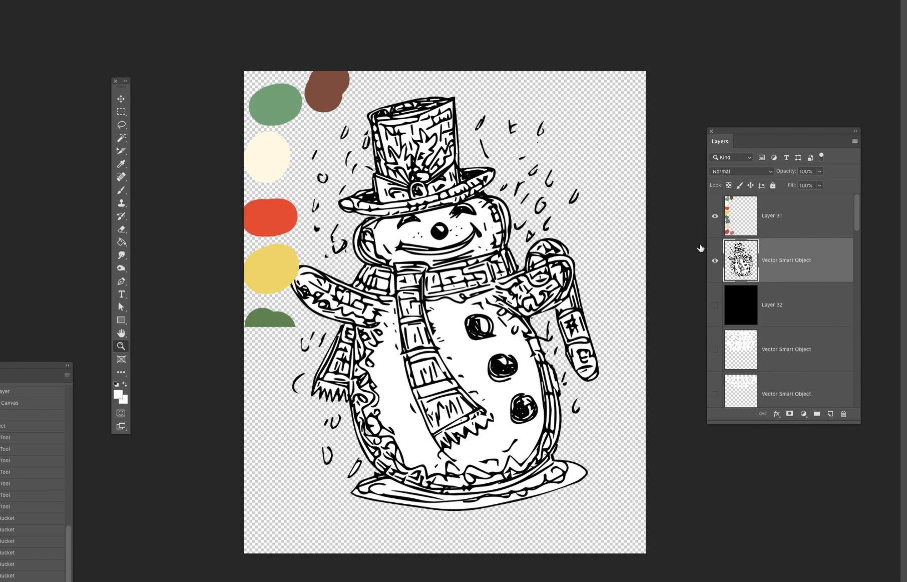
key(v)
click(331, 94)
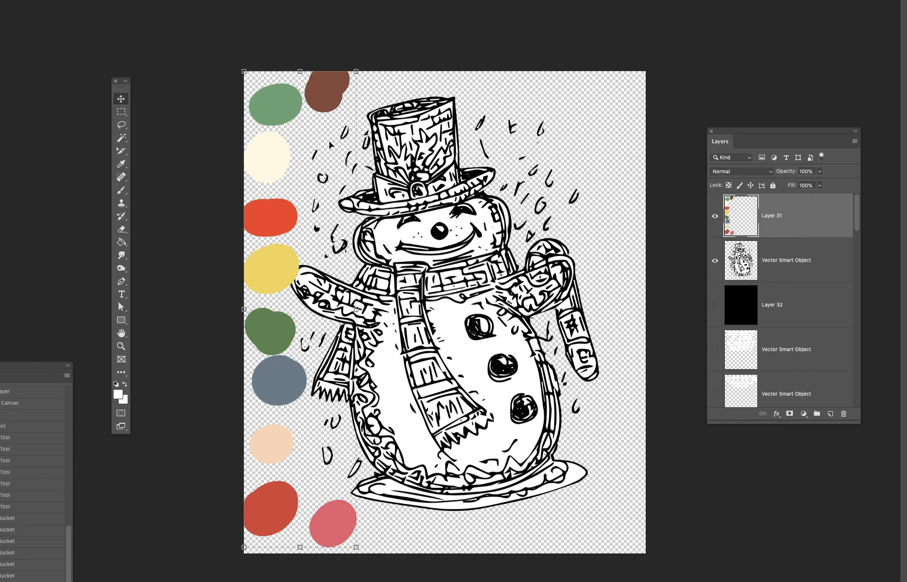
drag(356, 75, 354, 84)
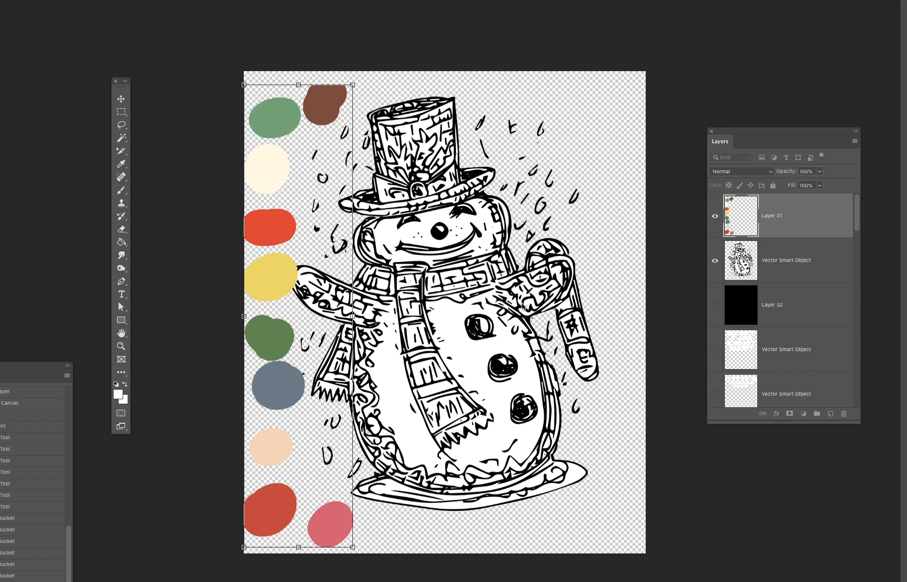
click(799, 250)
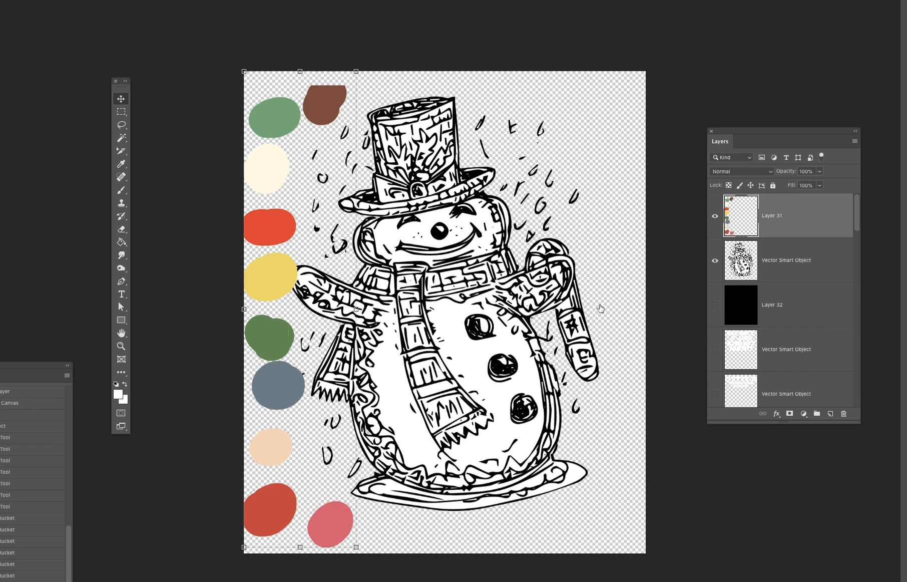
- Resize and reposition the snowman artwork on its layer so it sits slightly lower beside the swatches
mouse_move(619, 304)
mouse_down()
mouse_move(581, 318)
mouse_move(624, 311)
mouse_up()
mouse_move(507, 340)
mouse_down()
mouse_move(486, 344)
mouse_move(500, 340)
mouse_up()
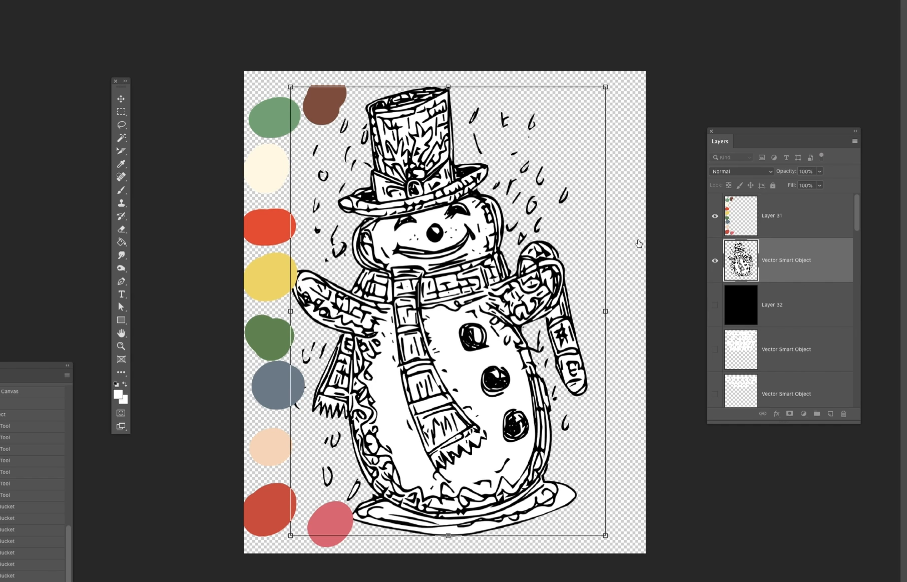
key(Return)
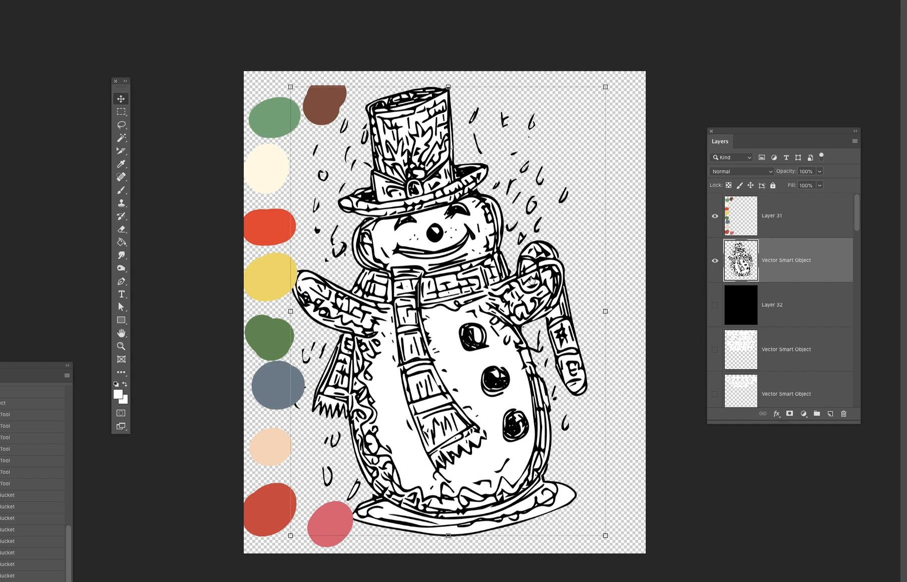
- Paint white over the stray lines inside the candy cane's hook with the Brush tool
key(z)
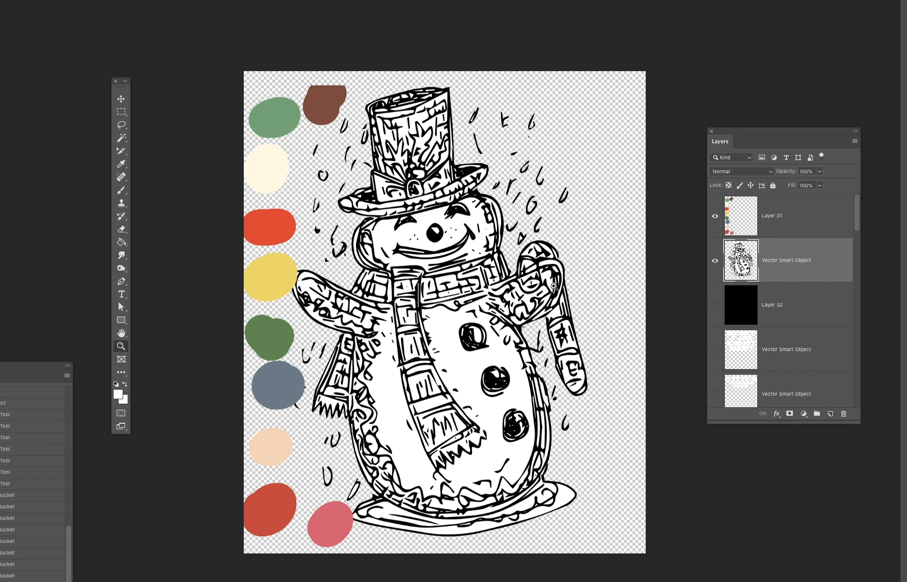
click(535, 274)
click(537, 276)
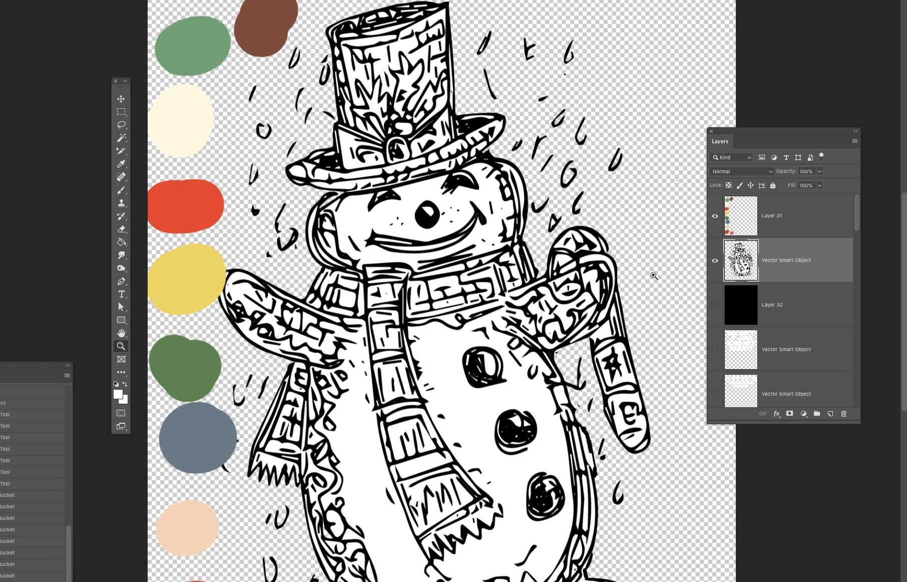
key(b)
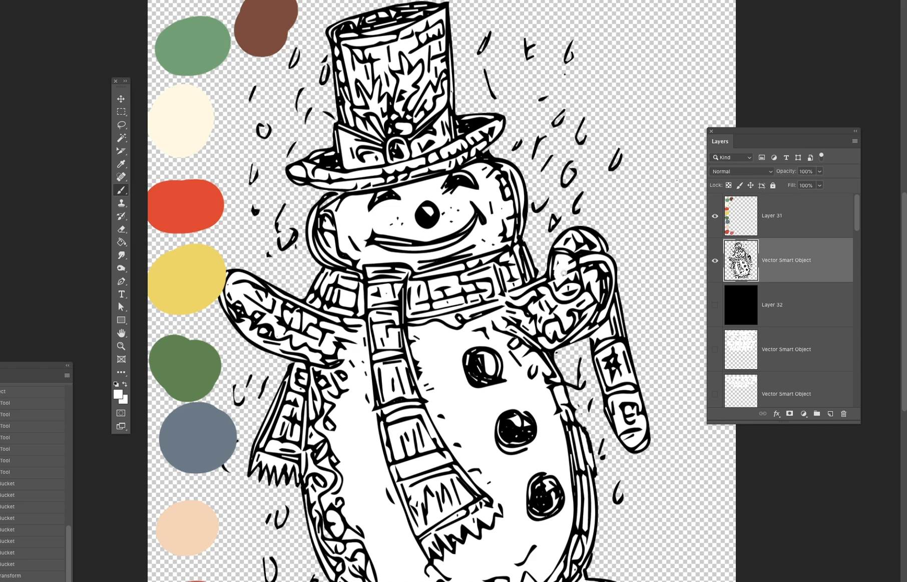
drag(570, 260, 561, 290)
drag(565, 293, 565, 297)
key(z)
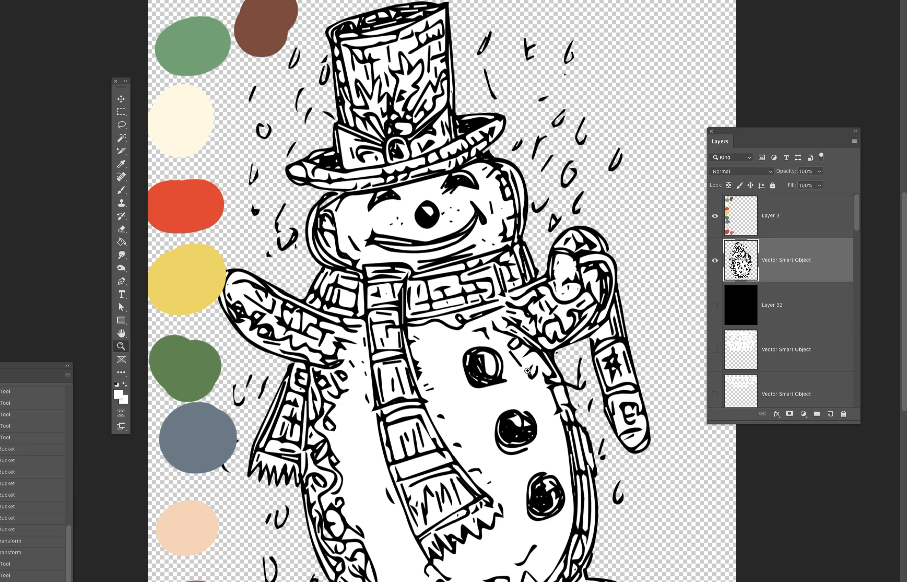
drag(519, 377, 511, 403)
drag(514, 403, 494, 369)
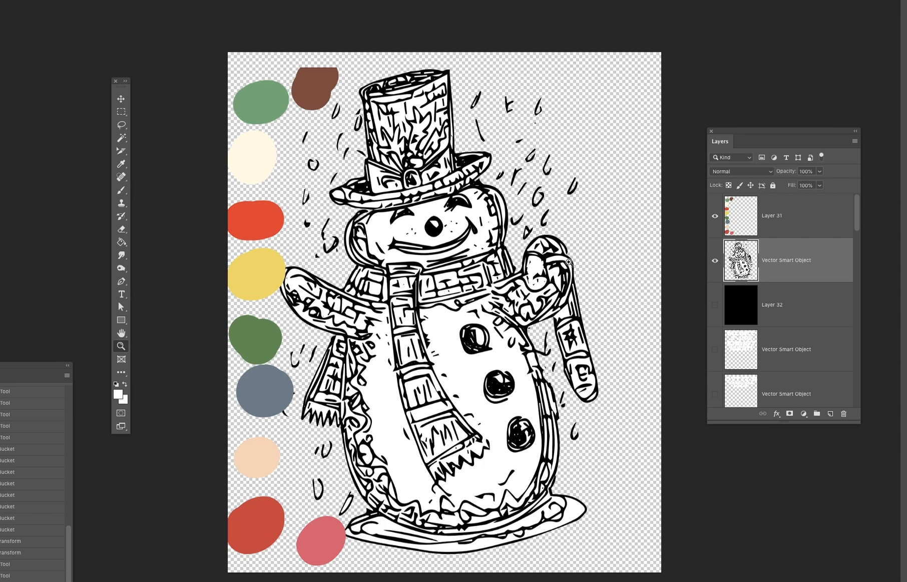
- Add a new layer directly above the snowman artwork and sample the cream swatch as the foreground colour
click(829, 414)
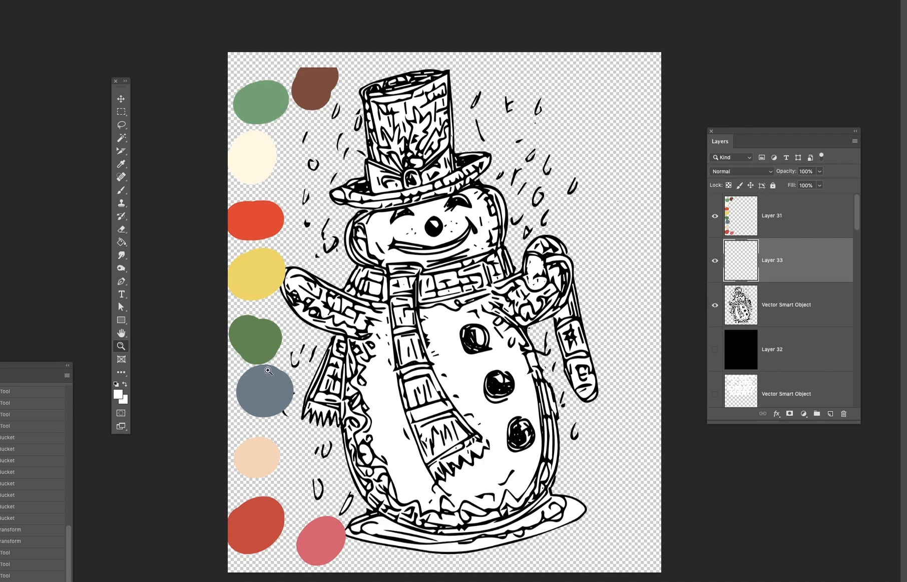
key(i)
click(253, 155)
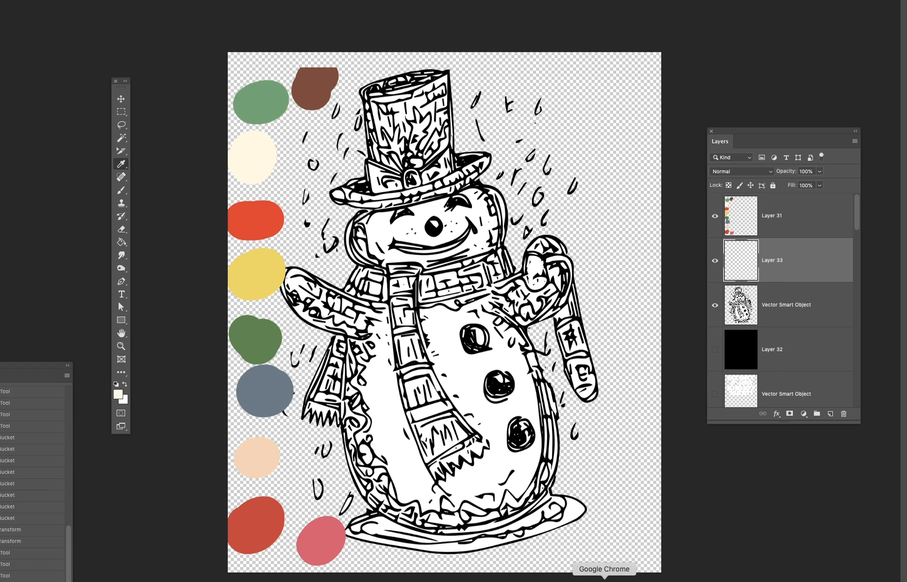
- Quit Google Chrome while it runs in the background
right_click(596, 580)
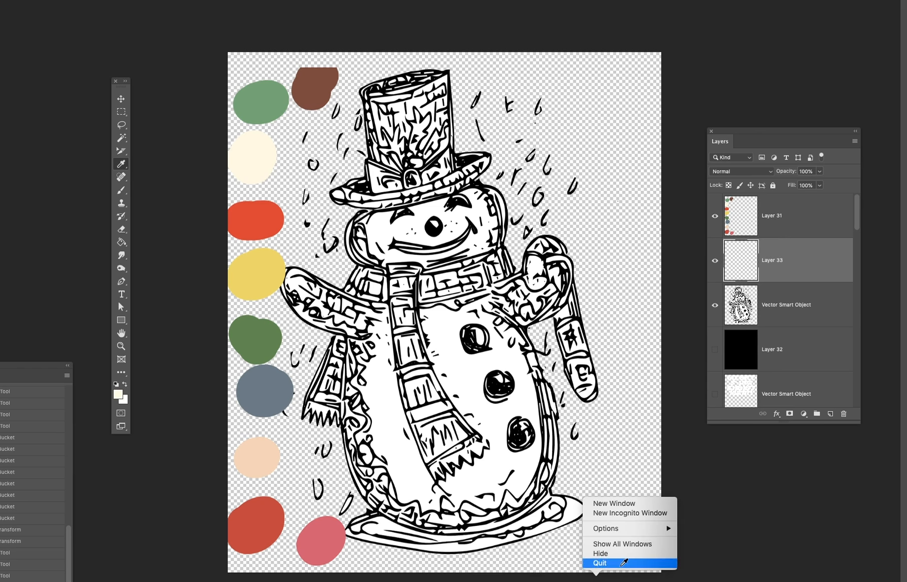
click(624, 562)
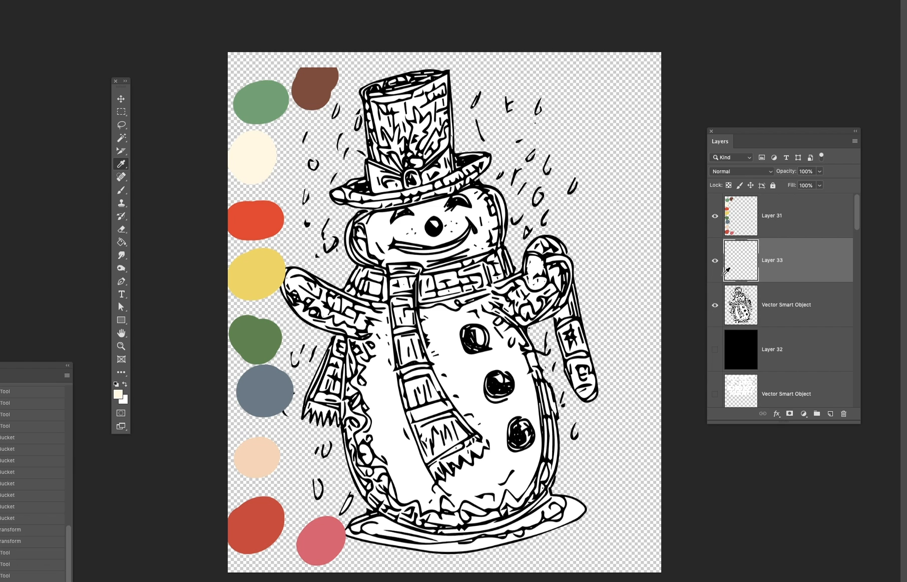
- Load the snowman artwork's shape as a selection, fill it with cream on Layer 33, and deselect
click(736, 308)
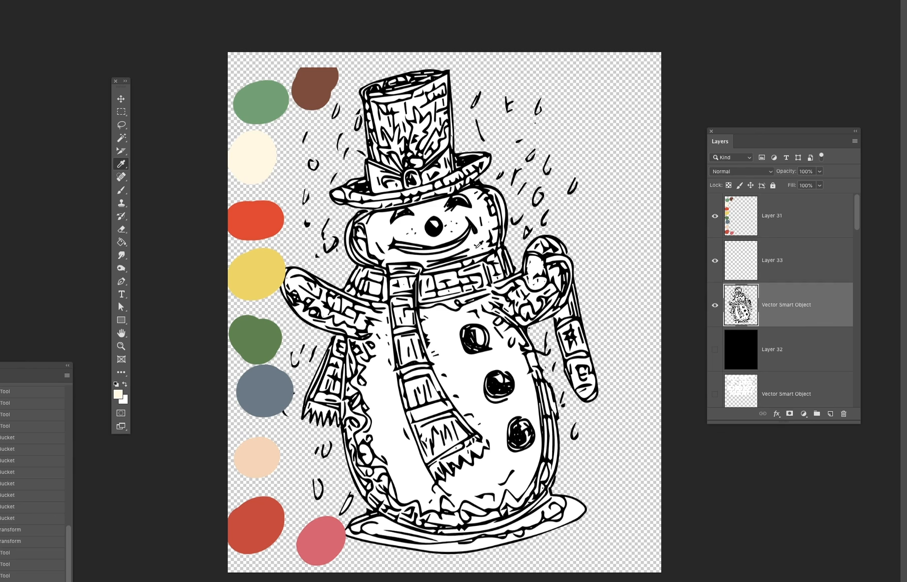
super+click(740, 306)
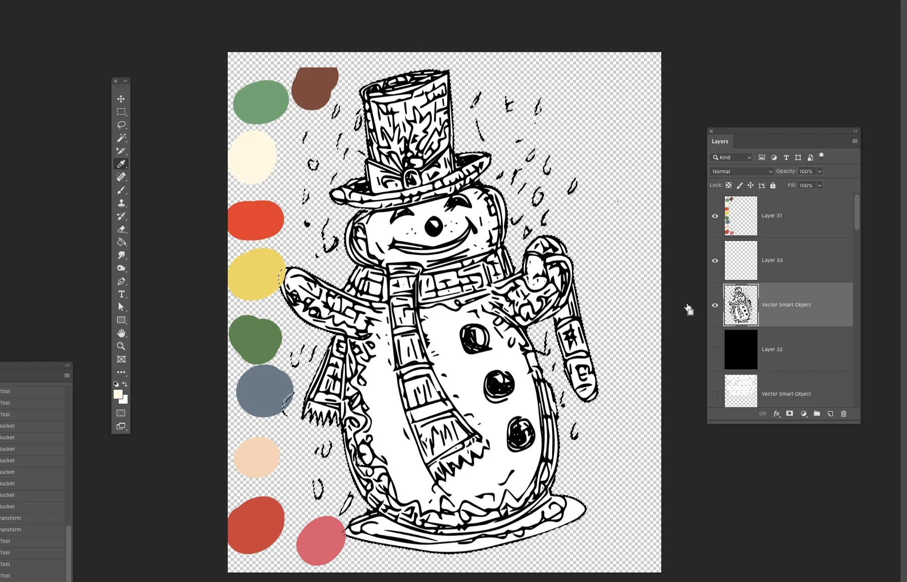
click(734, 276)
key(alt+BackSpace)
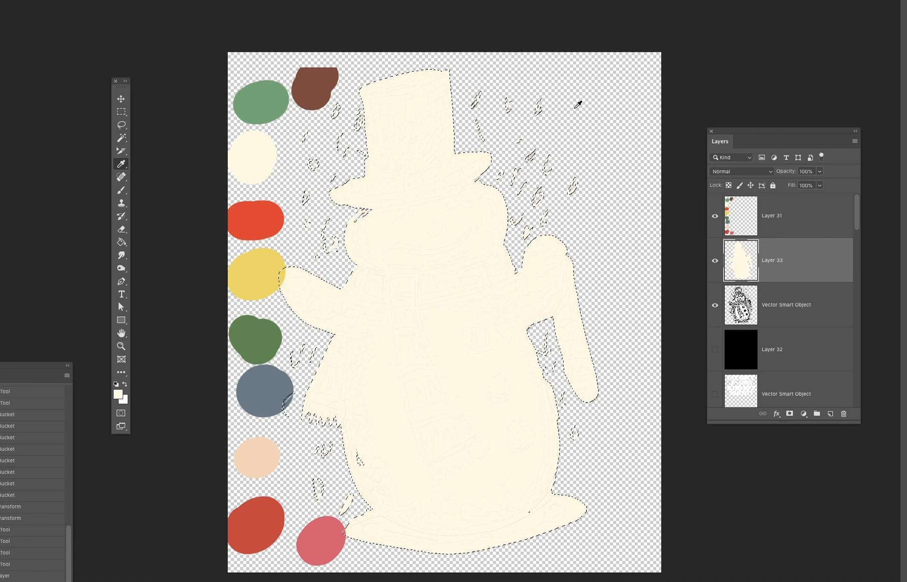
key(super+d)
- Set Layer 33's blend mode to Multiply and its fill to 26%
click(740, 172)
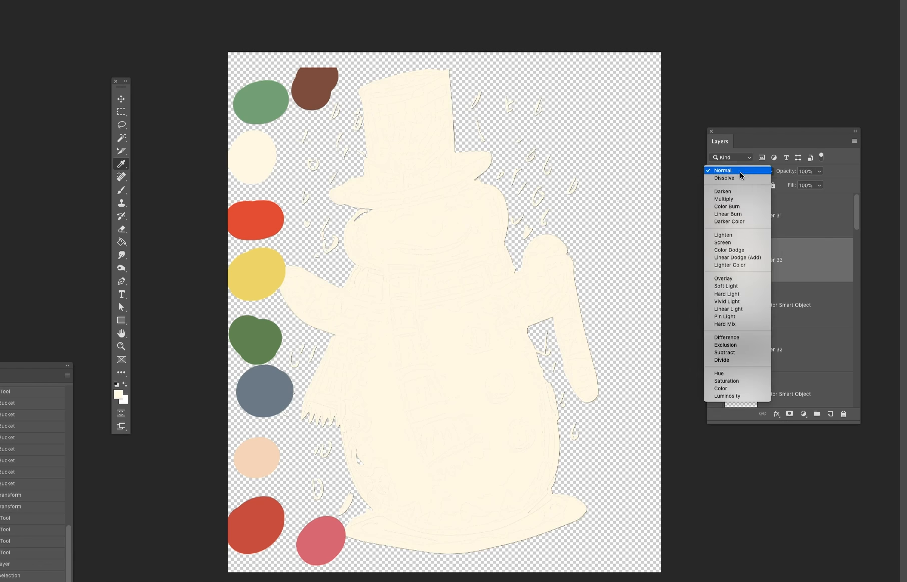
click(740, 205)
click(740, 173)
click(741, 165)
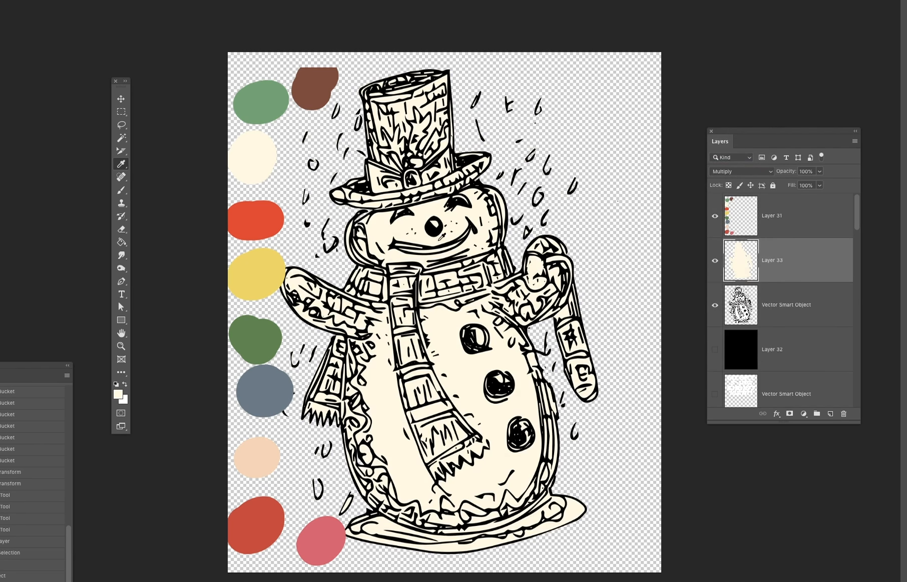
click(820, 186)
drag(803, 202, 785, 202)
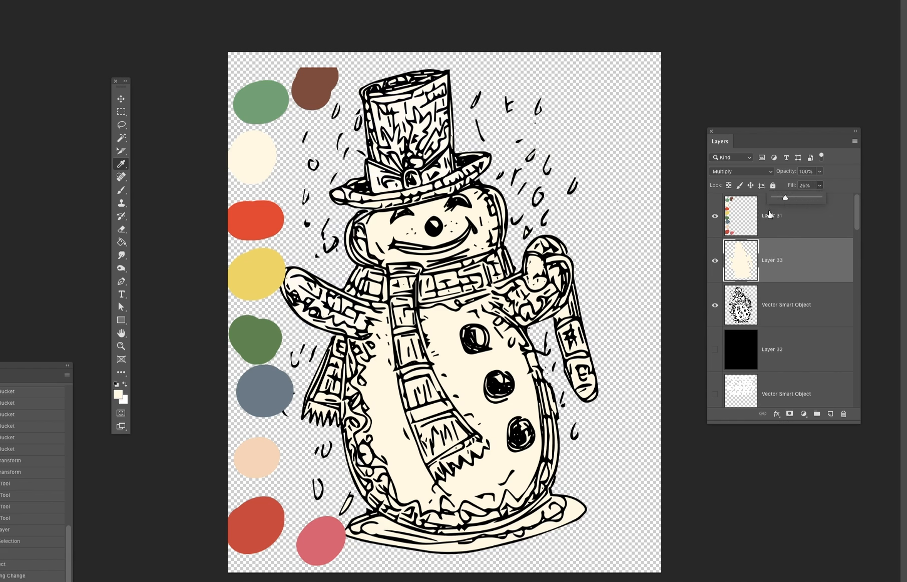
- Lasso the scarf and the top hat in turn and delete the cream beneath them on Layer 33
key(l)
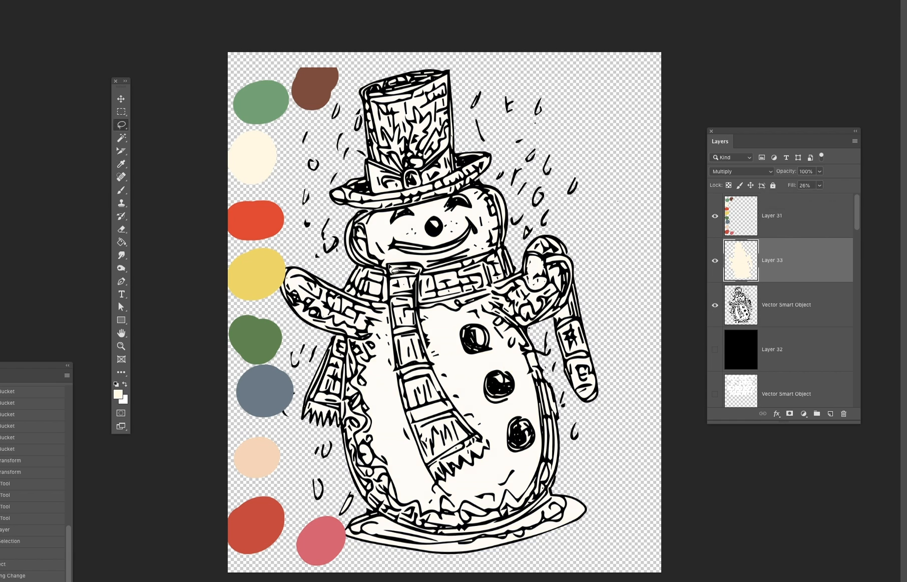
mouse_move(420, 273)
mouse_down()
mouse_move(426, 331)
mouse_move(485, 443)
mouse_move(485, 457)
mouse_move(446, 483)
mouse_move(430, 477)
mouse_move(403, 392)
mouse_move(390, 266)
mouse_up()
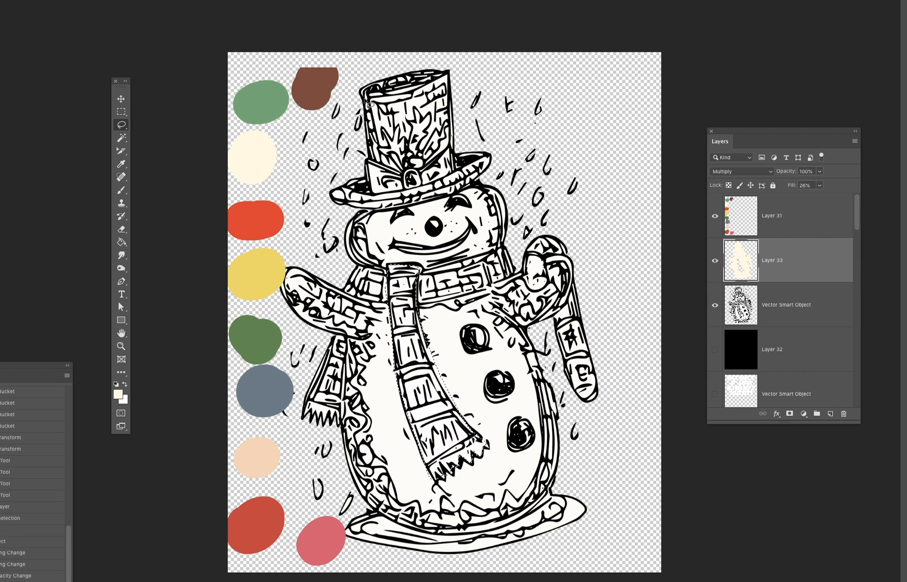
mouse_move(351, 64)
mouse_down()
mouse_move(520, 145)
mouse_move(496, 188)
mouse_move(363, 217)
mouse_move(310, 118)
mouse_move(350, 64)
mouse_up()
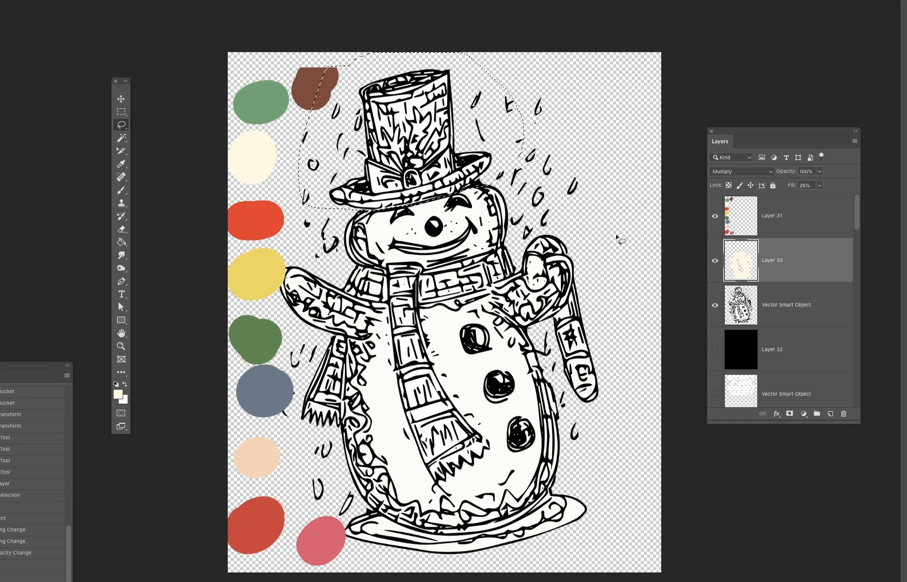
key(ctrl+d)
- Remove the cream from the candy cane with a lasso selection and erase the remainder around its hook
mouse_move(545, 220)
mouse_down()
mouse_move(634, 349)
mouse_move(584, 412)
mouse_move(561, 359)
mouse_move(558, 323)
mouse_move(576, 269)
mouse_move(553, 250)
mouse_move(546, 291)
mouse_move(530, 293)
mouse_move(523, 273)
mouse_move(531, 234)
mouse_up()
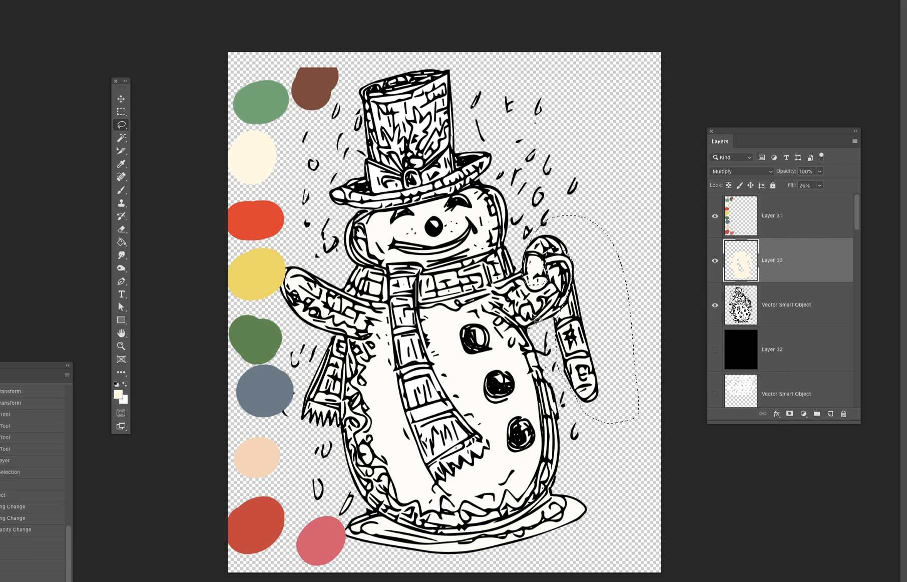
key(ctrl+d)
key(e)
drag(533, 281, 555, 280)
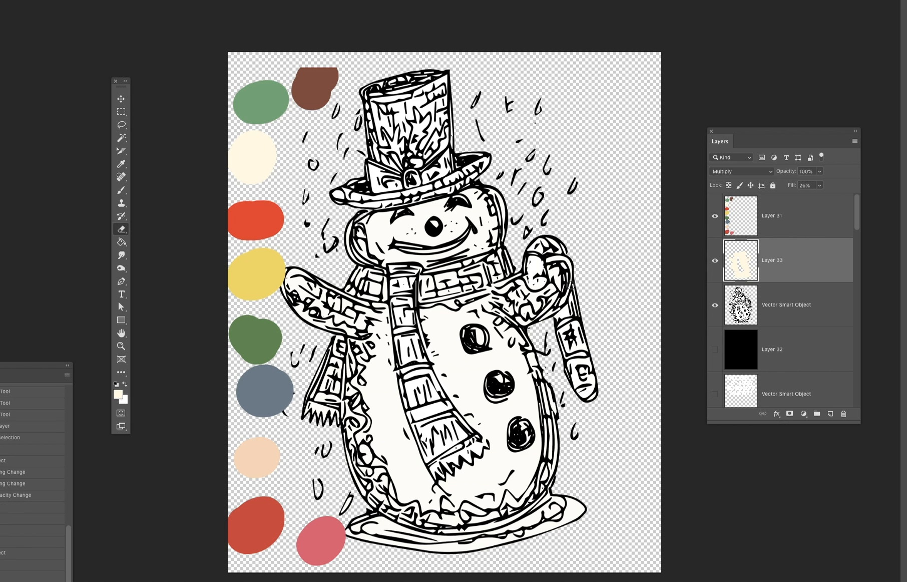
- Show the black Layer 32 for contrast and set Layer 33's fill to 34%
click(714, 362)
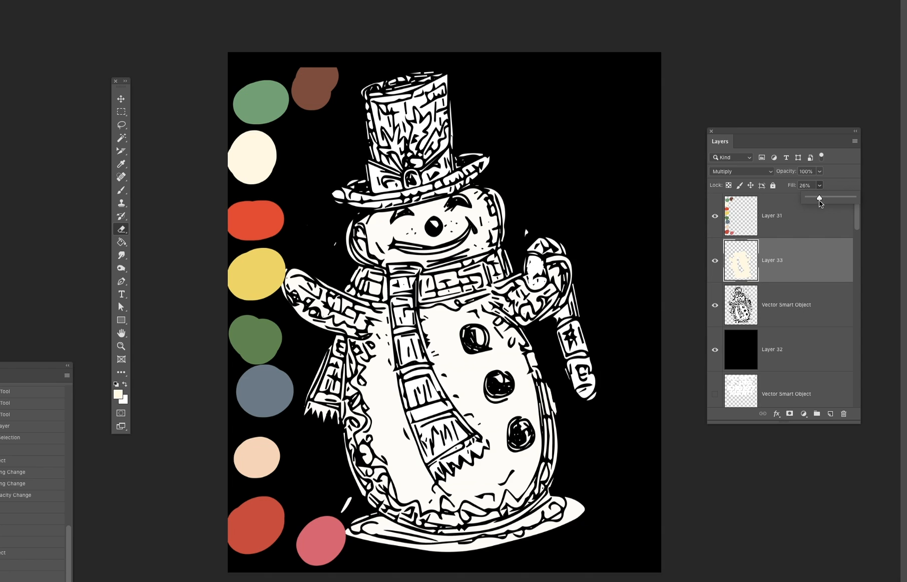
click(824, 199)
click(517, 298)
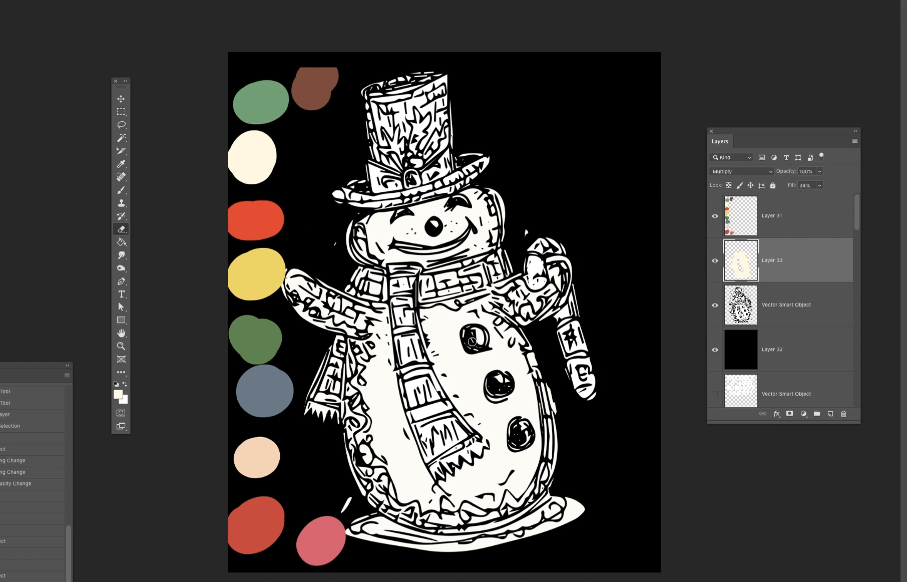
- Erase the cream from the three body buttons on Layer 33 and hide the black Layer 32
drag(470, 342, 476, 336)
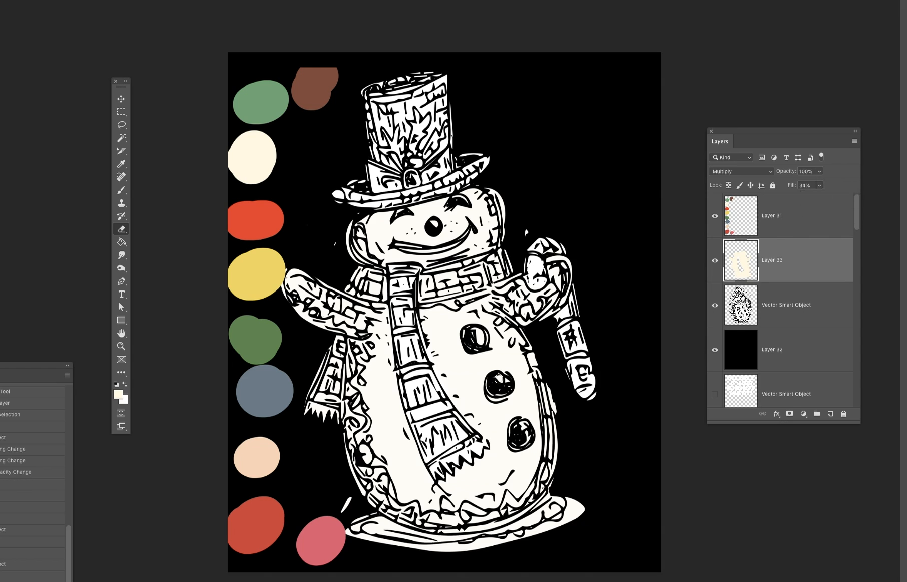
click(504, 383)
click(525, 425)
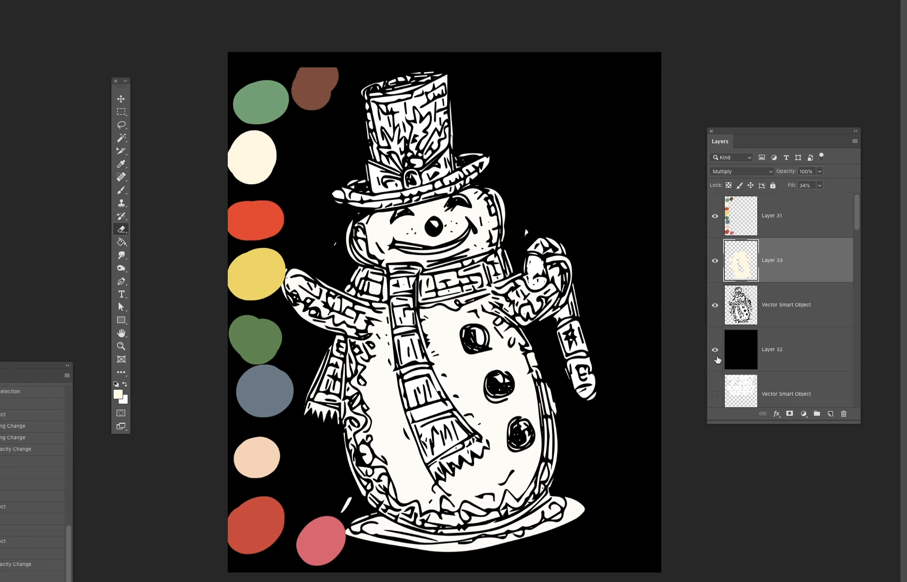
click(716, 350)
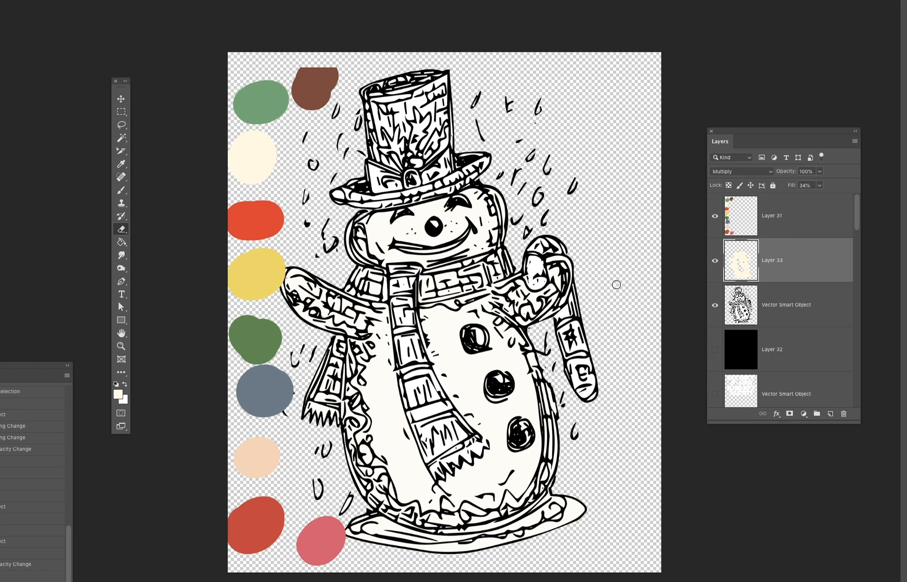
- Sample the yellow swatch, add a layer above Layer 33 and lasso the hat's crown, leaving out the leaf decoration
key(i)
click(265, 261)
click(830, 412)
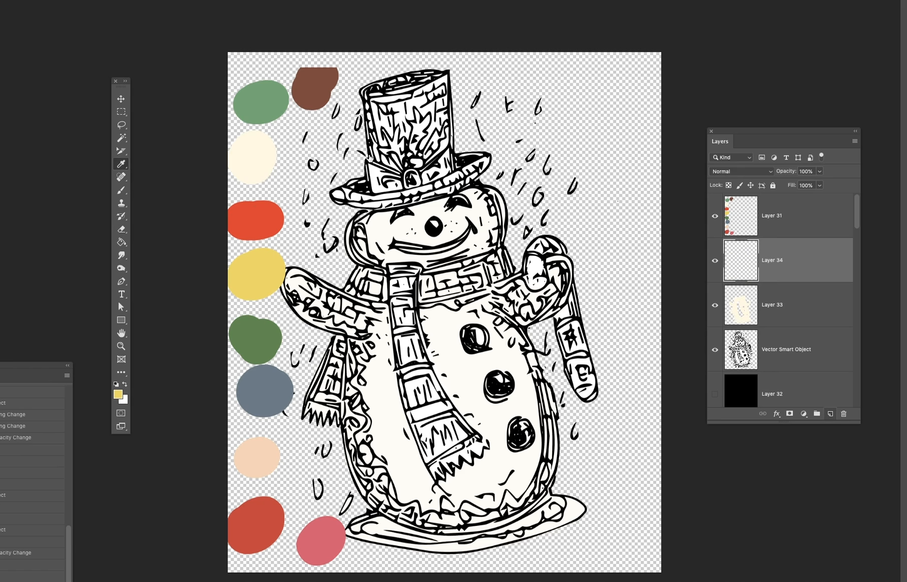
key(l)
mouse_move(390, 139)
mouse_down()
mouse_move(376, 159)
mouse_move(367, 120)
mouse_move(381, 87)
mouse_move(451, 70)
mouse_move(456, 125)
mouse_move(454, 153)
mouse_move(446, 155)
mouse_up()
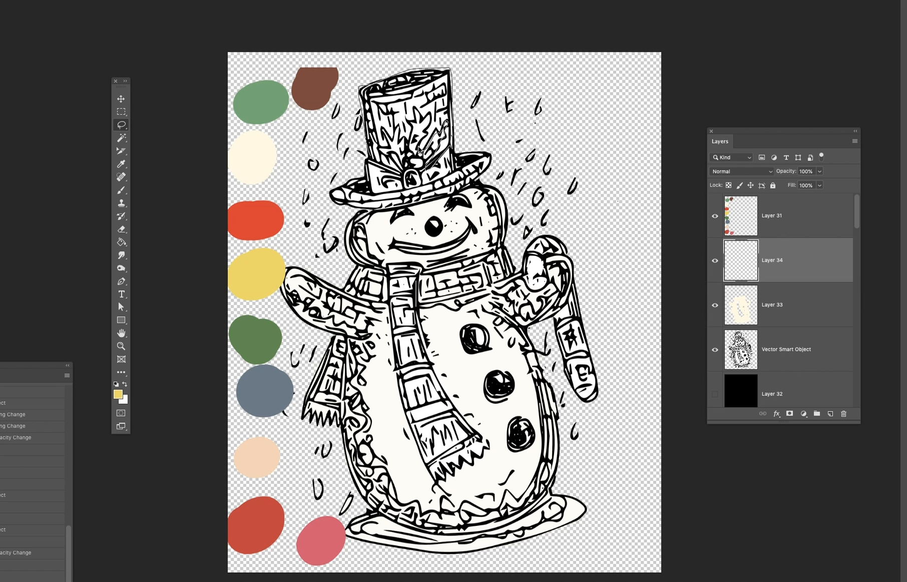
drag(428, 135, 430, 126)
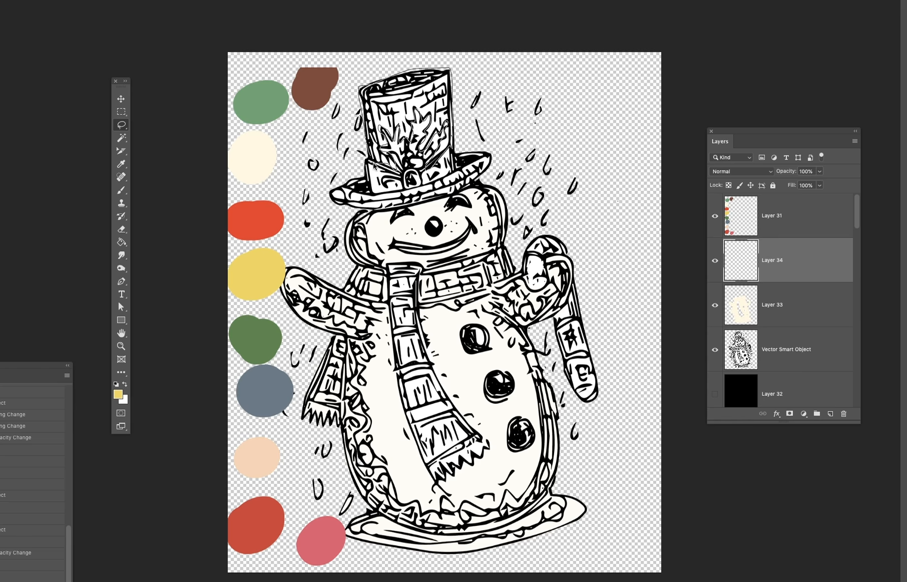
- Fill the hat crown selection with yellow, deselect it, and set Layer 34's blend mode to Multiply
key(alt+BackSpace)
key(ctrl+d)
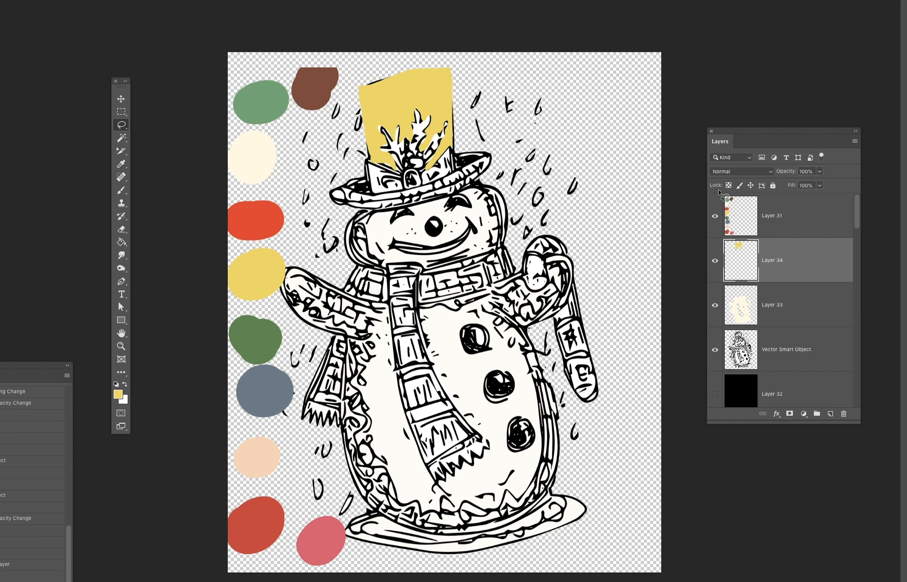
click(741, 168)
click(736, 205)
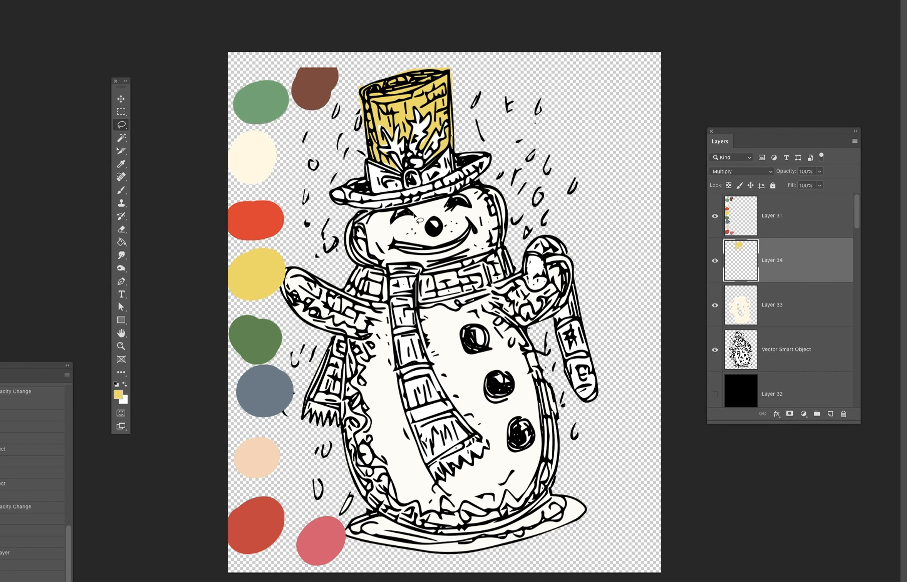
- On a new layer above Layer 34, lasso the hat band and fill it with the blue-grey swatch colour
key(i)
click(264, 385)
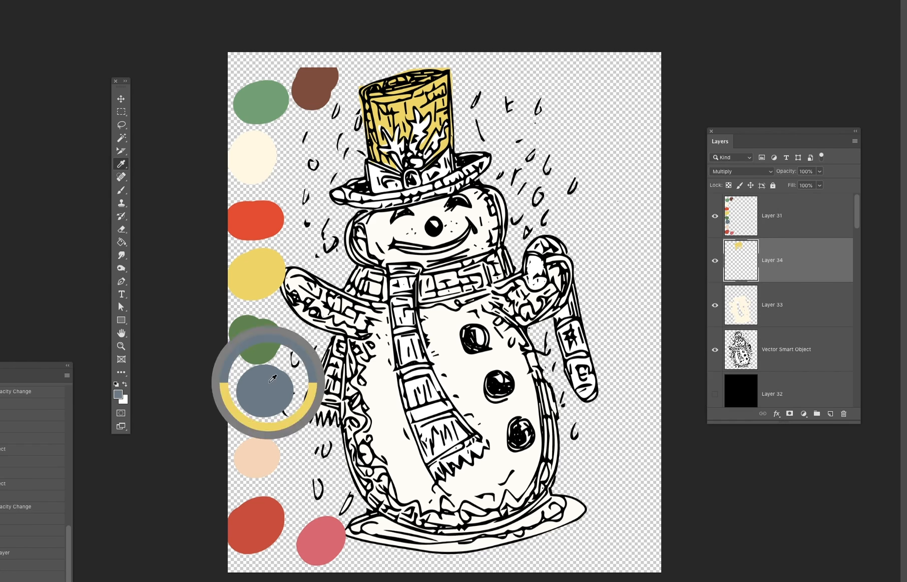
click(831, 414)
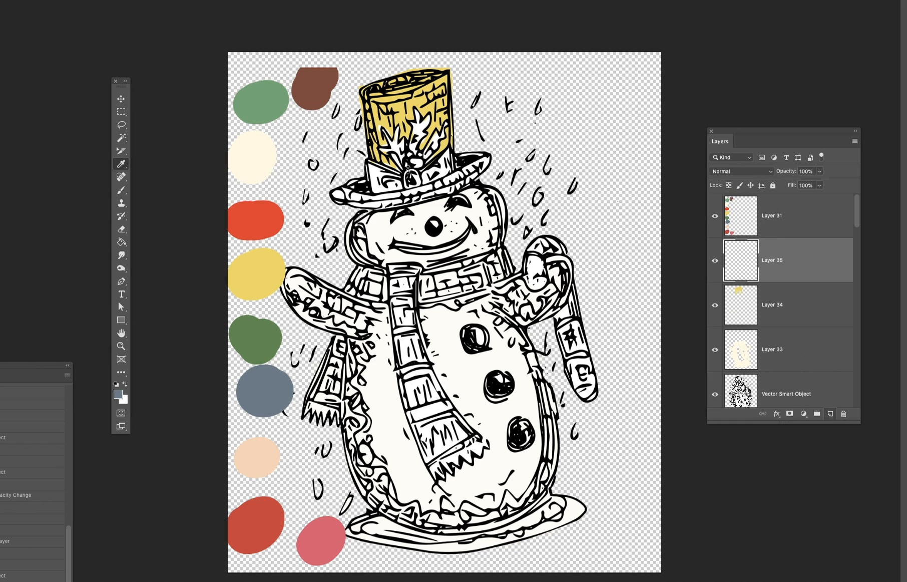
key(l)
mouse_move(371, 166)
mouse_down()
mouse_move(387, 195)
mouse_move(454, 173)
mouse_move(451, 149)
mouse_move(421, 178)
mouse_move(371, 167)
mouse_up()
key(alt+BackSpace)
key(ctrl+d)
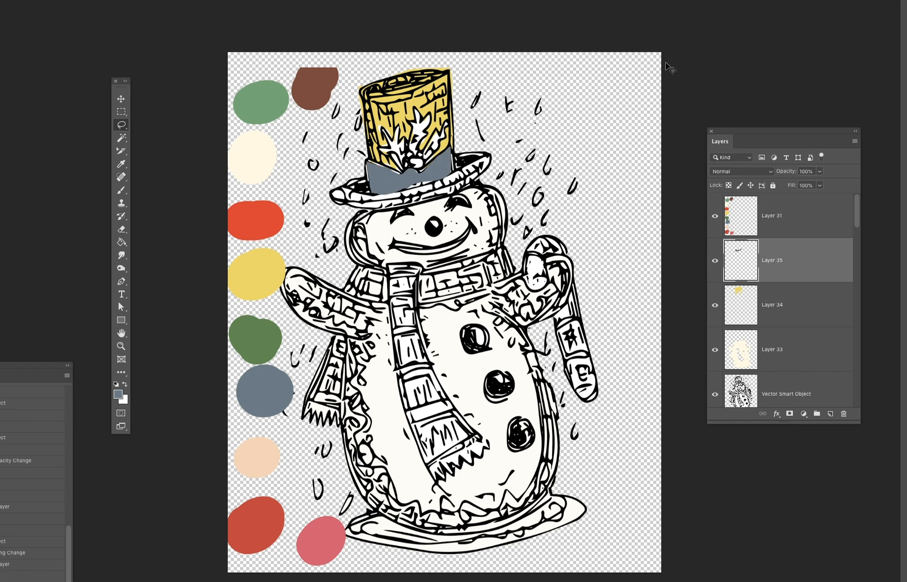
- Set the hat band layer's blend mode to Multiply and dab the band's knot with blue-grey using the Brush
click(734, 171)
click(742, 201)
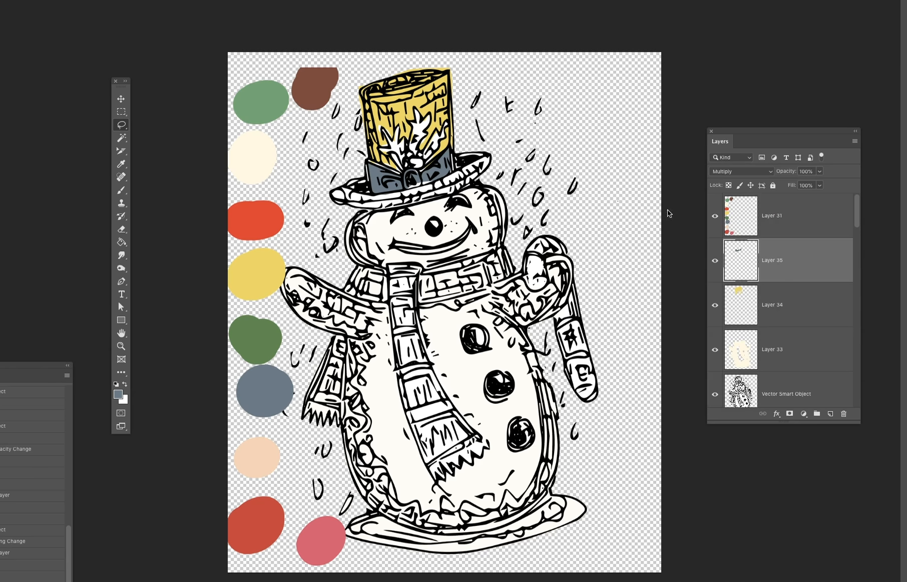
key(b)
click(413, 186)
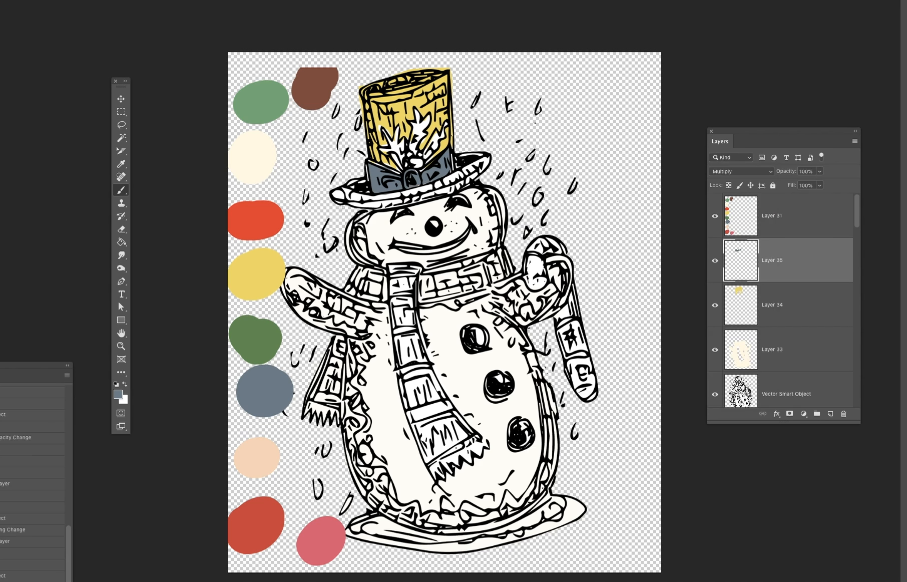
- Sample the dark green swatch, add a layer above Layer 35 and lasso the leaf decoration on the hat
key(i)
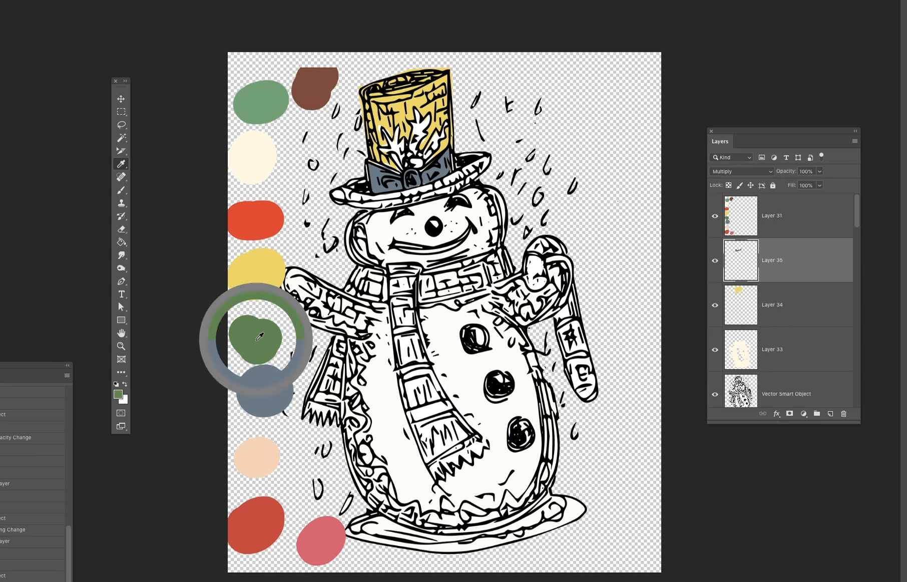
click(830, 413)
key(l)
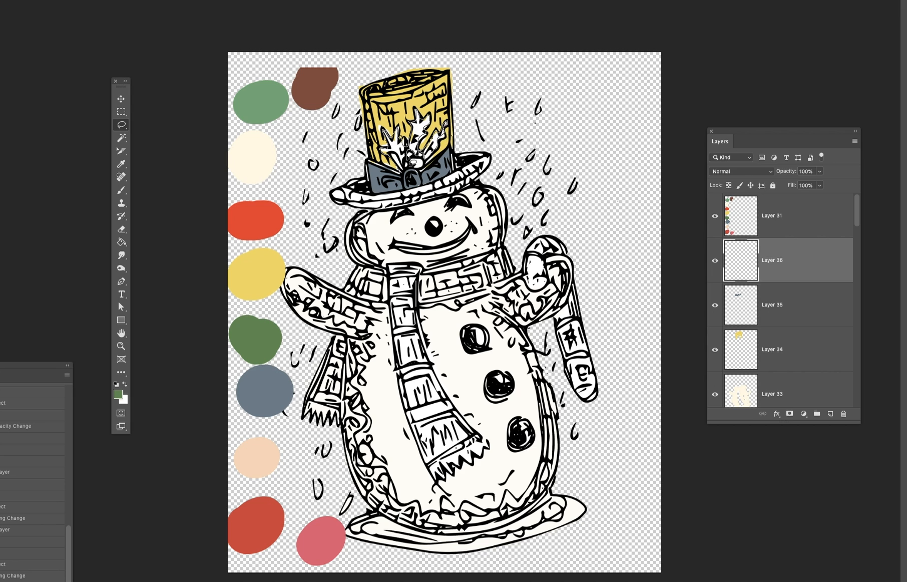
drag(401, 173, 408, 153)
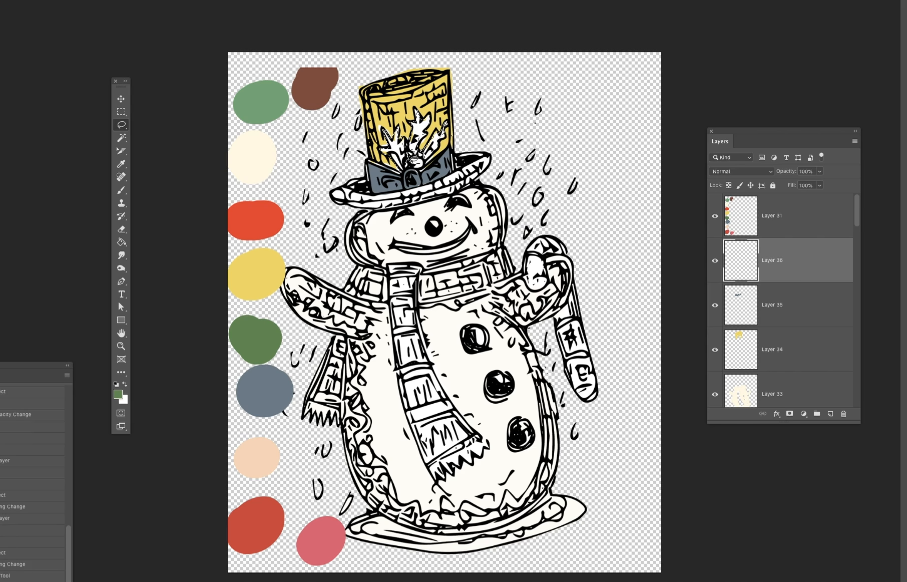
- Fill the leaf selection with green, deselect it and set the layer's blend mode to Multiply
key(alt+BackSpace)
key(super+d)
click(743, 172)
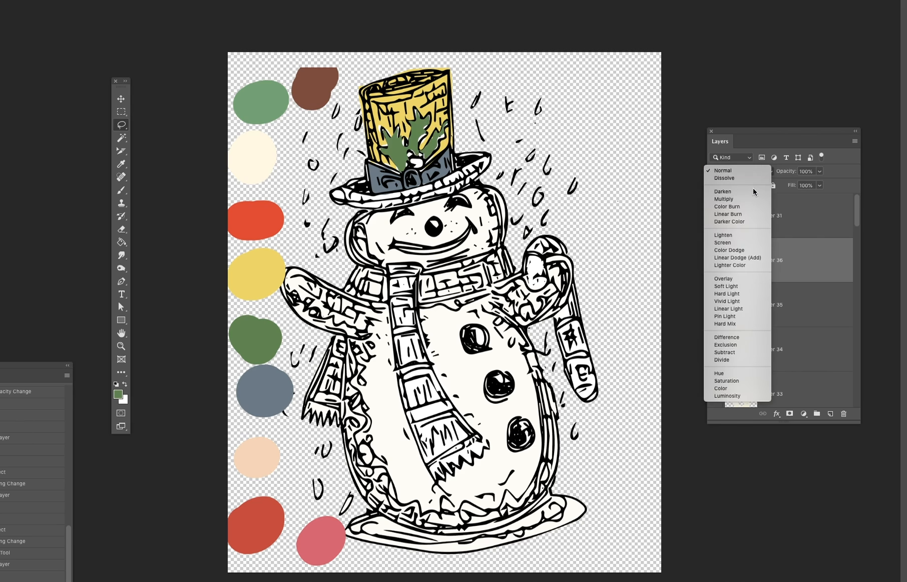
click(753, 200)
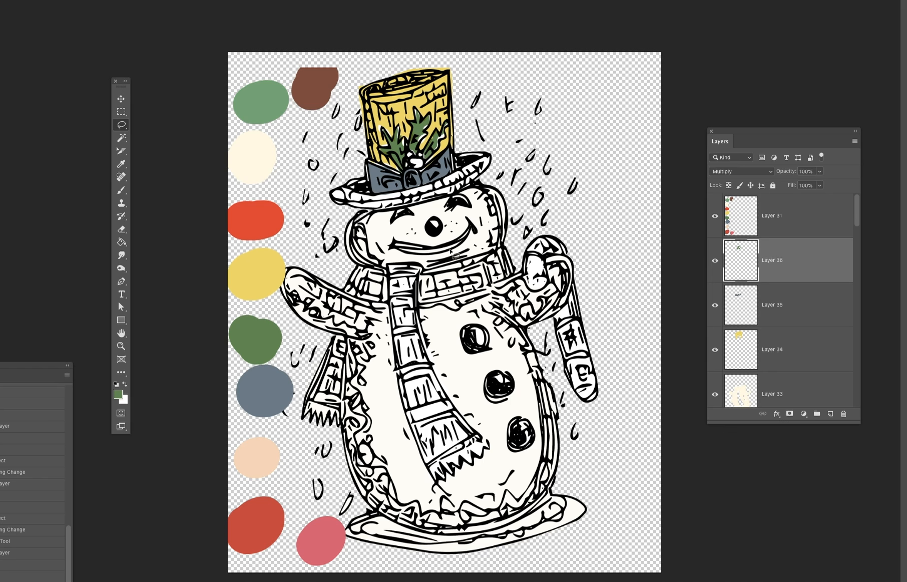
- Sample the bright red swatch and brush the snowman's nose on a new layer above Layer 36
key(i)
click(274, 231)
click(830, 414)
key(b)
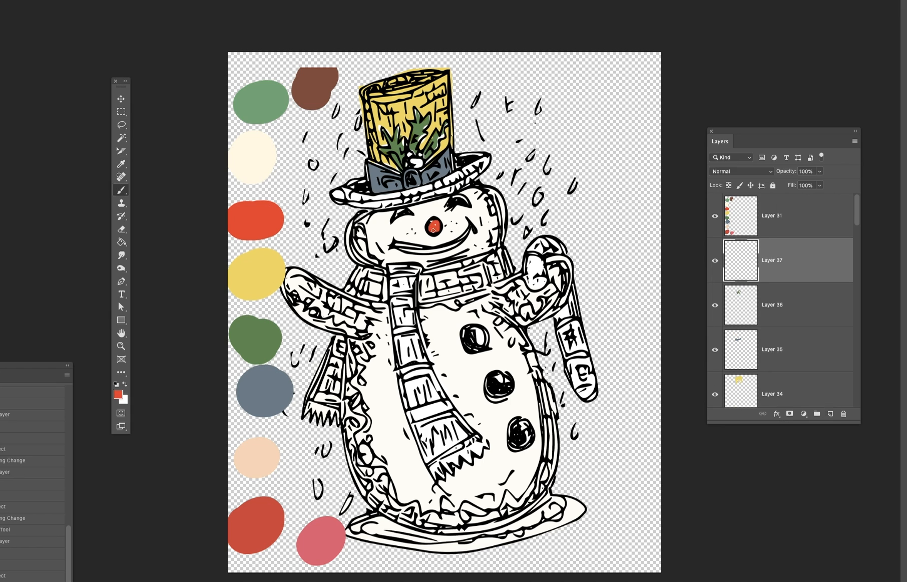
drag(432, 225, 433, 226)
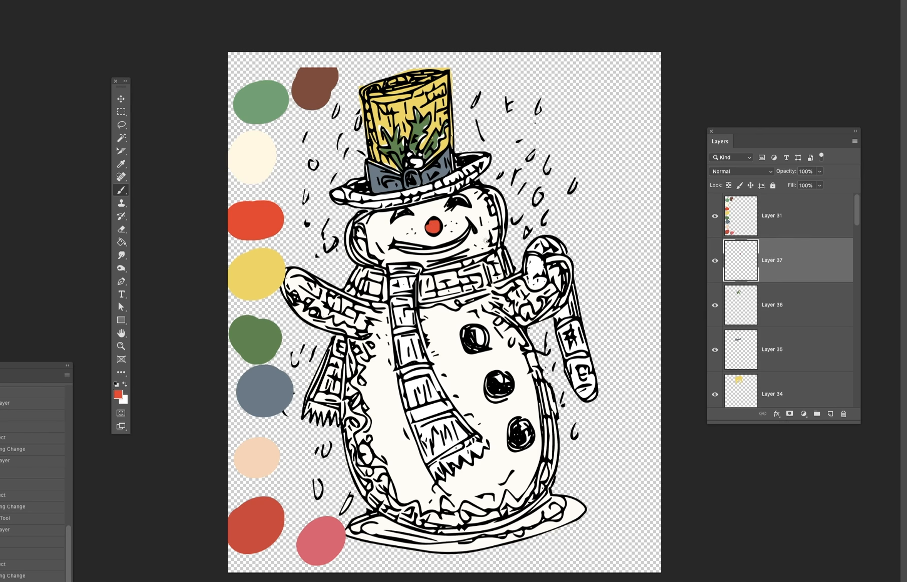
- Set Layer 37's blend mode to Multiply and brush bright red along the inside of the smiling mouth
click(739, 172)
click(742, 202)
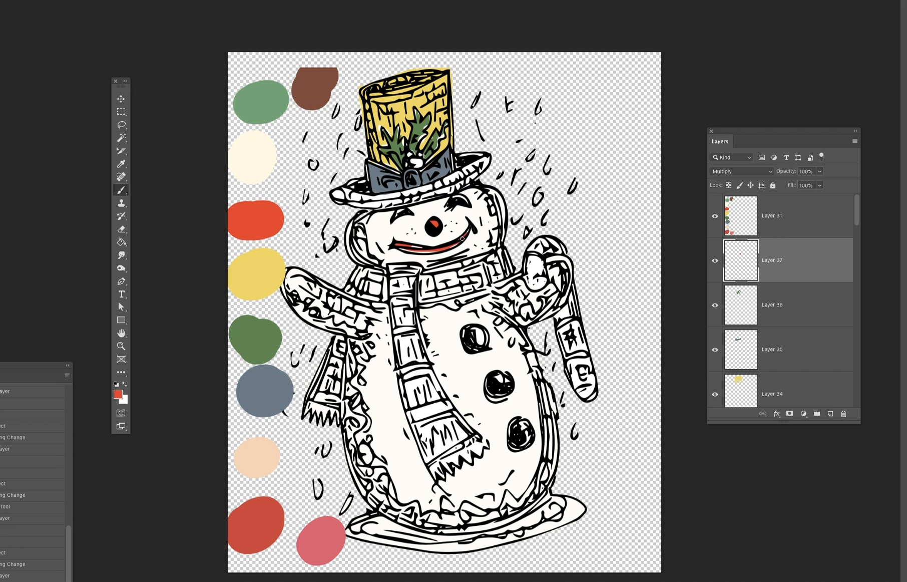
drag(414, 248, 441, 247)
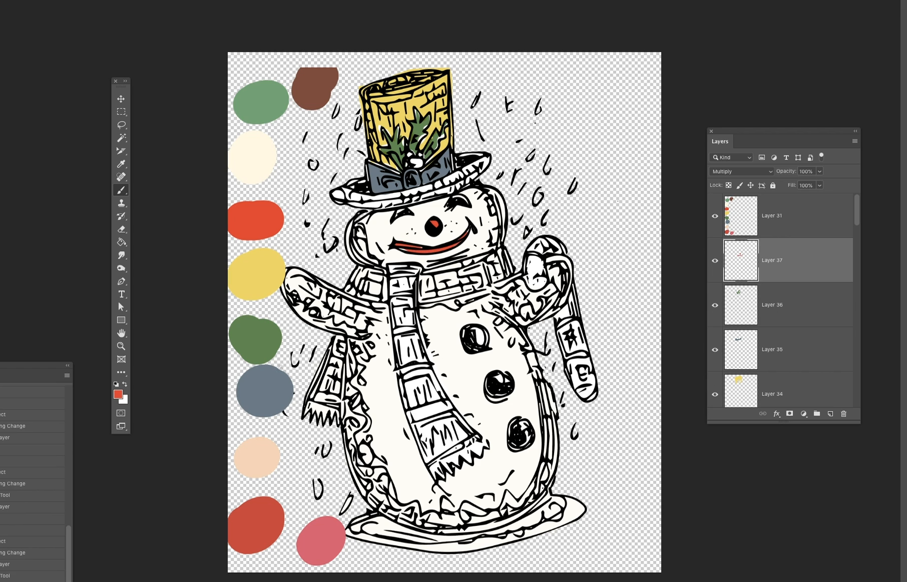
- Sample the pink swatch and bucket-fill the wide scarf sections and the scarf's rear tail on the visible Vector Smart Object layer
key(i)
click(319, 530)
scroll(854, 234, down, 4)
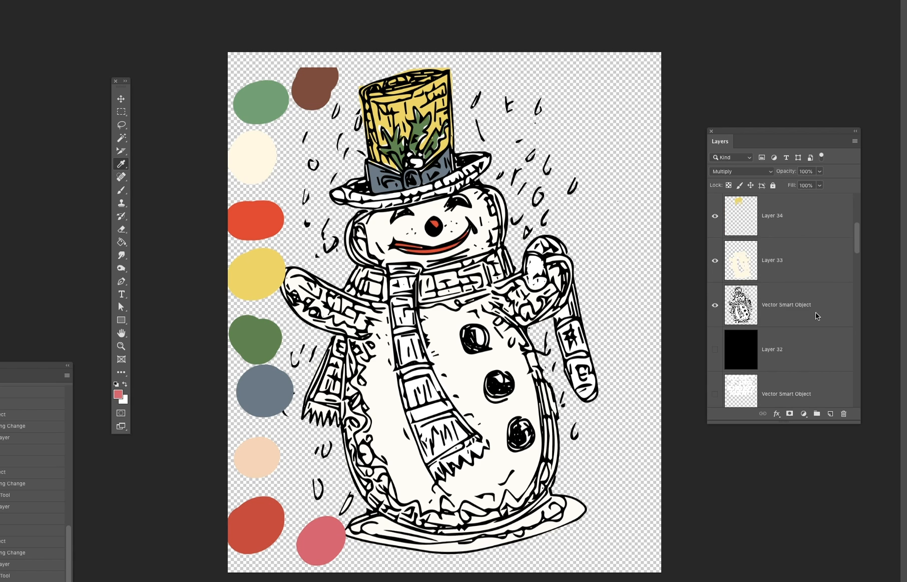
click(815, 312)
key(g)
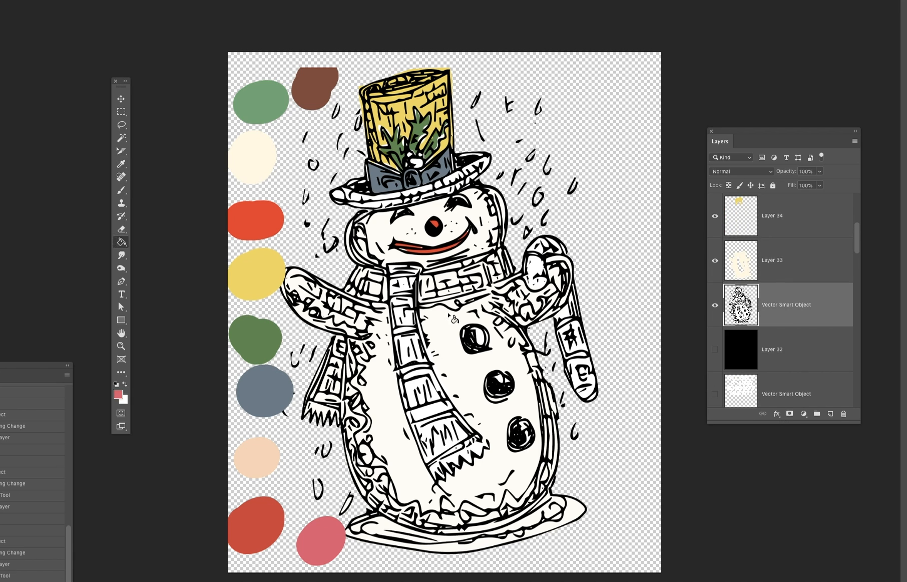
click(415, 397)
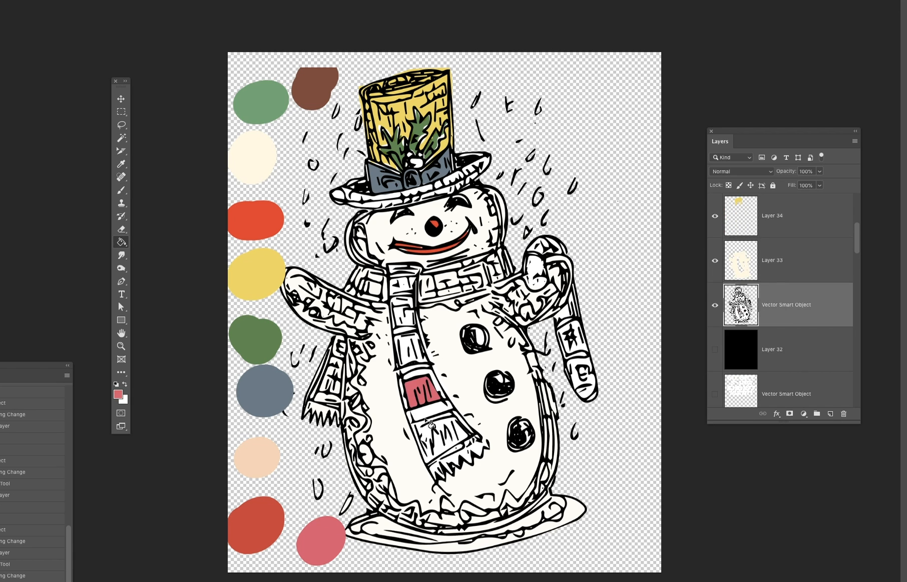
click(447, 448)
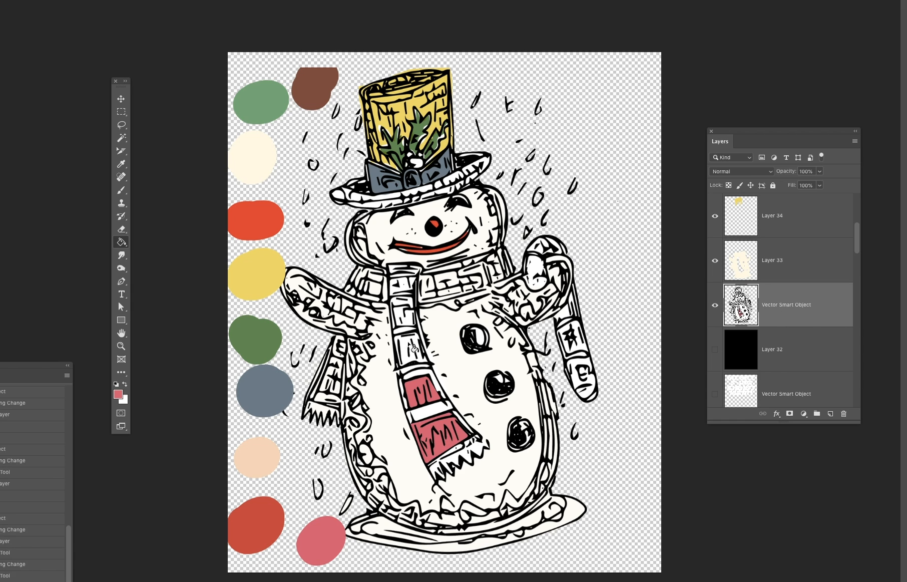
click(412, 349)
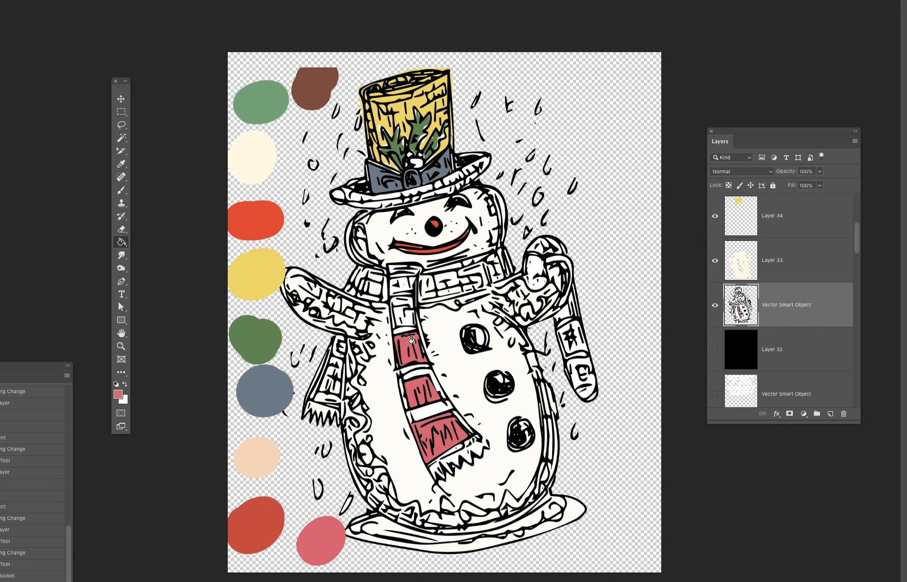
click(404, 289)
click(334, 377)
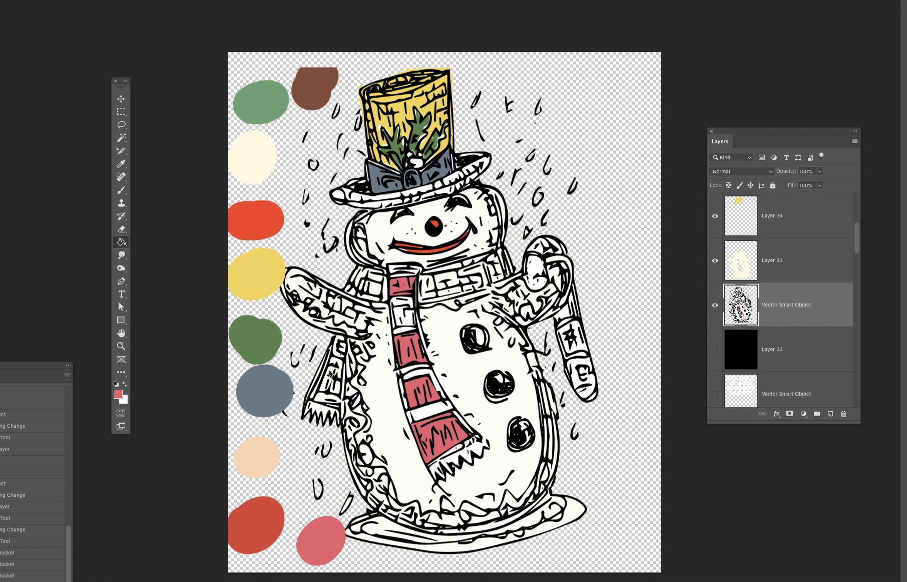
click(341, 392)
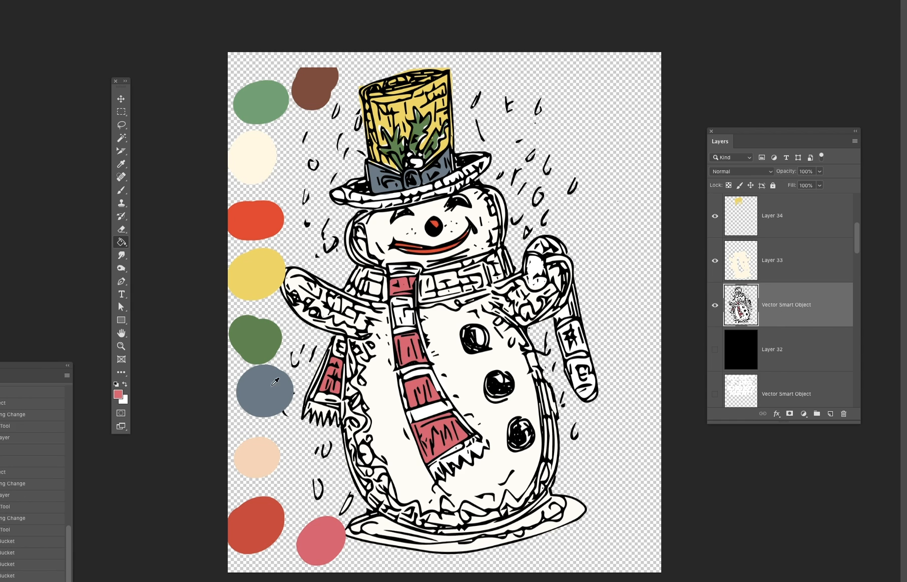
- Sample the dark green swatch and fill two narrow stripes between the pink sections of the hanging scarf
alt+click(268, 341)
click(426, 418)
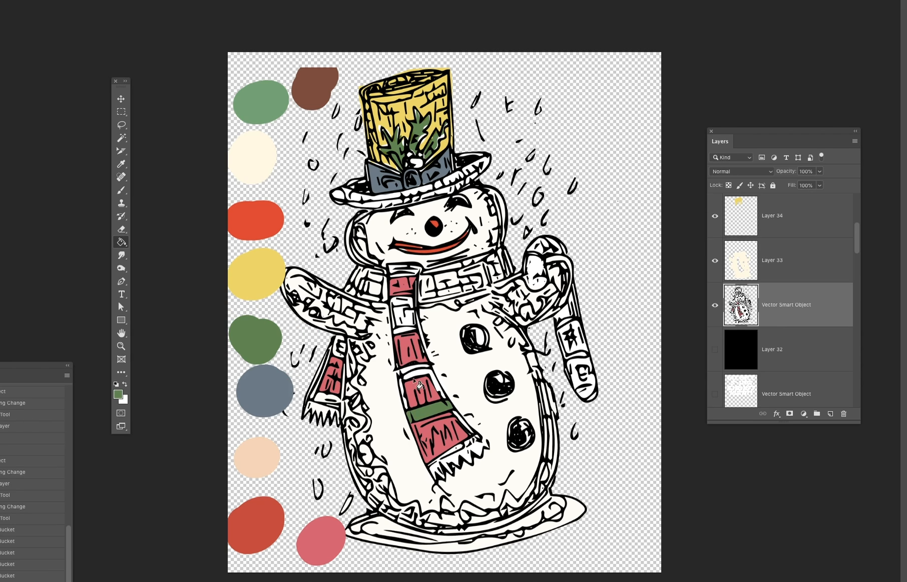
click(405, 331)
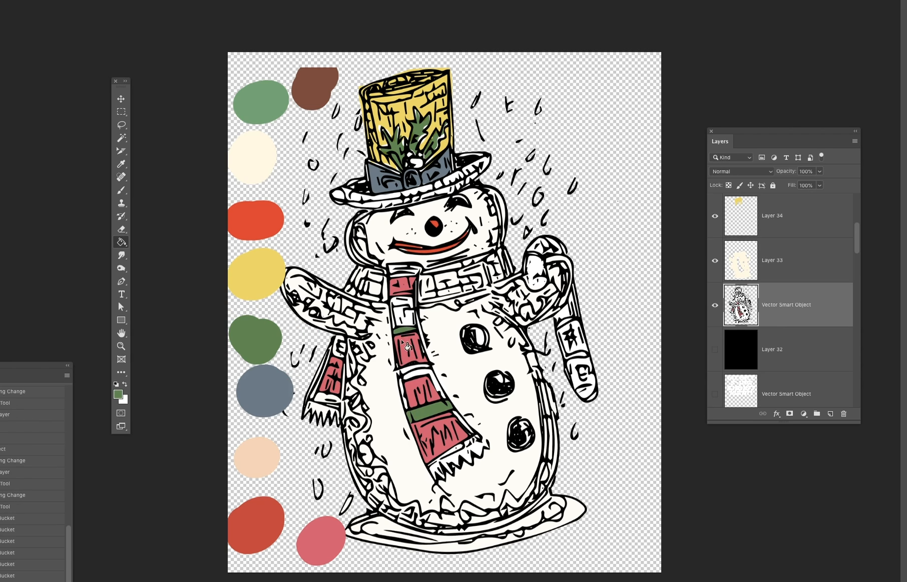
- Try green fills at the scarf's upper end and on the lower band of its rear tail
click(396, 285)
key(ctrl+z)
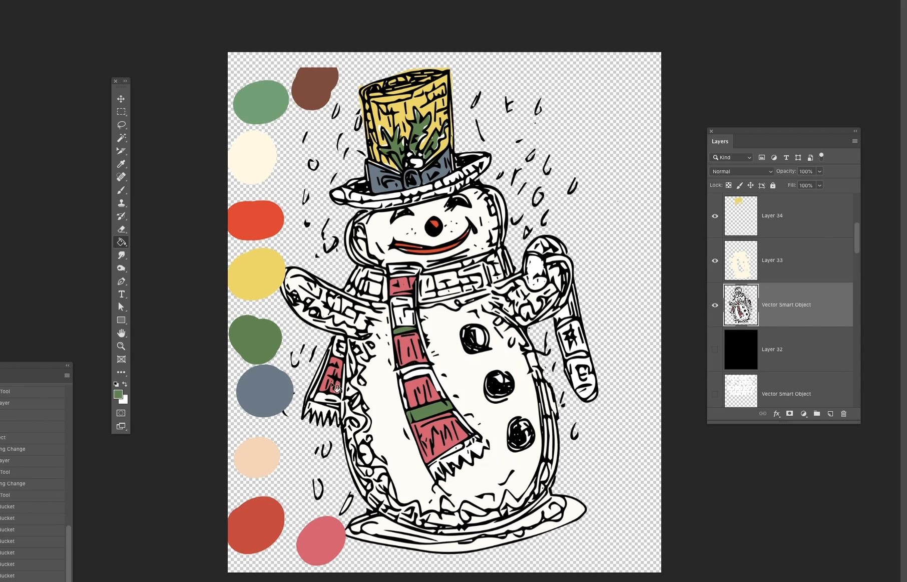
click(327, 405)
key(ctrl+z)
- Brush black over the gaps in the hanging scarf's outline, at its middle edge and above the fringe
key(b)
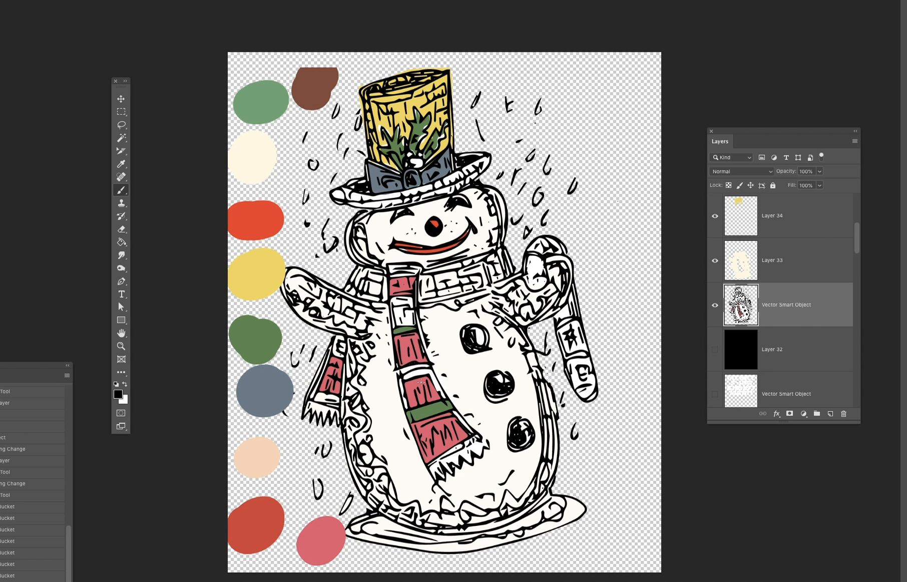
drag(396, 369, 397, 374)
mouse_move(441, 461)
mouse_down()
mouse_move(435, 466)
mouse_move(473, 441)
mouse_up()
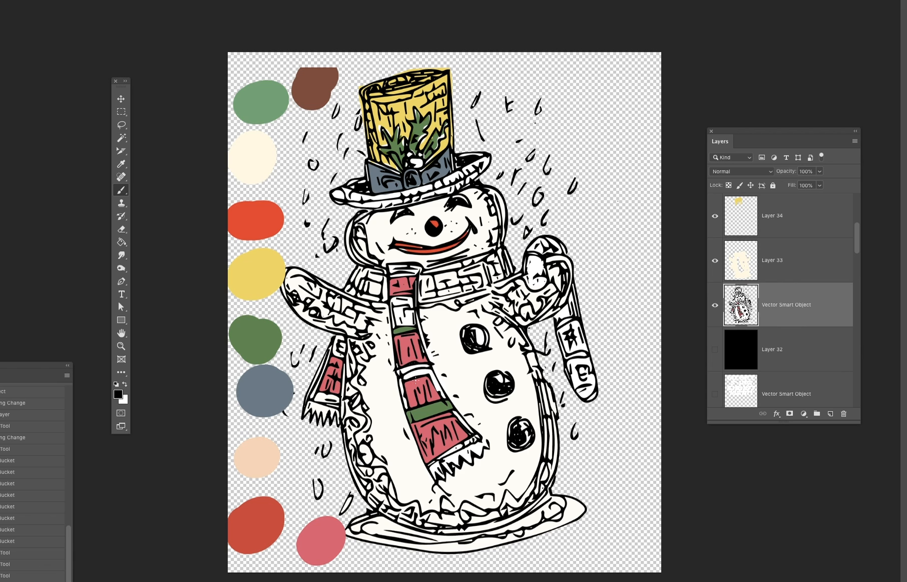
- Refill the narrow stripe in the middle of the scarf with dark green and sample the scarf's pink
key(g)
alt+click(263, 335)
click(406, 331)
alt+click(418, 381)
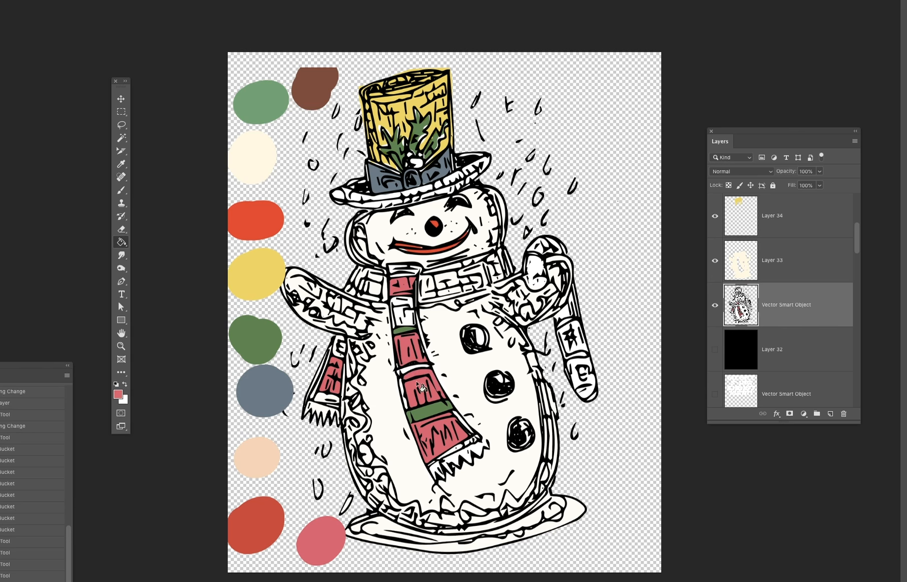
- Sample the dark red swatch and fill the remaining white stripes in the scarf's middle, undoing the fill on its top stripe
alt+click(267, 516)
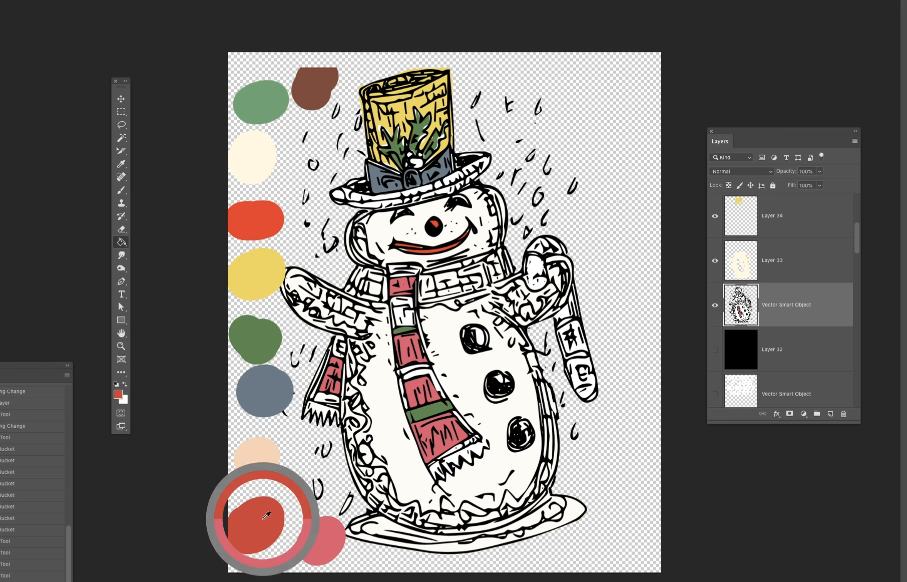
click(403, 374)
click(404, 320)
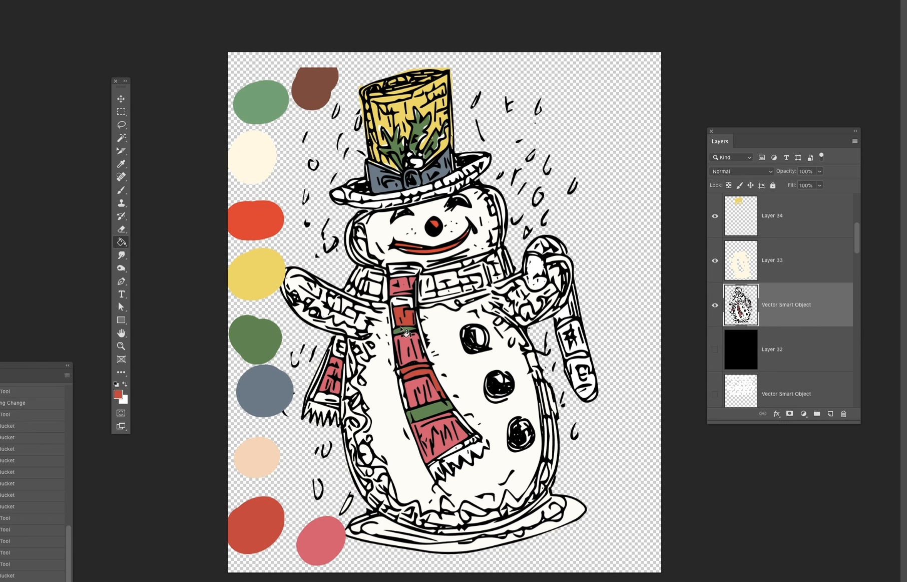
click(410, 303)
click(399, 273)
key(ctrl+z)
- Repair the outline around the scarf's top stripe with black, resample the dark red and fill that stripe
key(b)
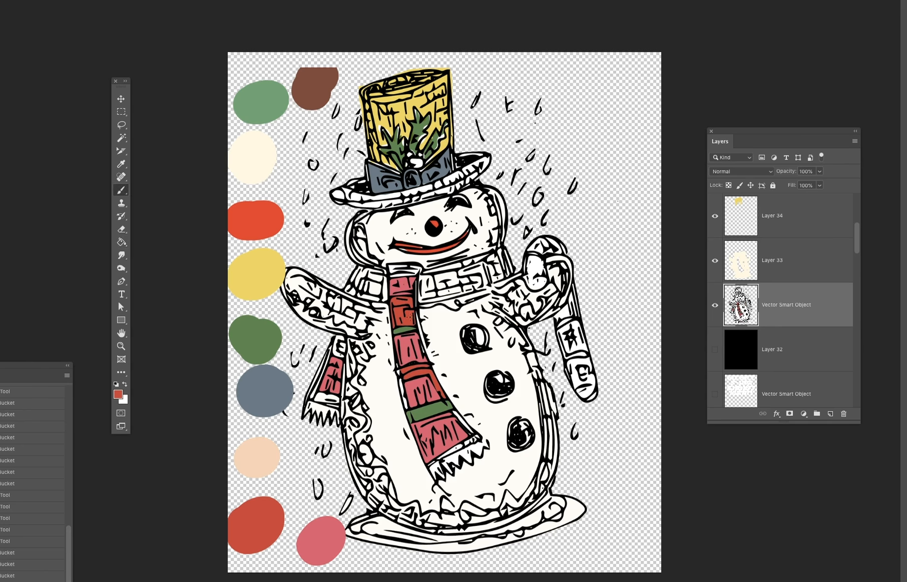
alt+click(473, 333)
key(g)
alt+click(421, 368)
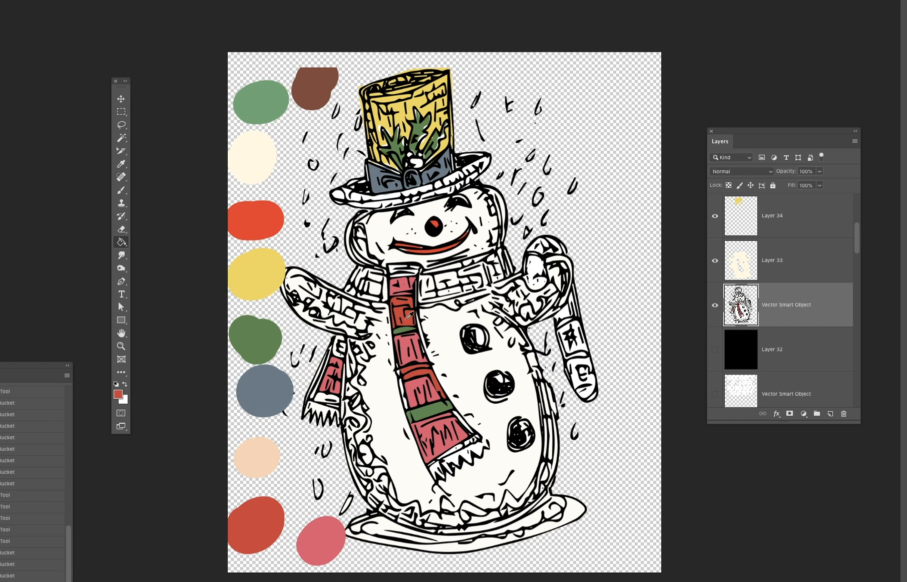
click(397, 272)
- Sample the dark green swatch and fill the rear scarf tail's lower band, upper part and fringe
alt+click(264, 341)
click(326, 399)
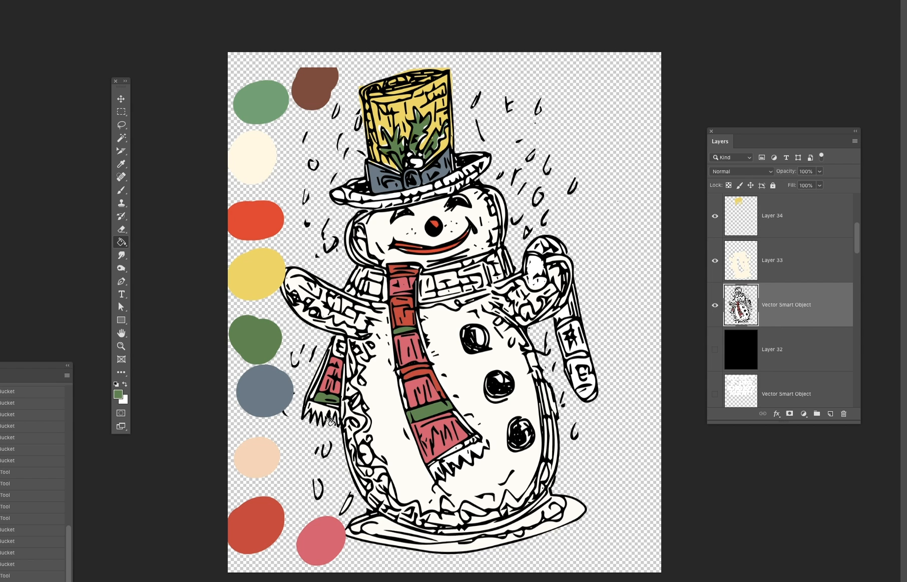
click(341, 356)
click(322, 418)
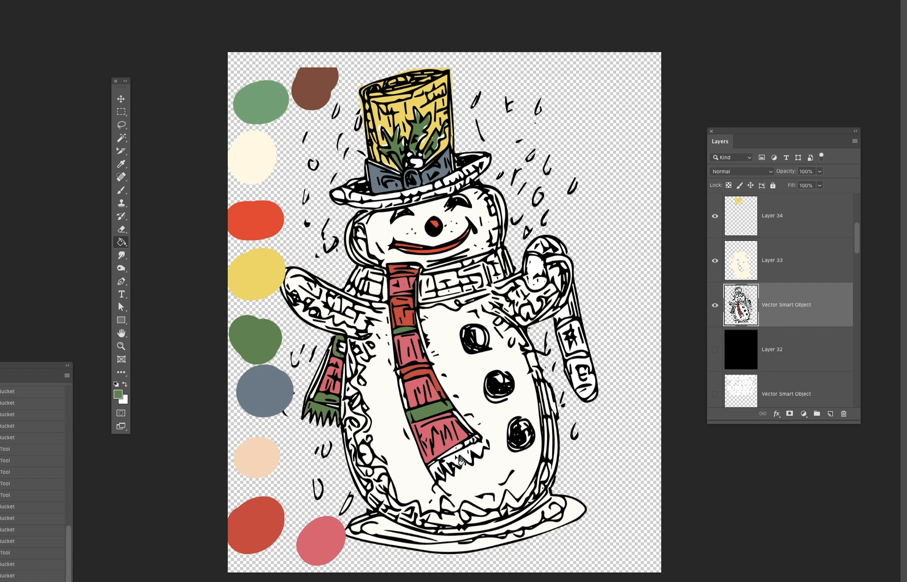
- Close the outline around the hanging scarf's fringe with black, resample the dark green and fill the fringe
key(b)
alt+click(514, 426)
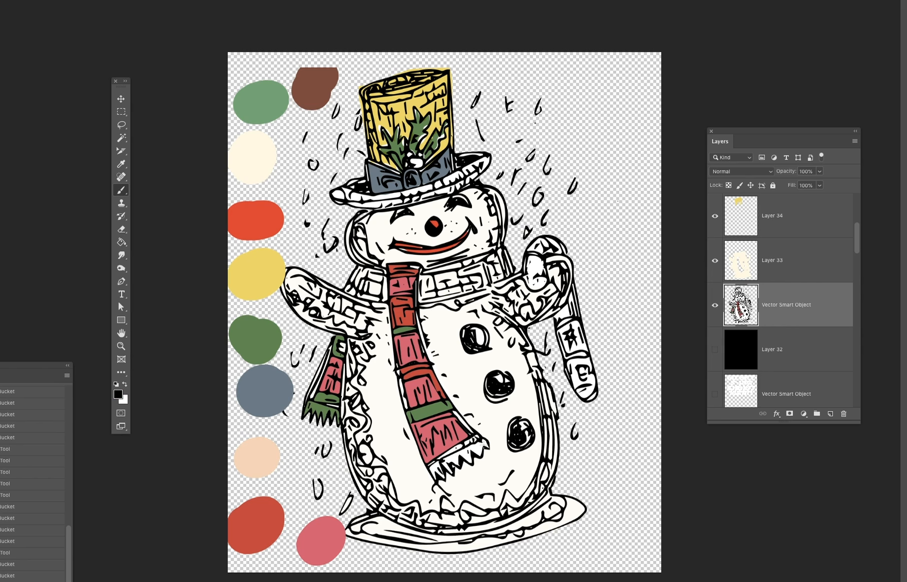
key(g)
alt+click(440, 402)
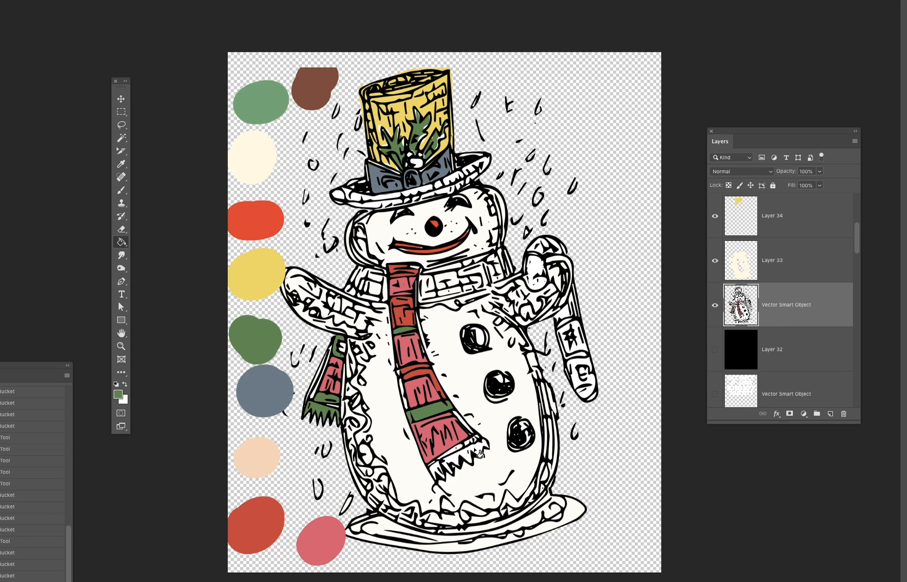
click(479, 466)
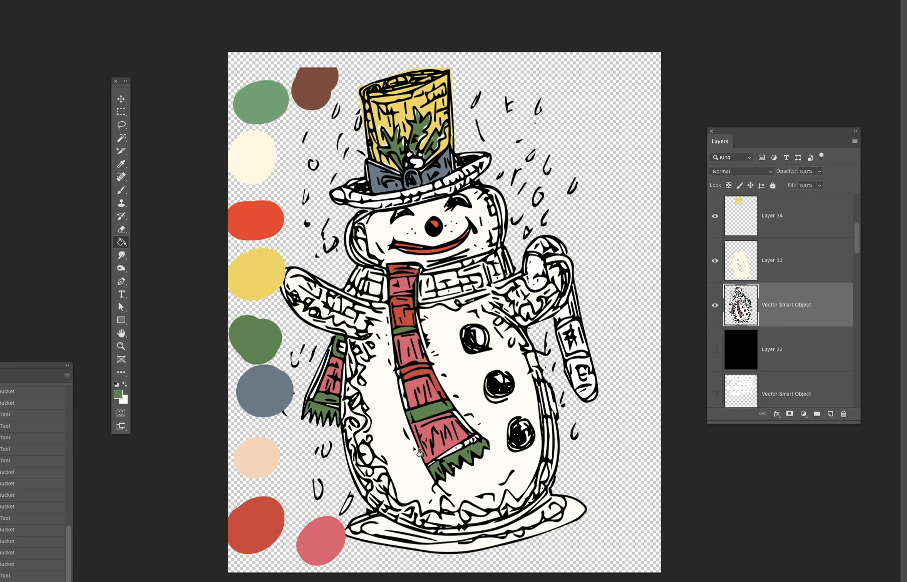
- Sample the bright red swatch and fill alternating stripes along the candy cane's shaft and hook
alt+click(278, 218)
click(581, 351)
click(540, 272)
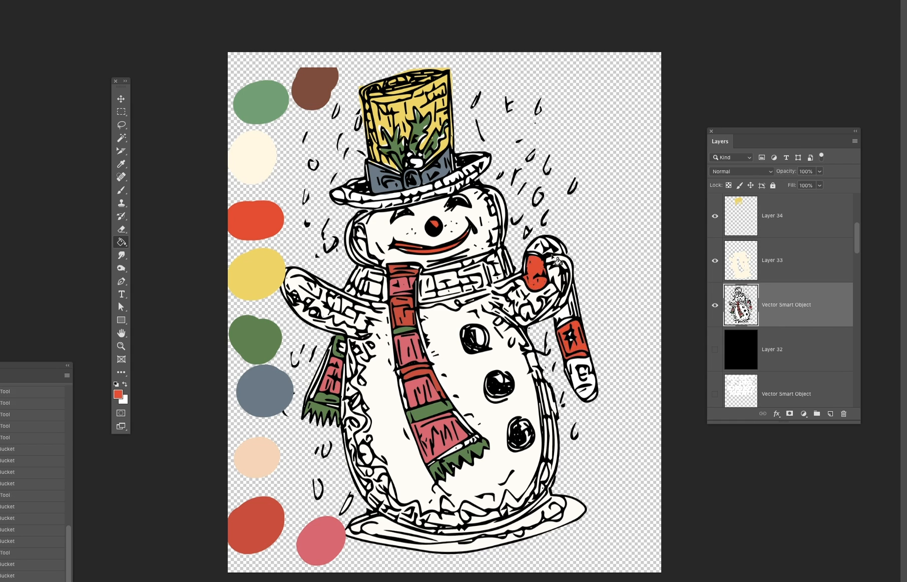
click(558, 246)
- Close the outline gap at the candy cane's lower tip with black, resample the bright red and fill the tip
key(b)
alt+click(590, 383)
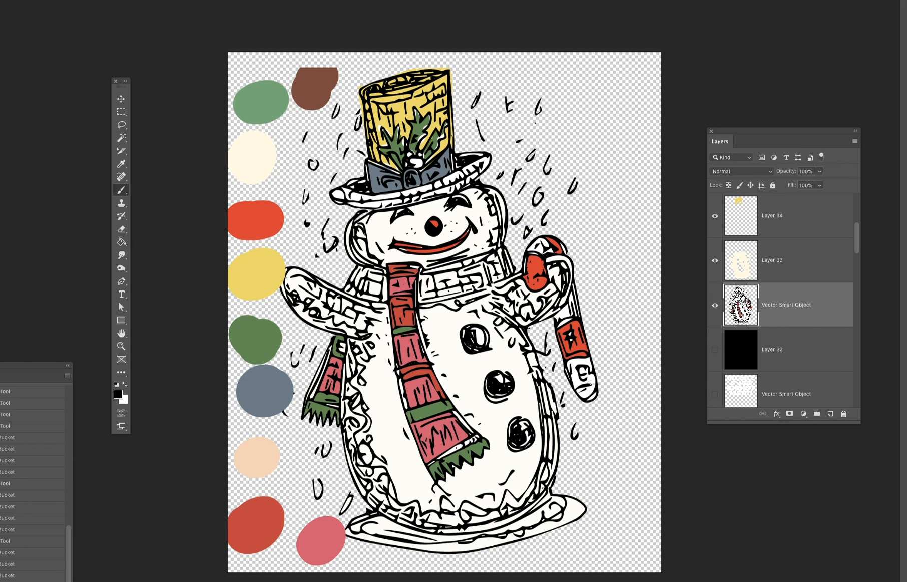
key(g)
alt+click(581, 346)
click(590, 396)
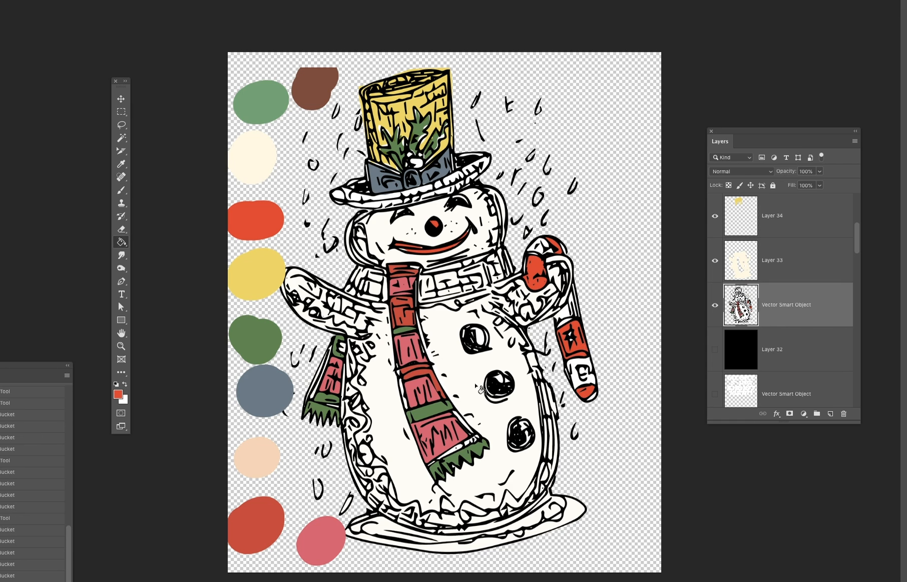
- Sample black from the line art and close the outline gaps around the blocks of the neck scarf
key(b)
alt+click(489, 284)
mouse_move(492, 286)
mouse_down()
mouse_move(494, 294)
mouse_move(496, 284)
mouse_up()
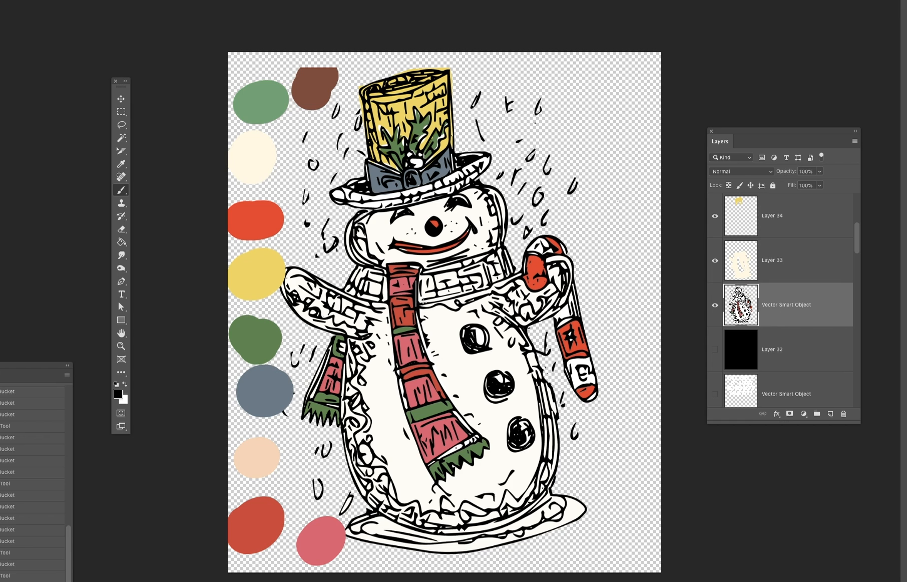
drag(416, 299, 418, 302)
drag(368, 265, 372, 275)
- Sample the scarf's pink and fill the neck scarf blocks on both sides of the hanging tail
key(g)
alt+click(416, 294)
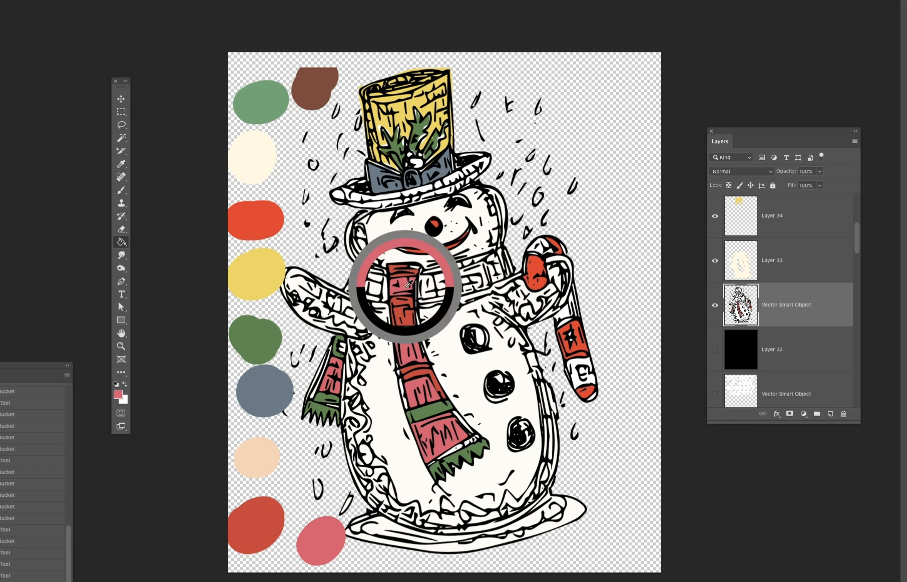
click(434, 289)
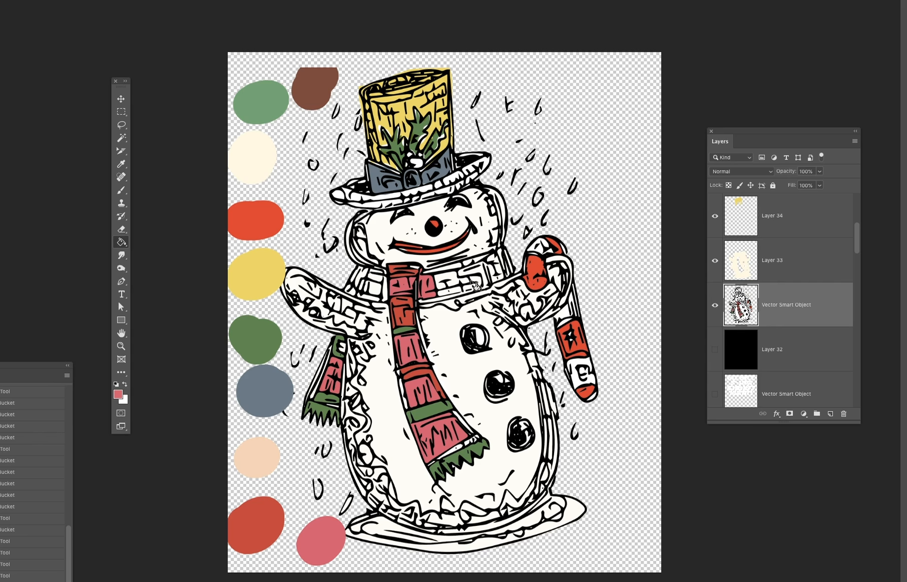
click(384, 285)
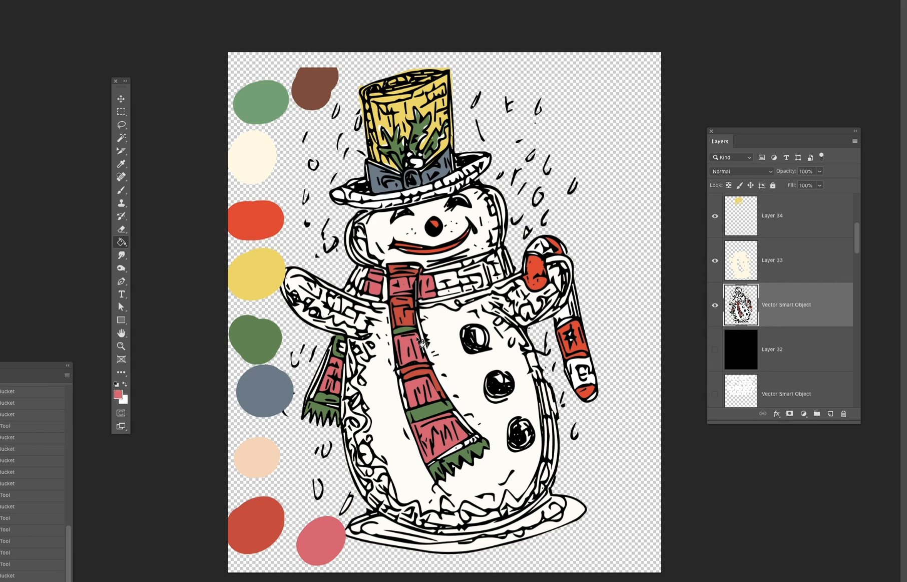
- Sample the scarf's dark green and fill the outer blocks at both ends of the neck scarf
alt+click(405, 329)
click(484, 278)
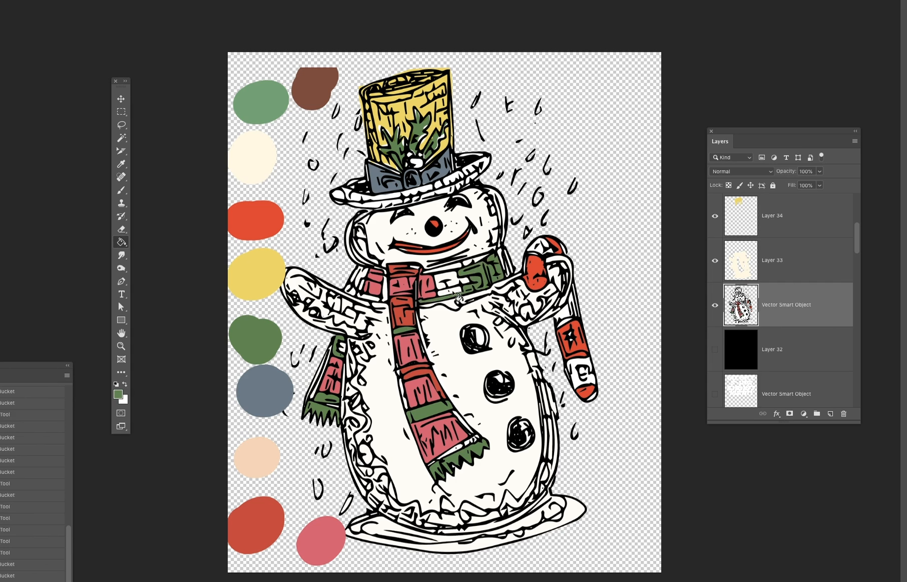
click(364, 281)
- Sample the scarf's dark red and fill the remaining white blocks between the neck scarf's pink and green sections
alt+click(412, 323)
click(447, 282)
click(448, 295)
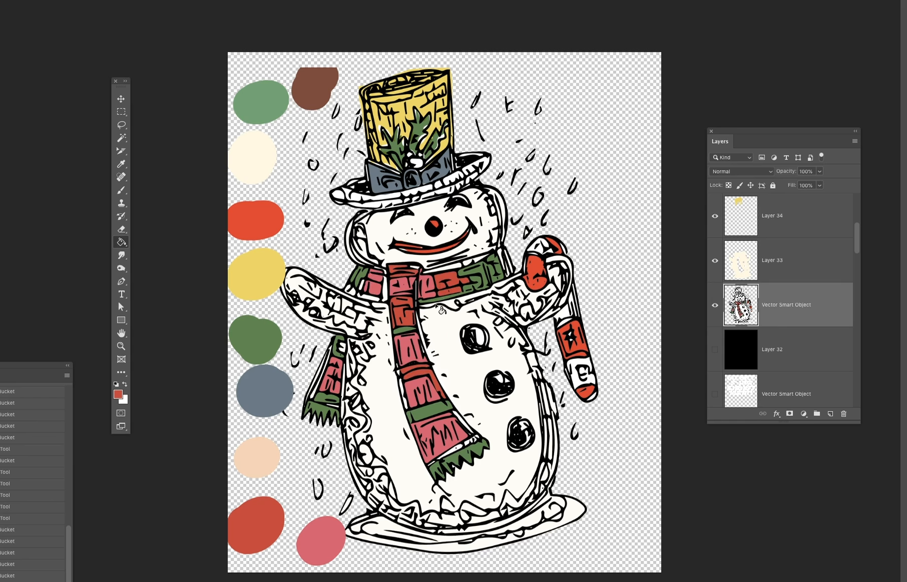
click(390, 299)
click(456, 271)
- Resample the dark green, fill the small leftover gaps in the neck scarf and rear tail, and undo the stray fill on the outlines
alt+click(481, 264)
click(479, 263)
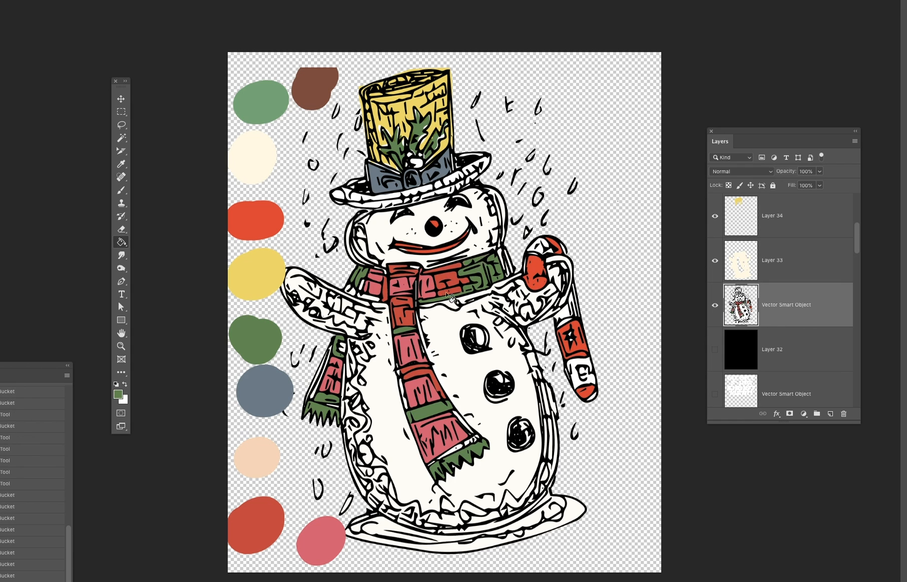
click(350, 352)
click(418, 276)
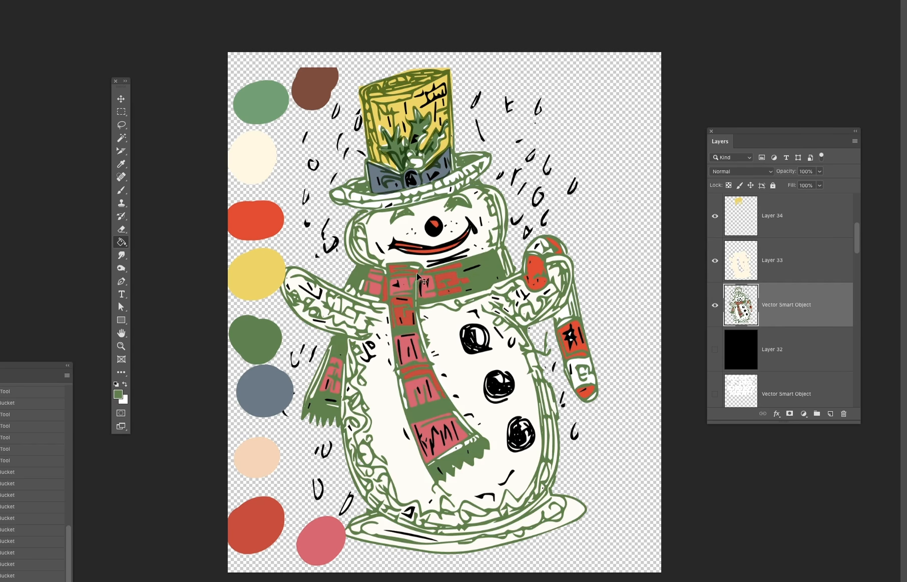
key(ctrl+z)
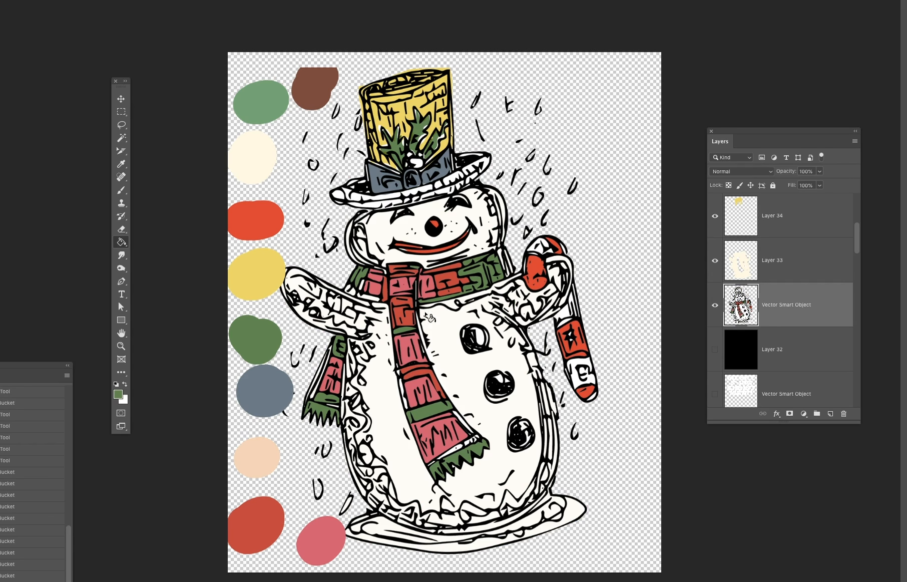
- Fill the slivers at the neck scarf's end beside the candy cane arm with the scarf's dark red and pink
alt+click(397, 264)
click(504, 258)
click(513, 279)
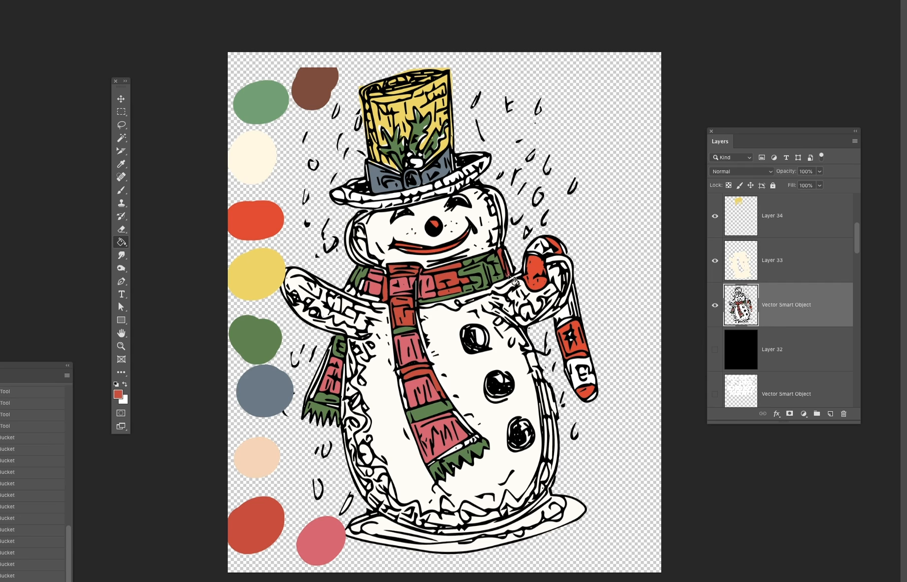
alt+click(434, 284)
click(512, 266)
- Paint the hat brim on Layer 34 with the yellow swatch colour and colour the holly berries with the dark red swatch
click(756, 210)
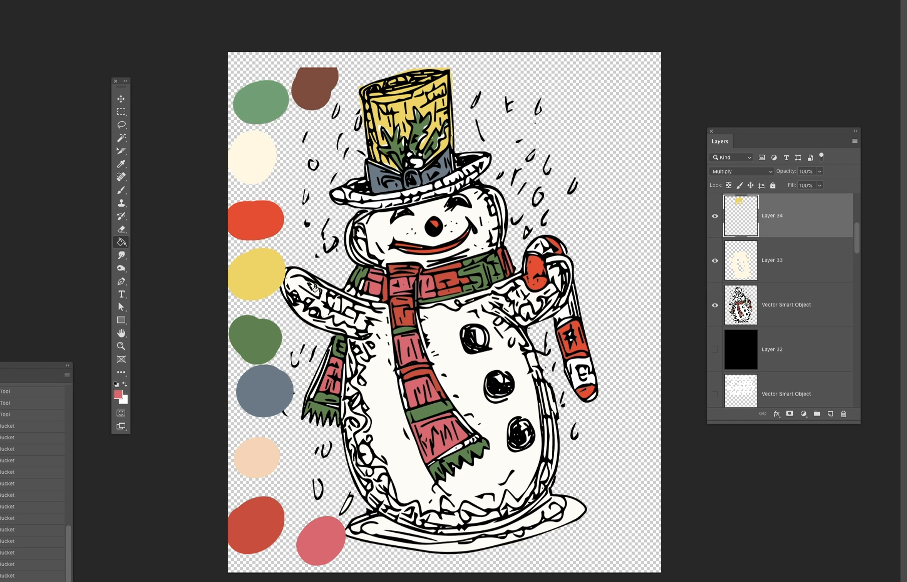
key(i)
click(271, 274)
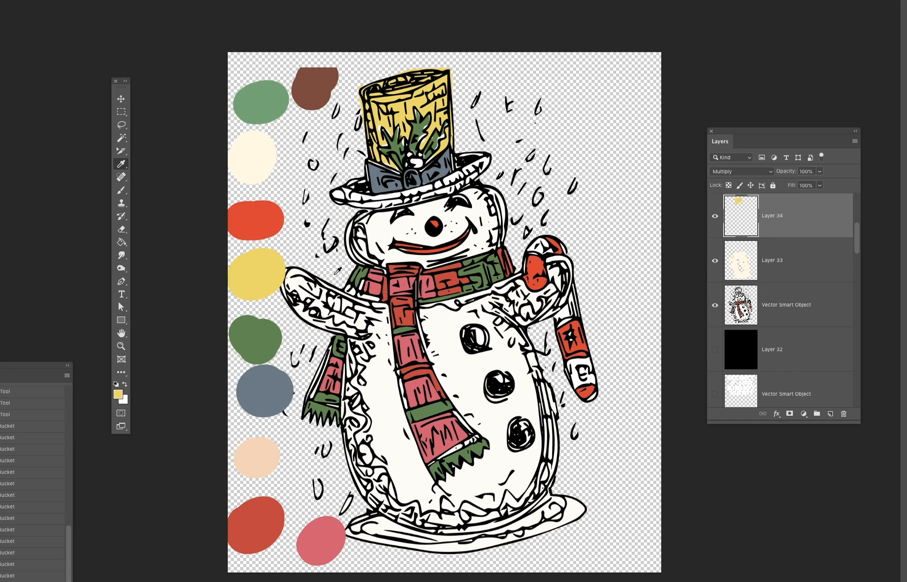
key(b)
mouse_move(337, 193)
mouse_down()
mouse_move(370, 201)
mouse_move(408, 193)
mouse_up()
mouse_move(480, 163)
mouse_down()
mouse_move(410, 199)
mouse_move(381, 205)
mouse_move(349, 194)
mouse_up()
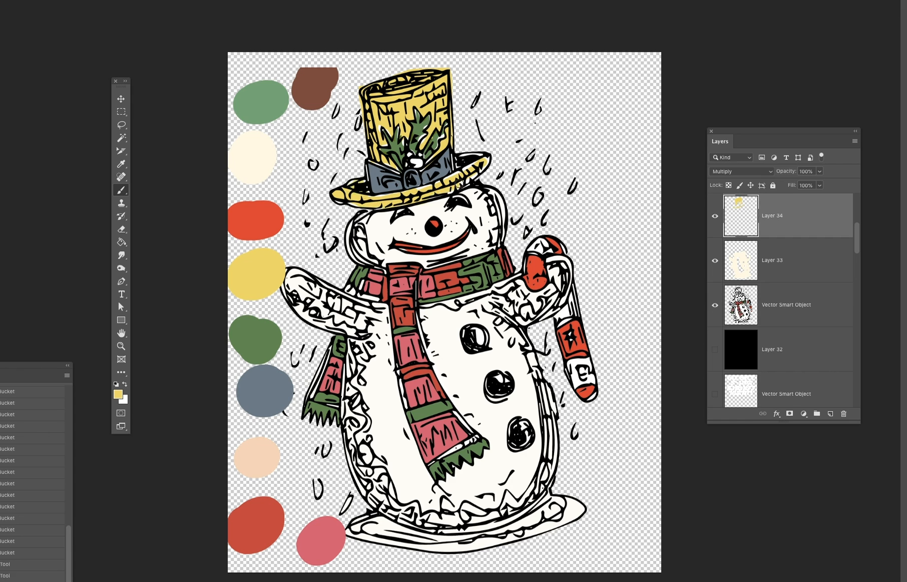
drag(469, 176, 474, 175)
alt+click(257, 524)
- Add a layer above Layer 32, lasso a curved shadow on the ground beneath the snowman, fill it with black and deselect
click(791, 348)
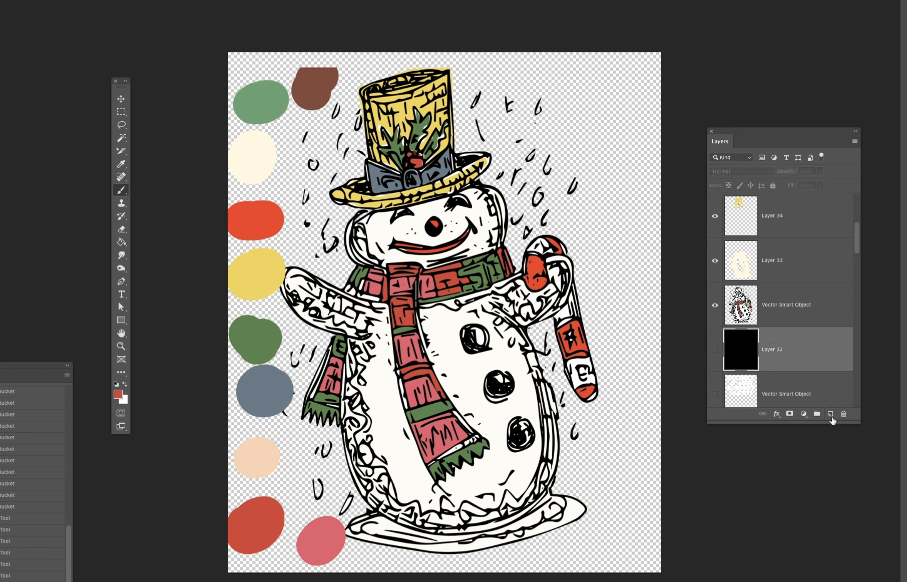
click(830, 414)
key(l)
mouse_move(378, 513)
mouse_down()
mouse_move(361, 522)
mouse_move(369, 535)
mouse_move(441, 549)
mouse_move(555, 523)
mouse_move(569, 505)
mouse_move(557, 495)
mouse_move(509, 523)
mouse_move(458, 534)
mouse_move(378, 515)
mouse_up()
key(alt+BackSpace)
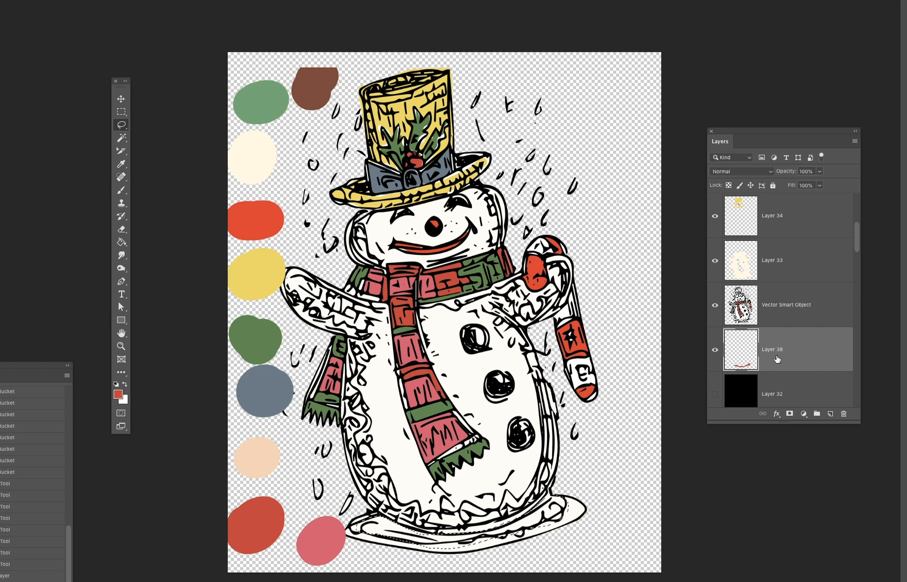
click(116, 384)
key(alt+BackSpace)
key(ctrl+d)
- Move the shadow layer above the snowman line art and set its Fill to 54%
drag(745, 364, 716, 303)
click(819, 185)
drag(808, 199, 799, 197)
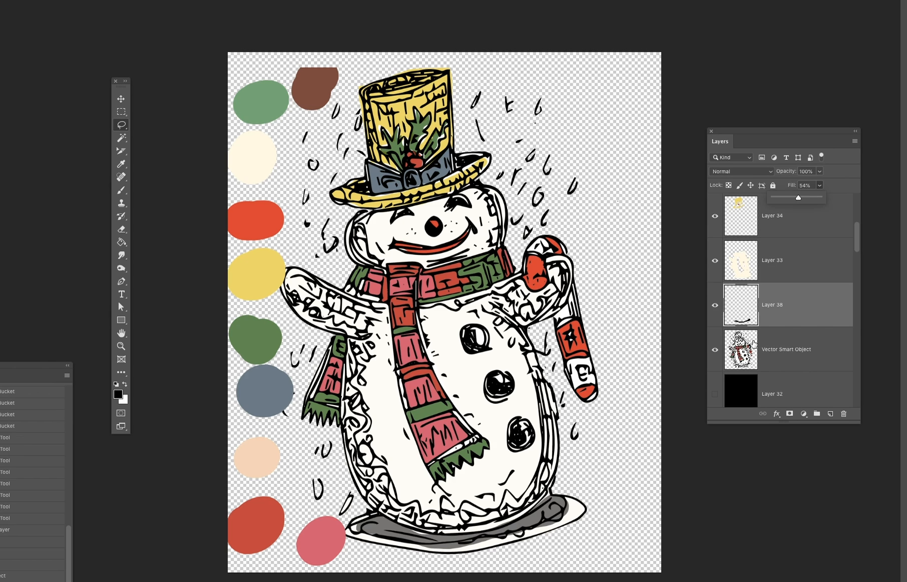
- Hide Layer 31, which holds the colour swatches
key(z)
drag(467, 384, 456, 385)
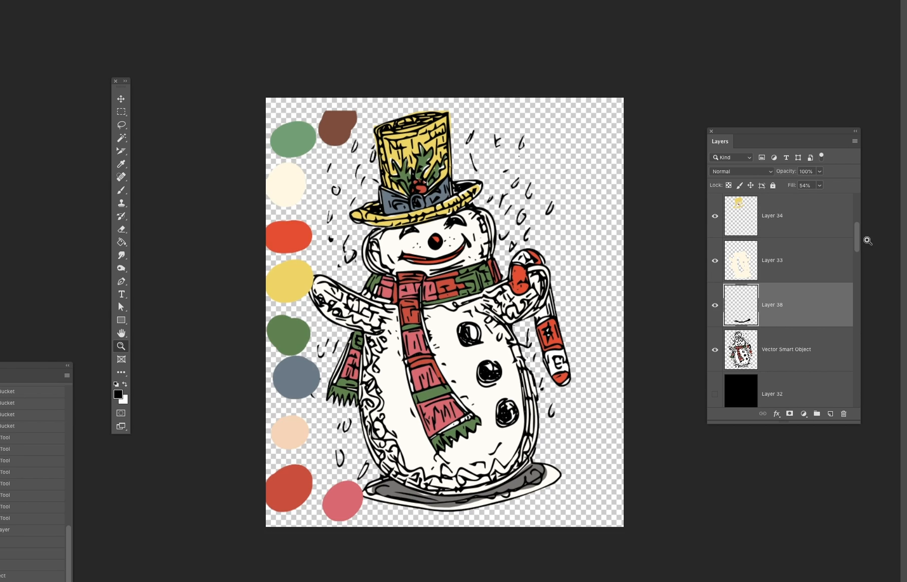
drag(858, 245, 859, 218)
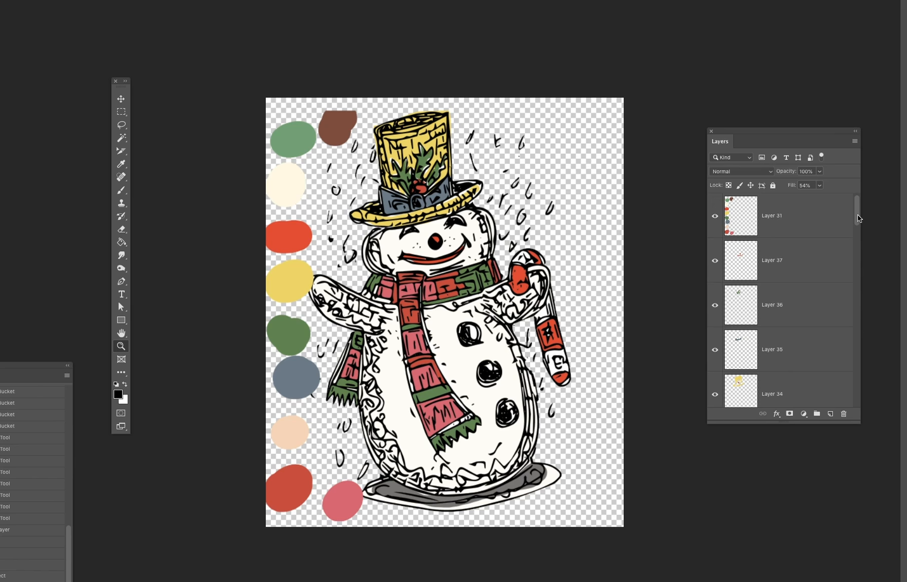
click(711, 225)
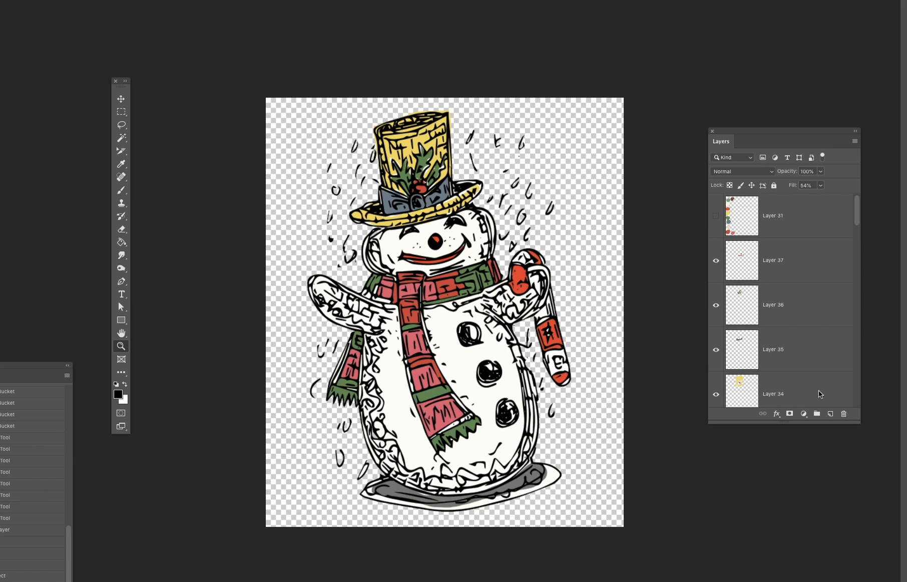
- Add a layer above Layer 37, sample the body's off-white and lasso the textured areas along the snowman's body edge and raised arm
click(812, 260)
click(831, 414)
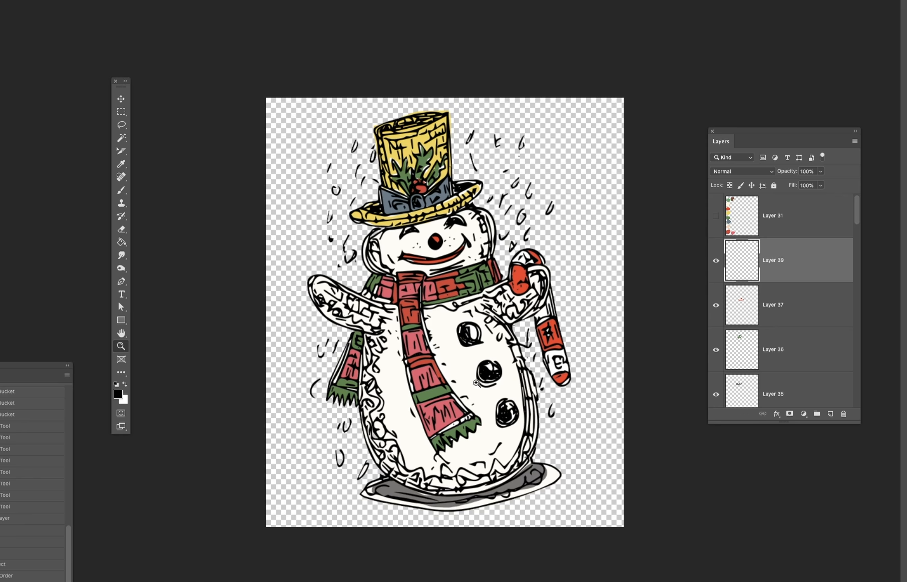
key(i)
click(395, 384)
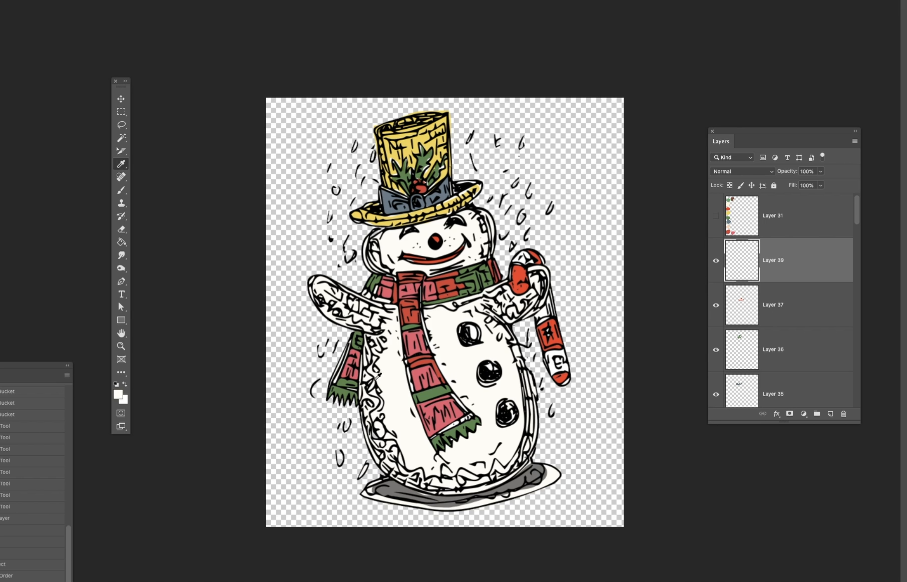
key(l)
mouse_move(366, 334)
mouse_down()
mouse_move(389, 331)
mouse_move(395, 401)
mouse_move(428, 469)
mouse_move(417, 476)
mouse_move(391, 473)
mouse_move(368, 449)
mouse_move(366, 334)
mouse_up()
mouse_move(325, 283)
mouse_down()
mouse_move(318, 280)
mouse_move(330, 305)
mouse_up()
mouse_move(374, 343)
mouse_down()
mouse_move(366, 388)
mouse_move(377, 443)
mouse_move(390, 438)
mouse_move(382, 342)
mouse_up()
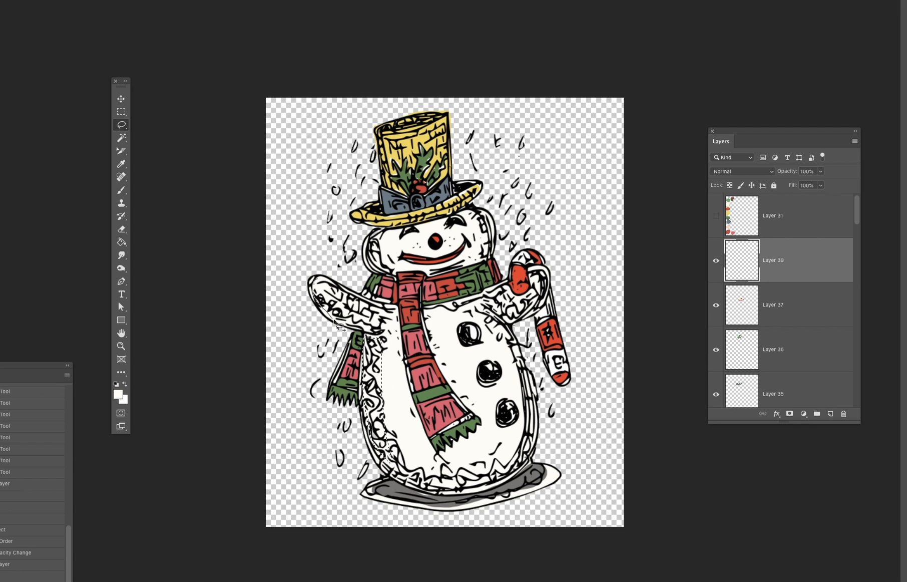
drag(329, 289, 318, 280)
mouse_move(380, 228)
mouse_down()
mouse_move(369, 259)
mouse_move(380, 275)
mouse_up()
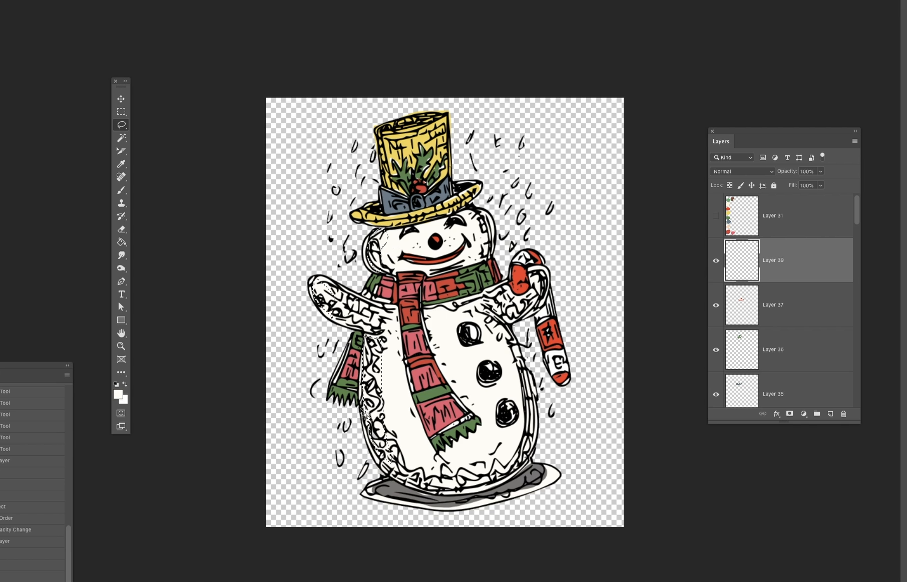
- Place two colour sampler points on the snowman's off-white belly beside the hanging scarf
key(i)
click(408, 408)
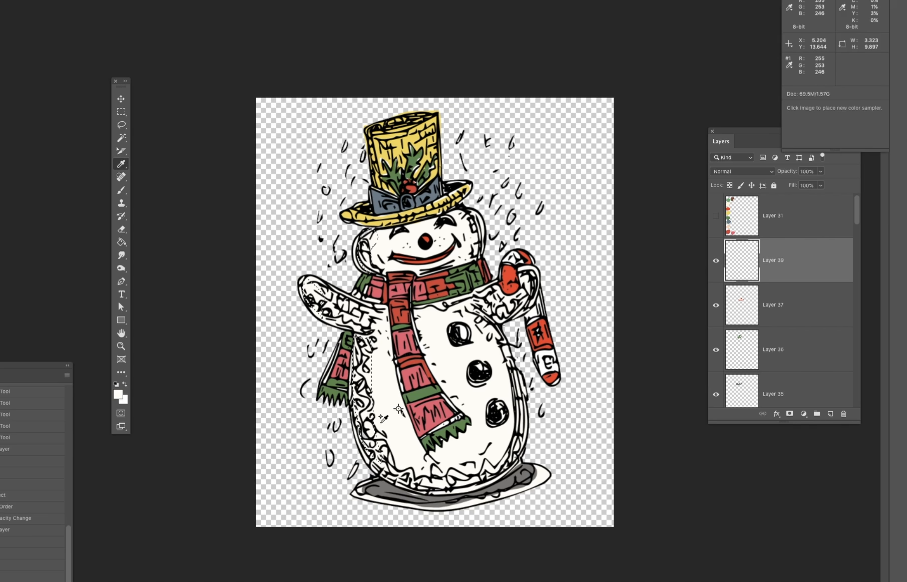
click(392, 417)
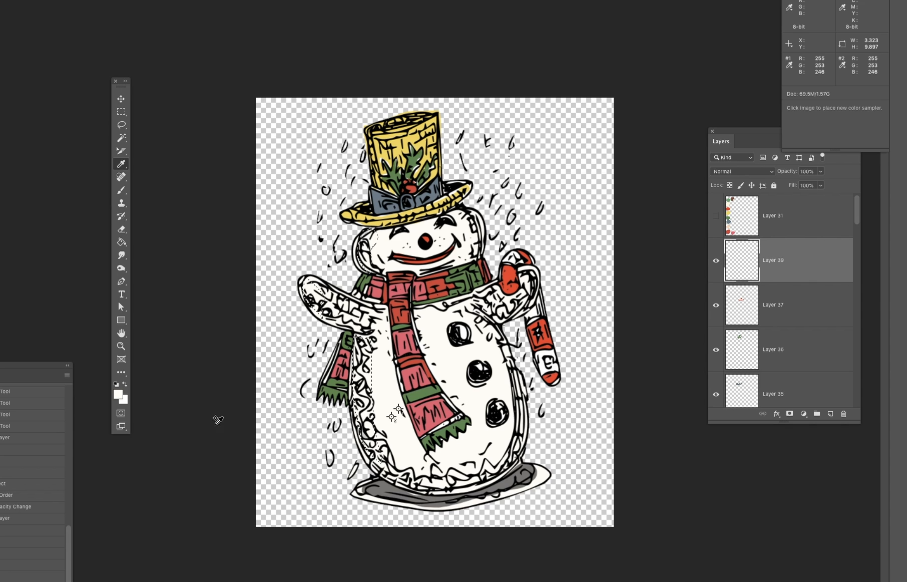
- Fill the lassoed areas with off-white on a new layer above Layer 39, set its blend mode to Multiply and reload its selection
click(830, 415)
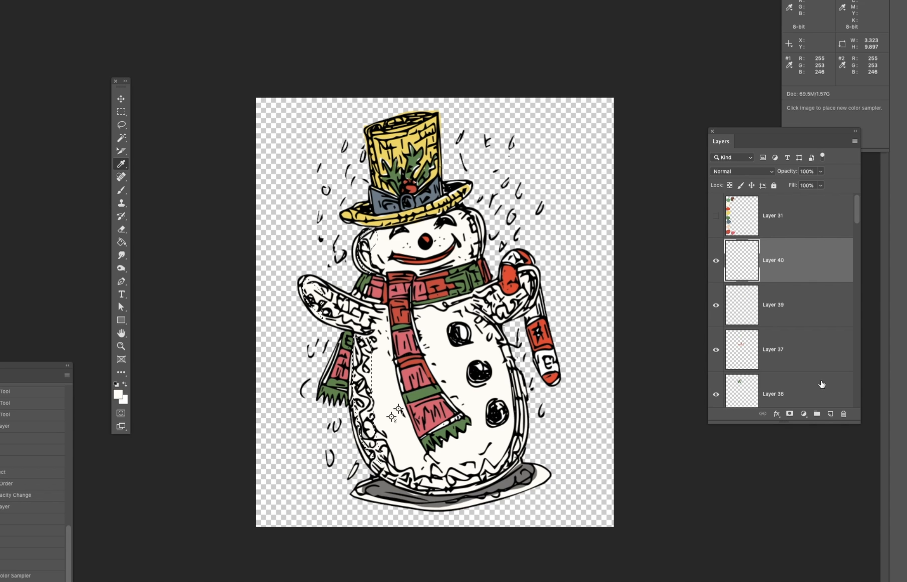
click(121, 111)
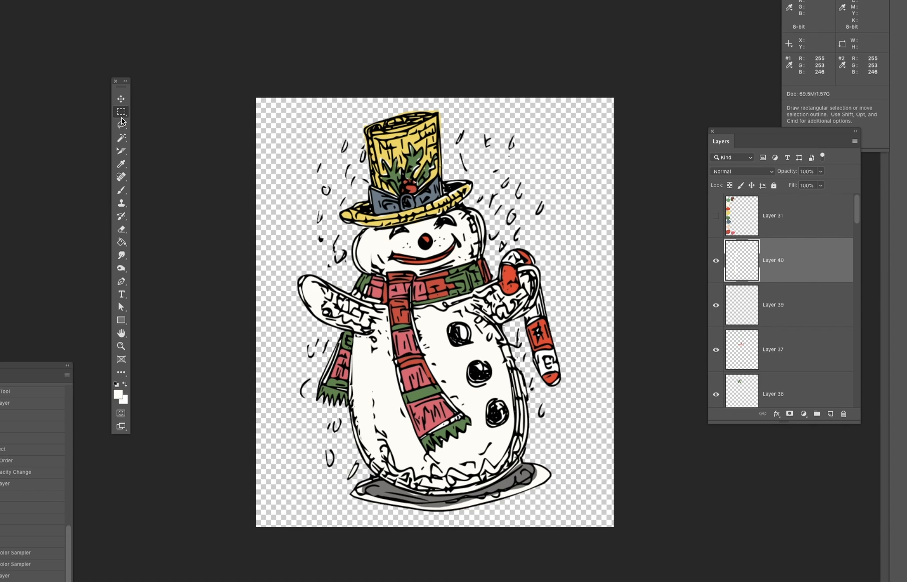
click(750, 175)
click(752, 198)
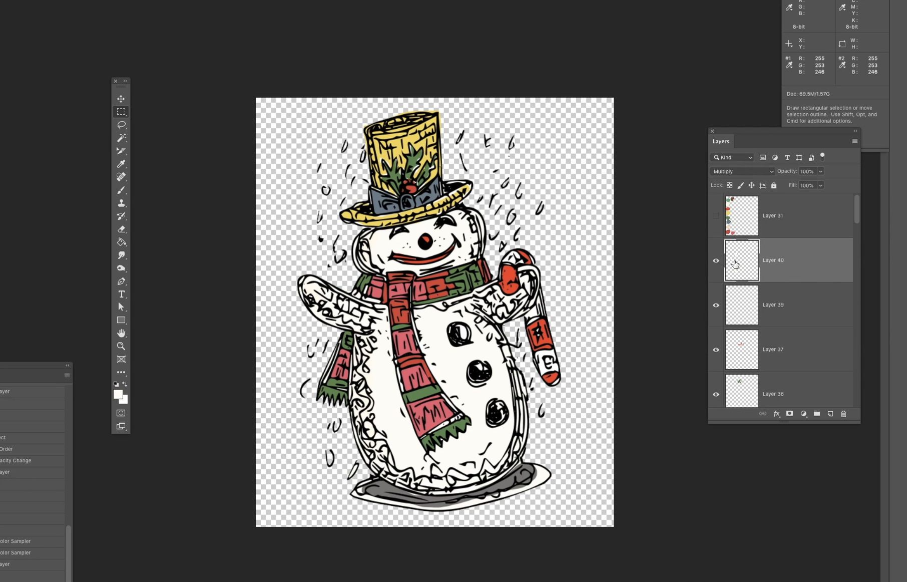
click(716, 261)
click(721, 280)
super+click(739, 274)
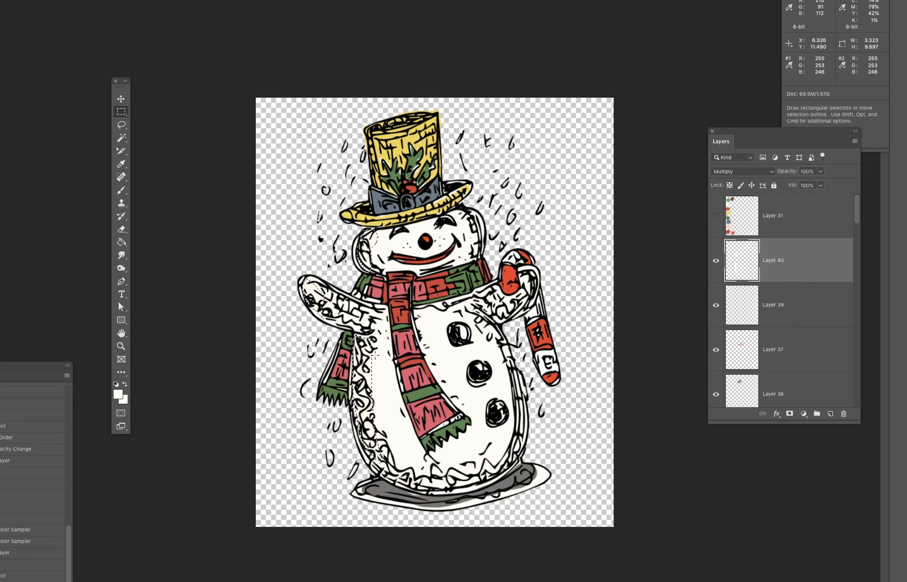
- Set Layer 40's blend mode back to Normal and delete the layer
key(i)
click(729, 171)
click(734, 143)
drag(779, 265, 844, 413)
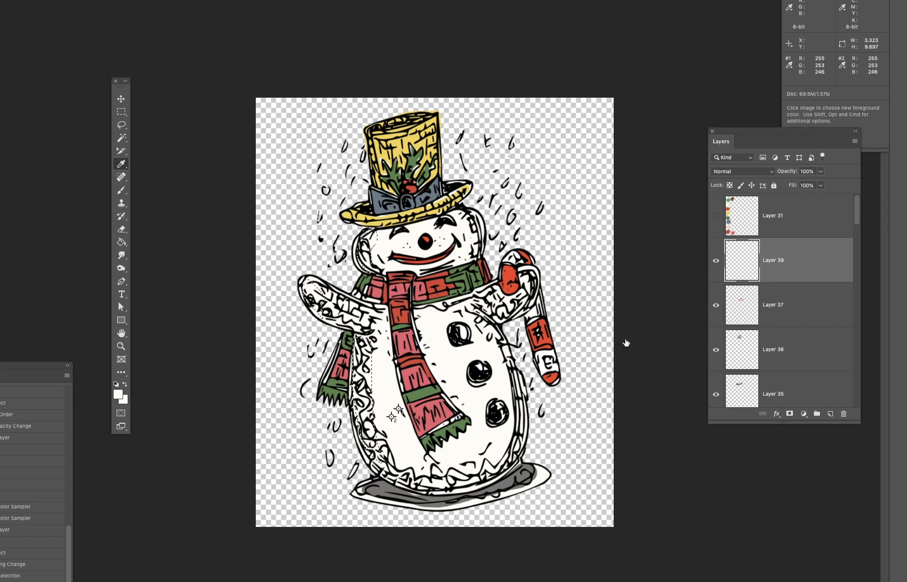
- Reselect Layer 39 and add a new empty layer above it
key(v)
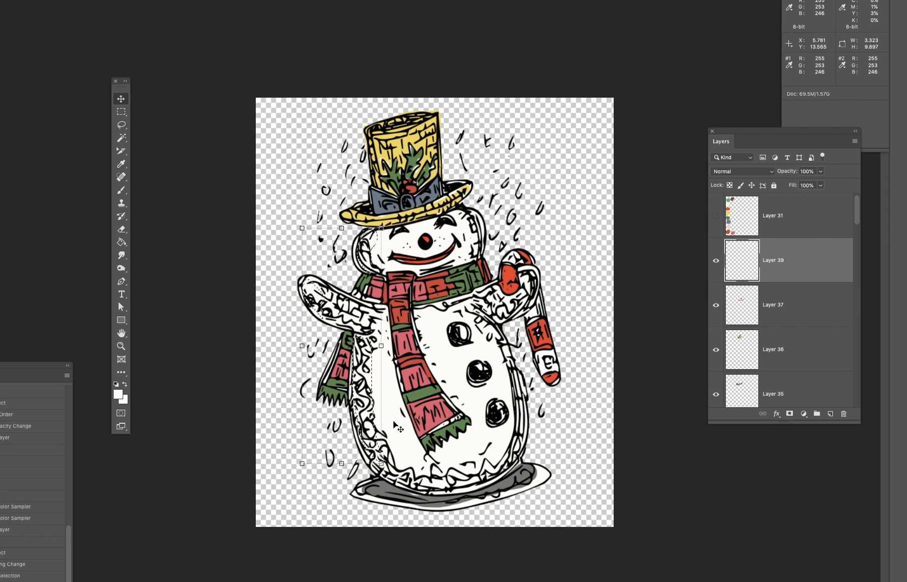
click(245, 266)
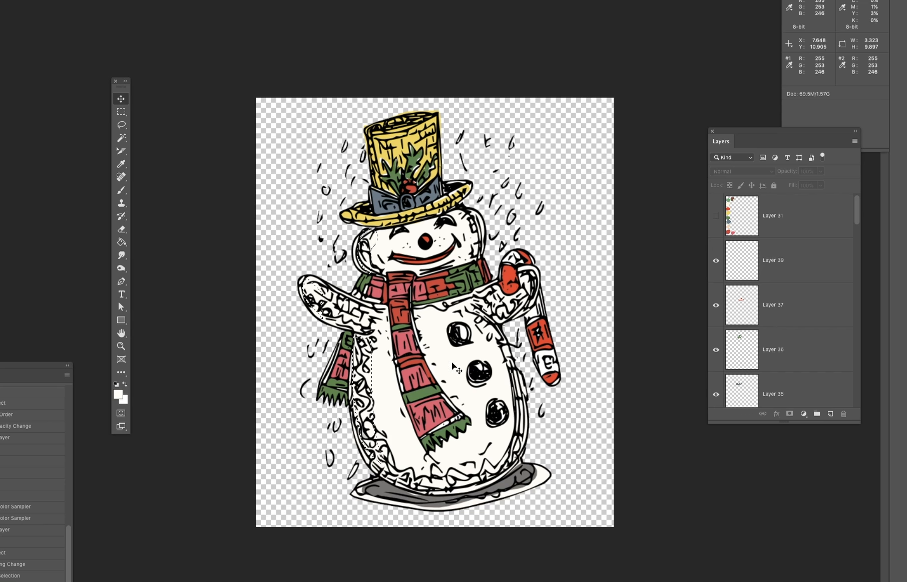
click(754, 269)
click(829, 415)
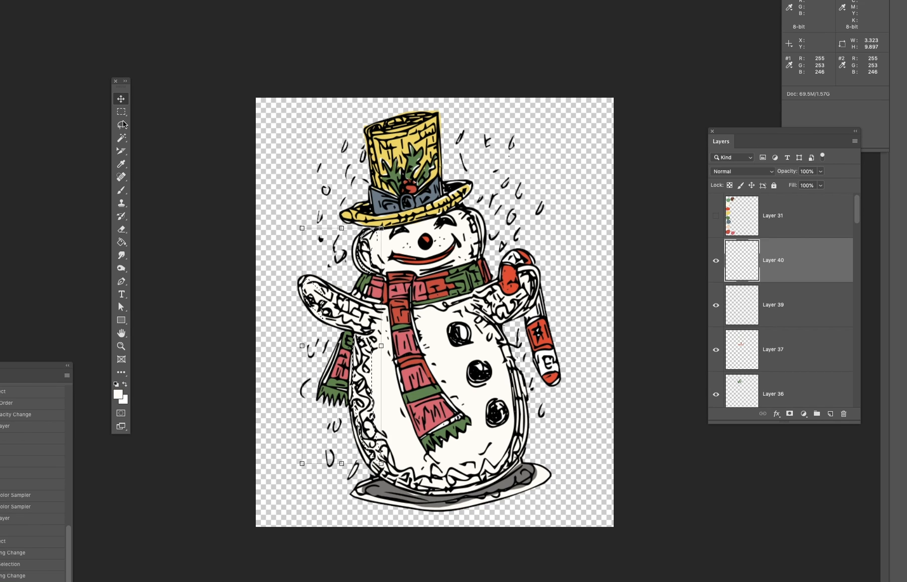
- Lasso the snowman's outlined belly edge beside the hanging scarf on Layer 40, fill it with sampled off-white and deselect
key(l)
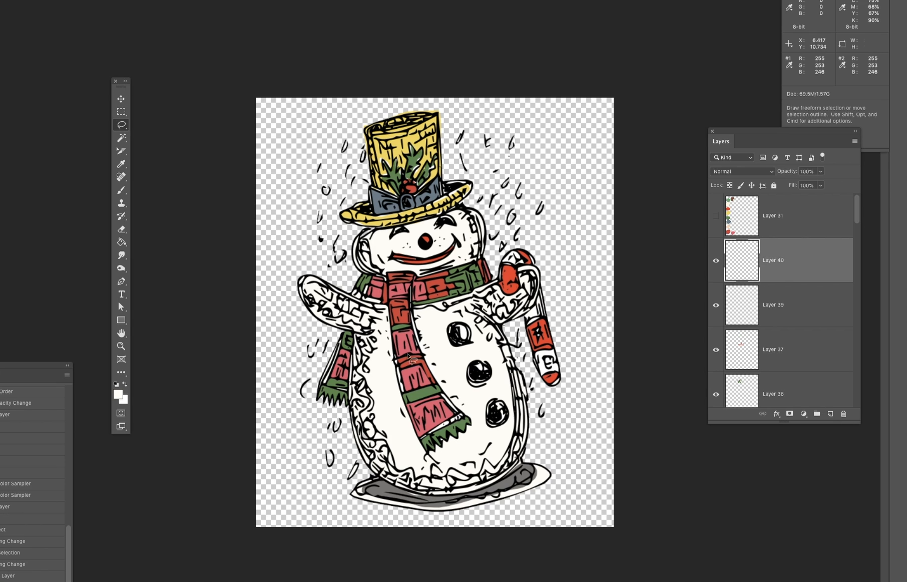
mouse_move(358, 337)
mouse_down()
mouse_move(389, 342)
mouse_move(399, 465)
mouse_move(355, 439)
mouse_move(357, 337)
mouse_up()
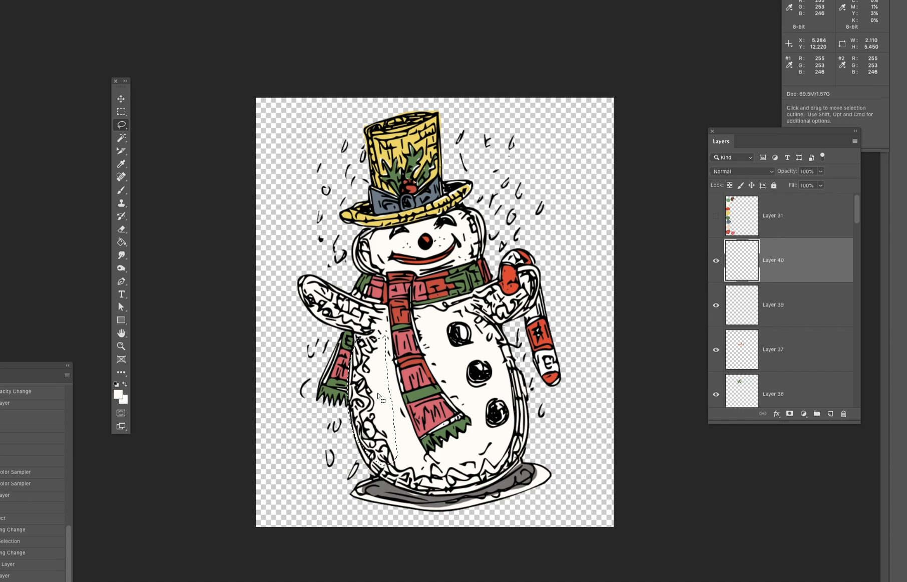
key(i)
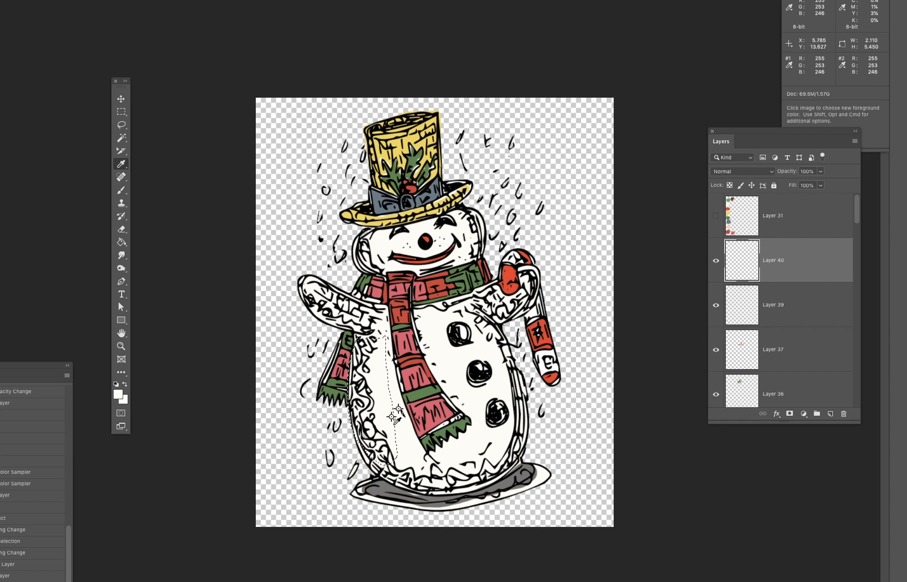
key(v)
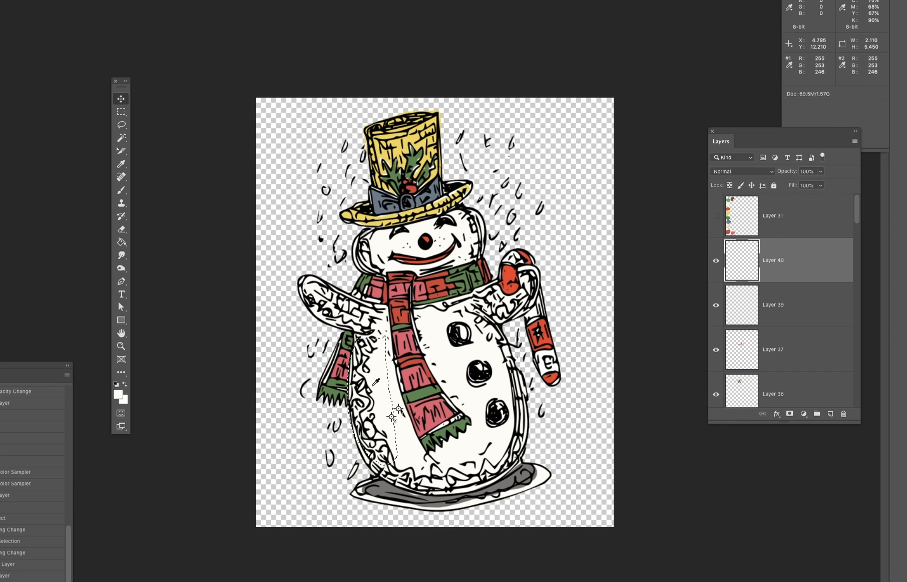
key(i)
click(376, 381)
click(378, 382)
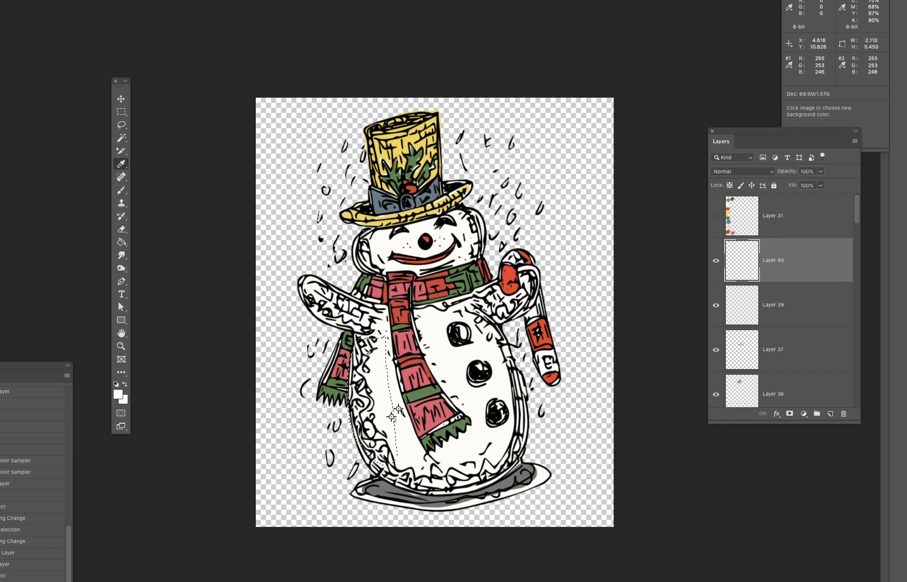
key(alt+BackSpace)
key(super+d)
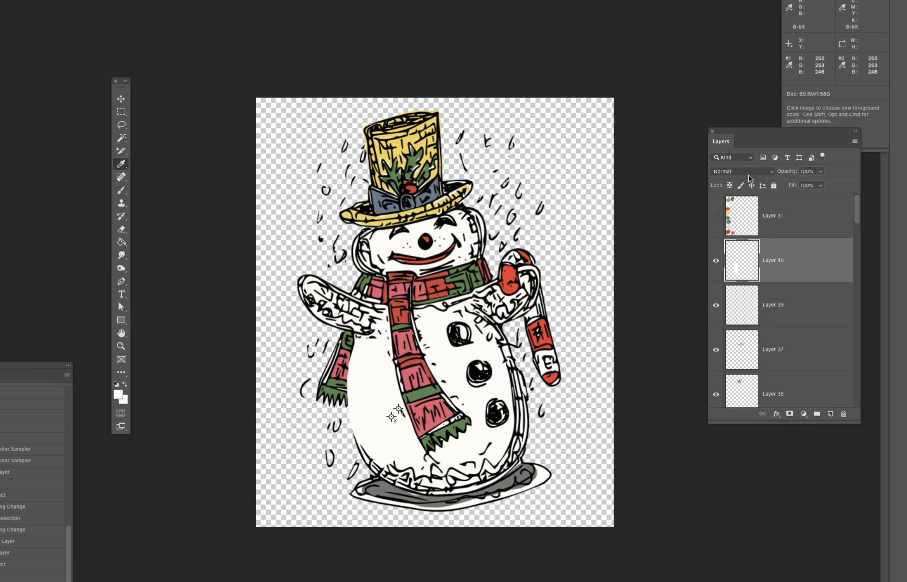
click(746, 180)
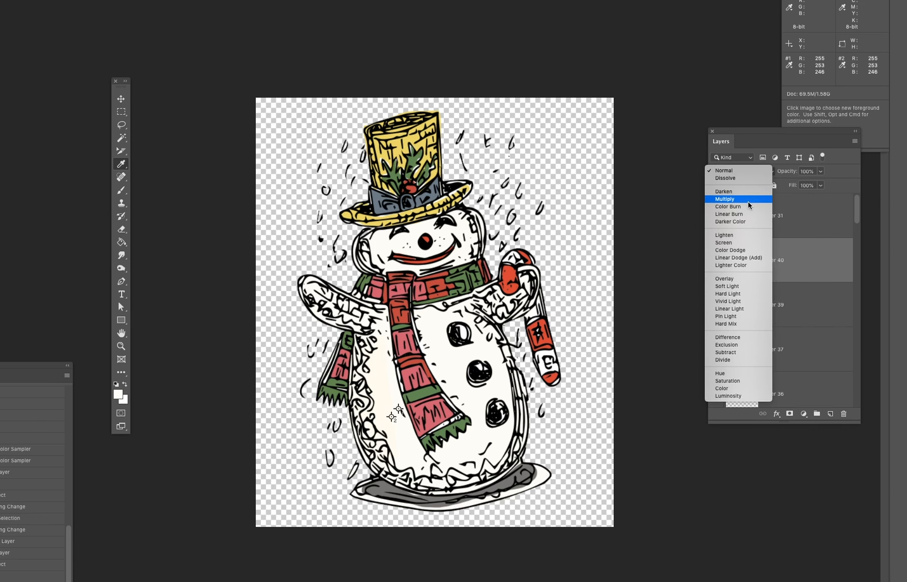
click(657, 229)
key(d)
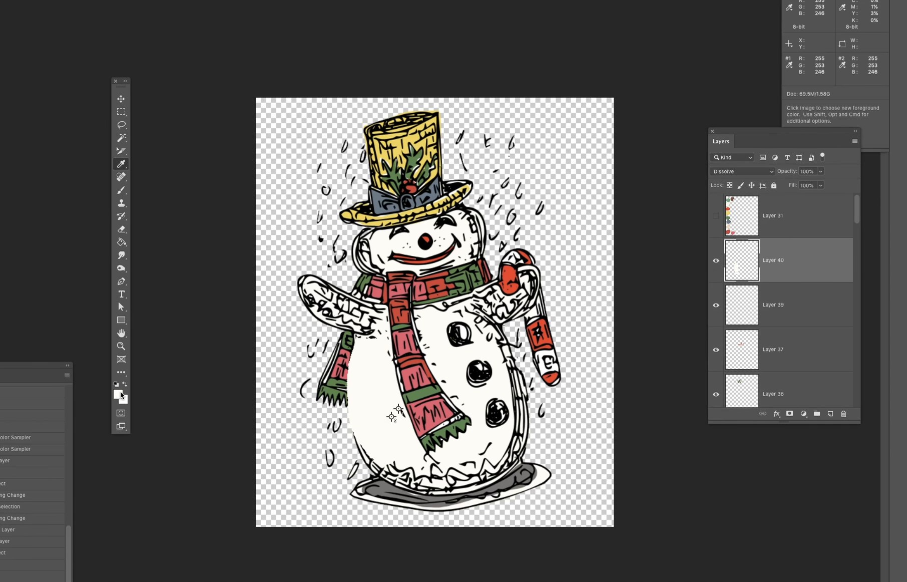
- Choose a light tan foreground colour (H 47, S 25, B 94) and refill the belly shading shape on Layer 40 with it
click(119, 393)
drag(568, 474, 589, 479)
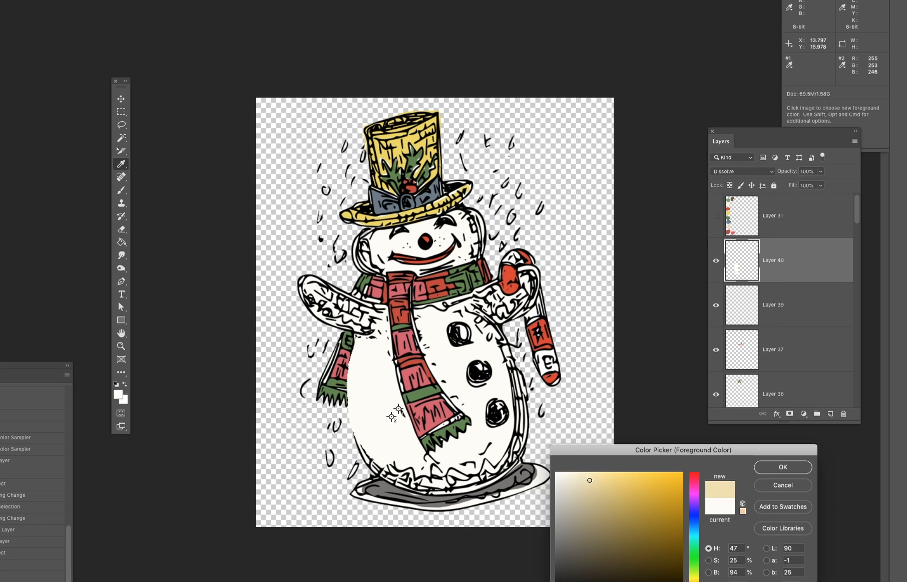
click(774, 466)
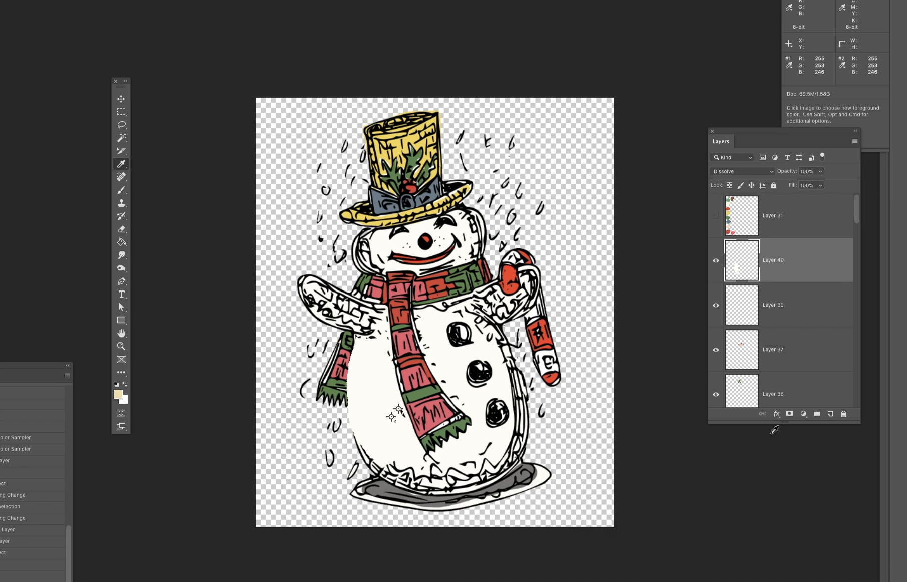
super+click(744, 263)
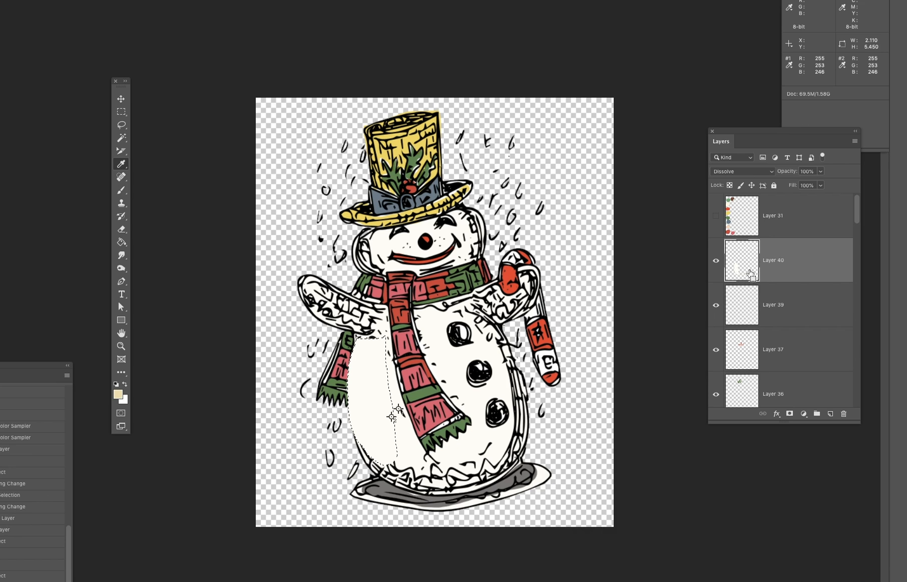
key(alt+BackSpace)
key(super+d)
- Set Layer 40's blend mode to Multiply and its fill to 47%
click(737, 169)
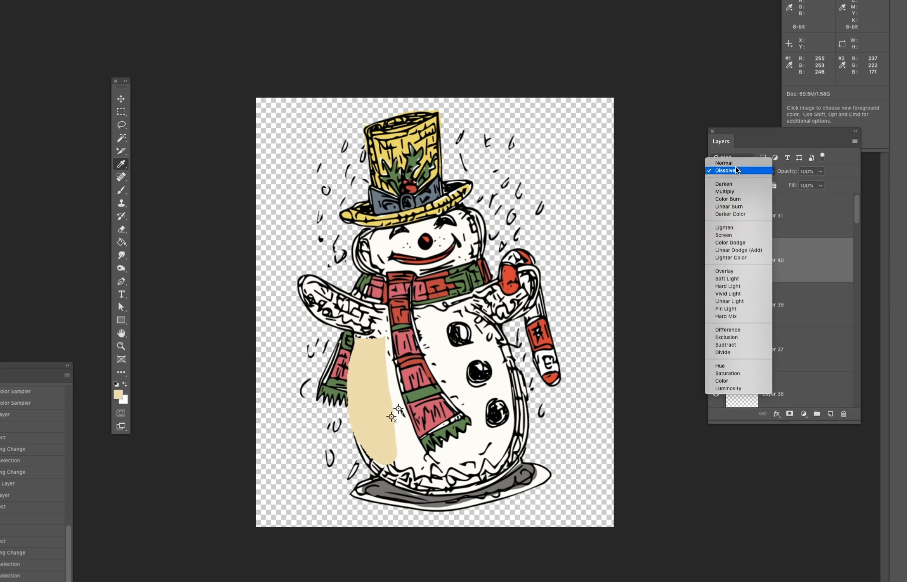
click(738, 194)
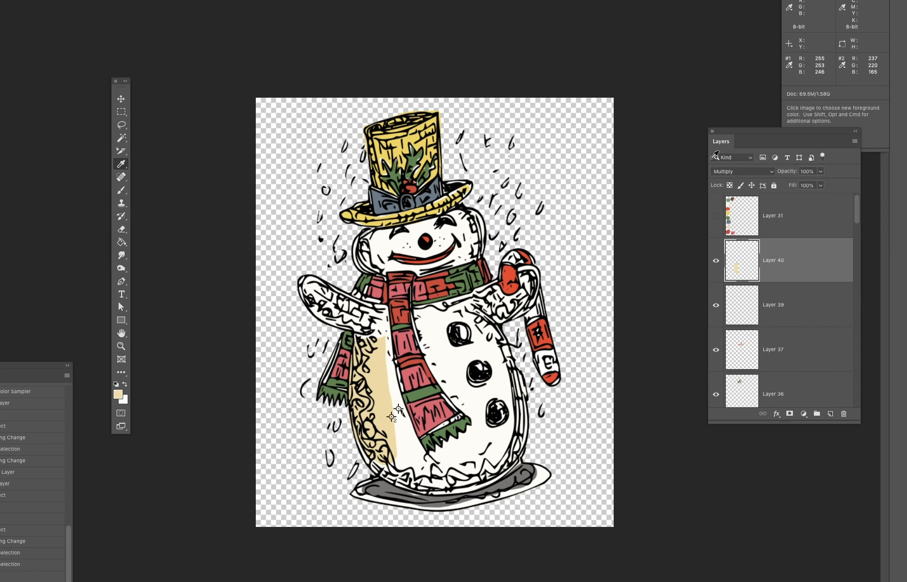
click(821, 186)
drag(808, 198, 796, 199)
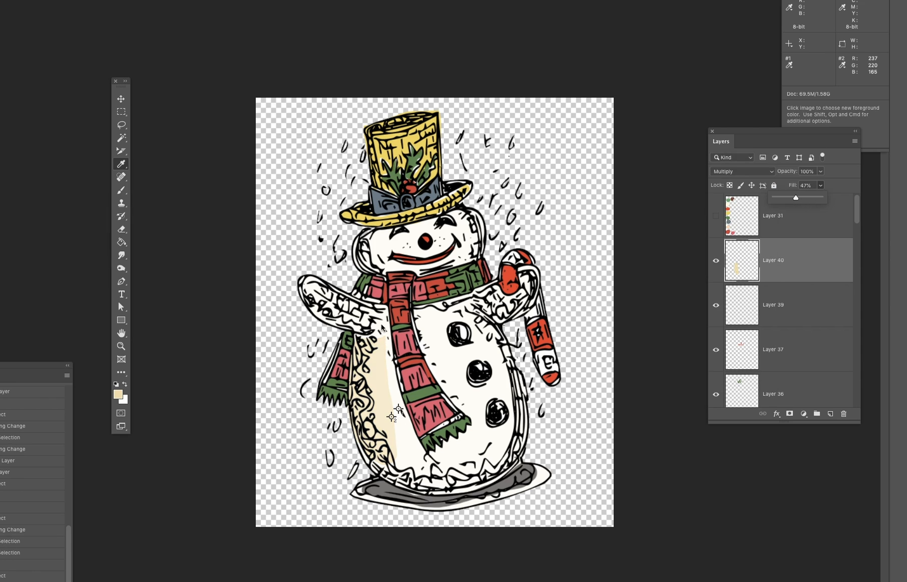
- Brush tan shading on Layer 40 onto the snowman's upper belly, both sides of the head, lower belly edge and candy-cane arm
key(b)
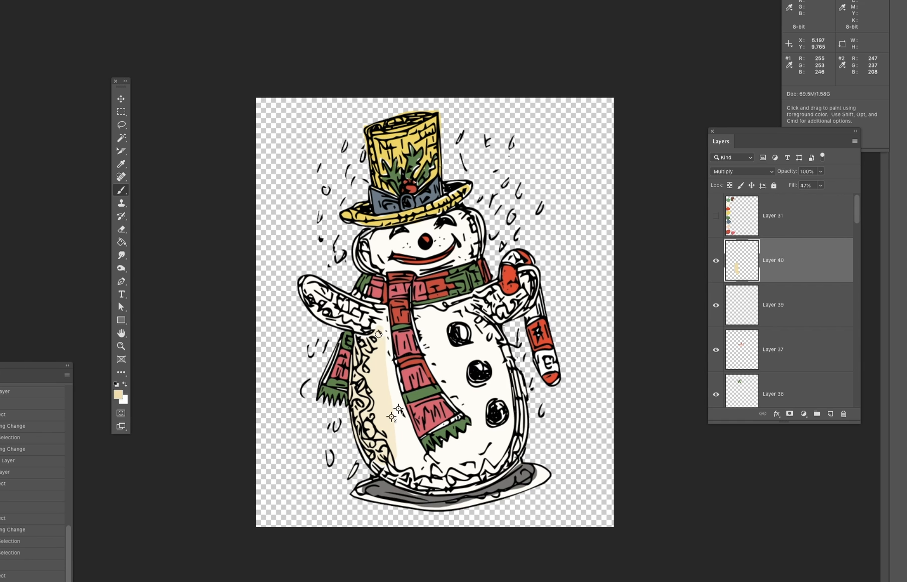
drag(374, 334, 366, 340)
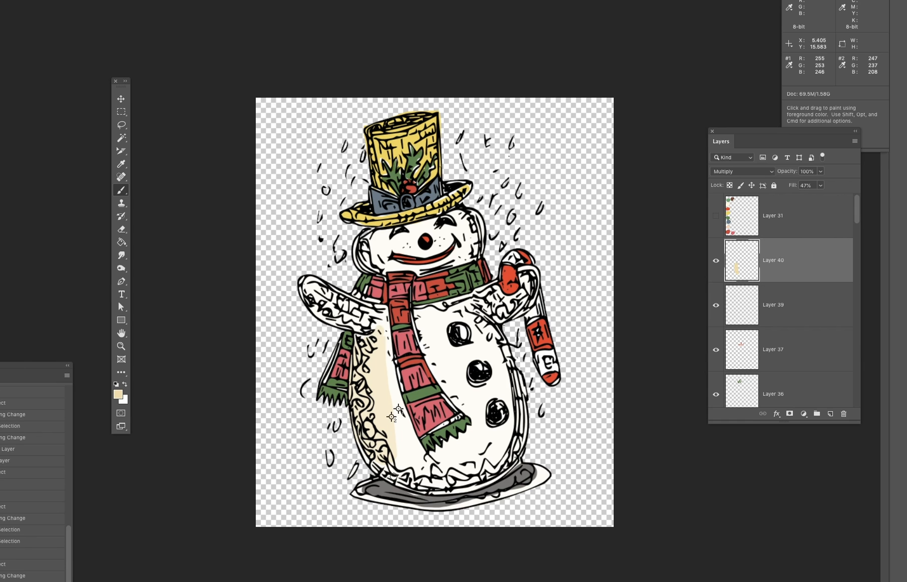
drag(472, 304, 485, 320)
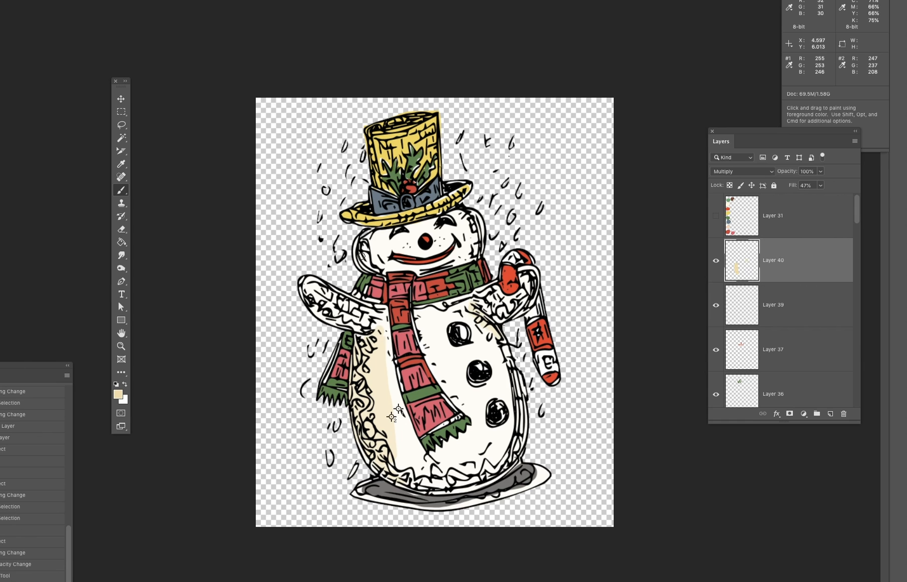
drag(369, 234, 371, 231)
drag(463, 218, 454, 214)
drag(393, 472, 405, 481)
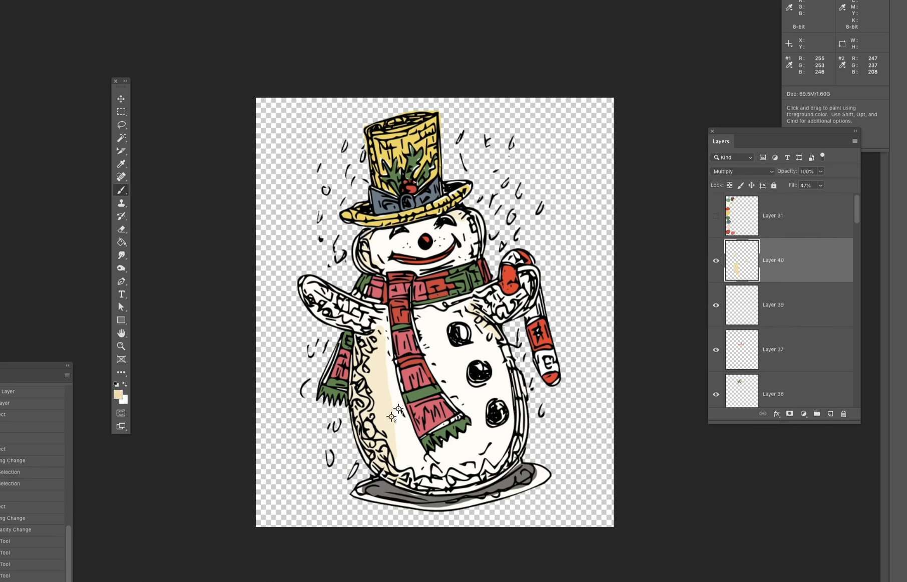
mouse_move(397, 471)
mouse_down()
mouse_move(407, 478)
mouse_move(398, 465)
mouse_up()
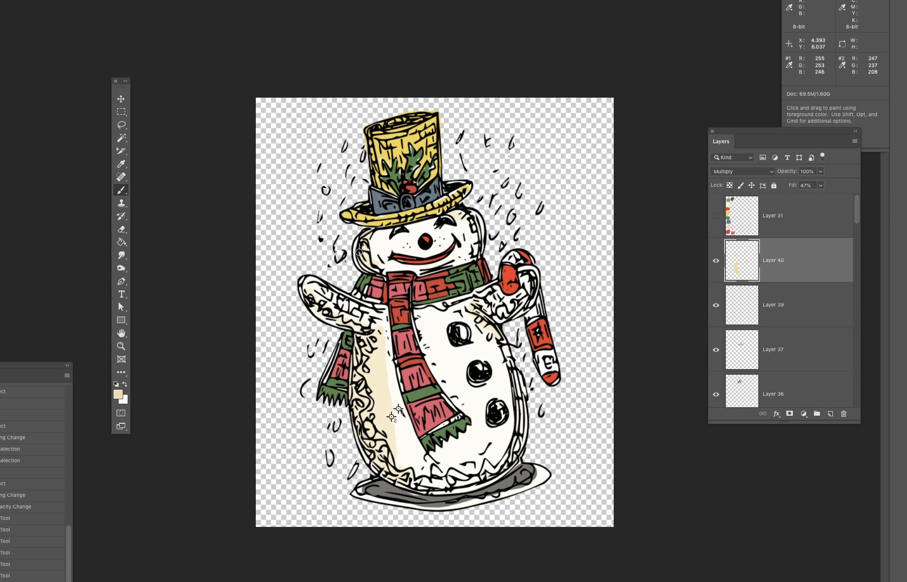
drag(382, 270, 380, 268)
drag(501, 319, 514, 311)
drag(528, 274, 525, 294)
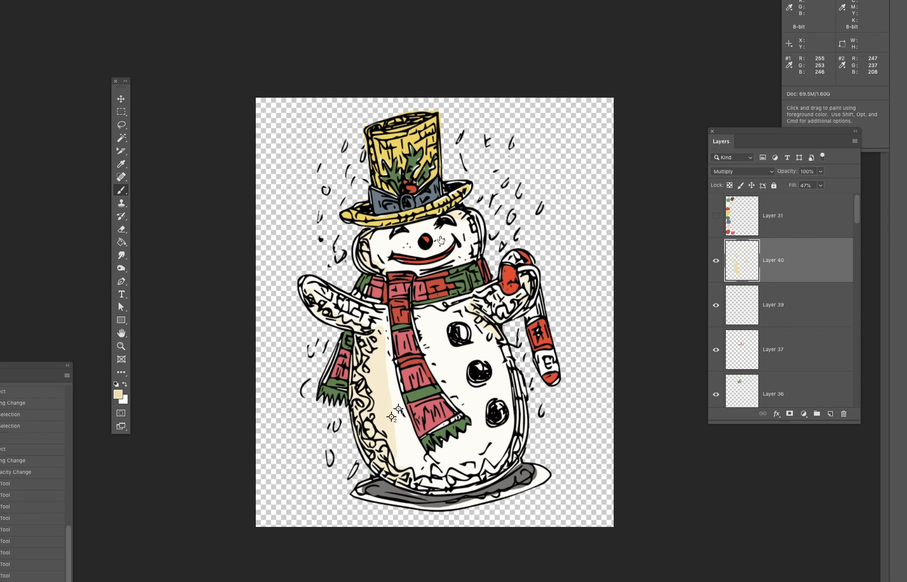
- Add a layer above Layer 40, lasso the shaded side of the hat's crown and fill it with the sampled hat yellow
click(832, 413)
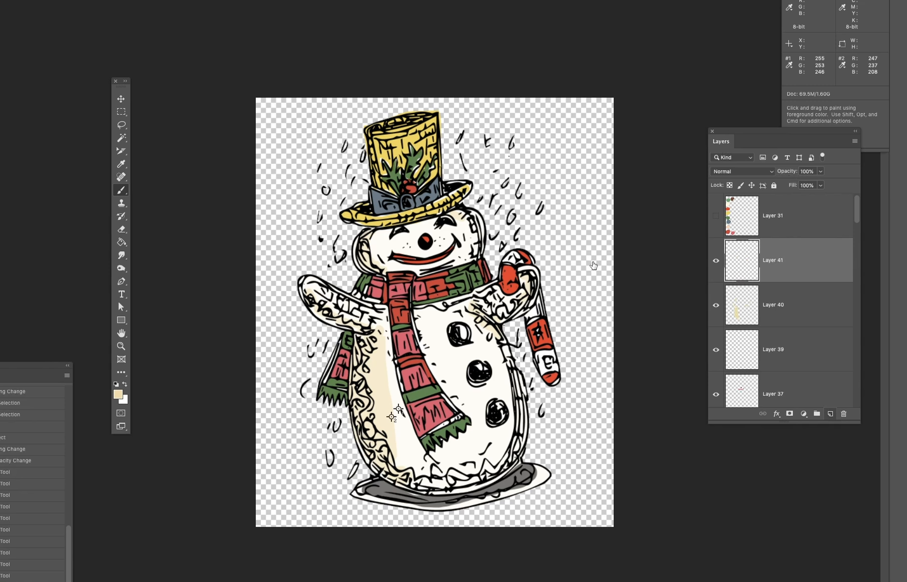
key(i)
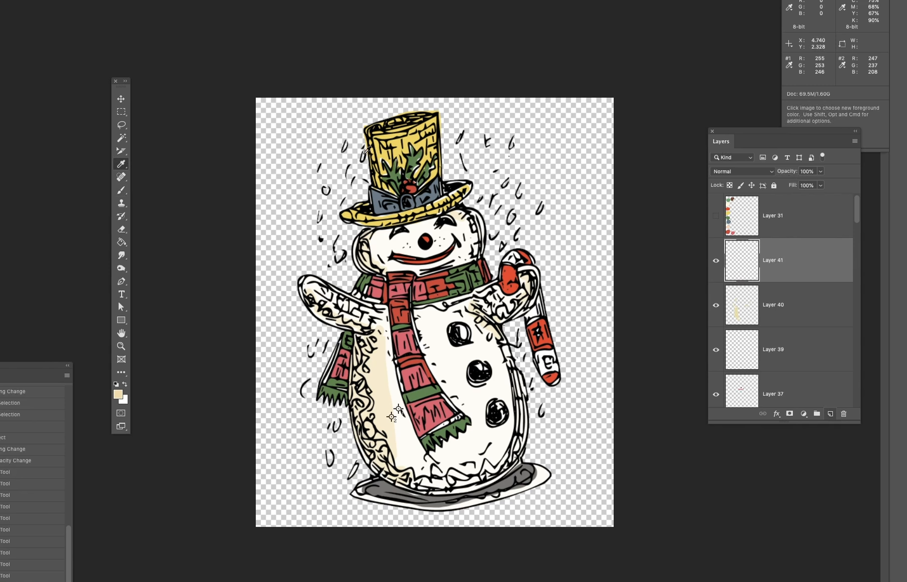
click(386, 153)
key(l)
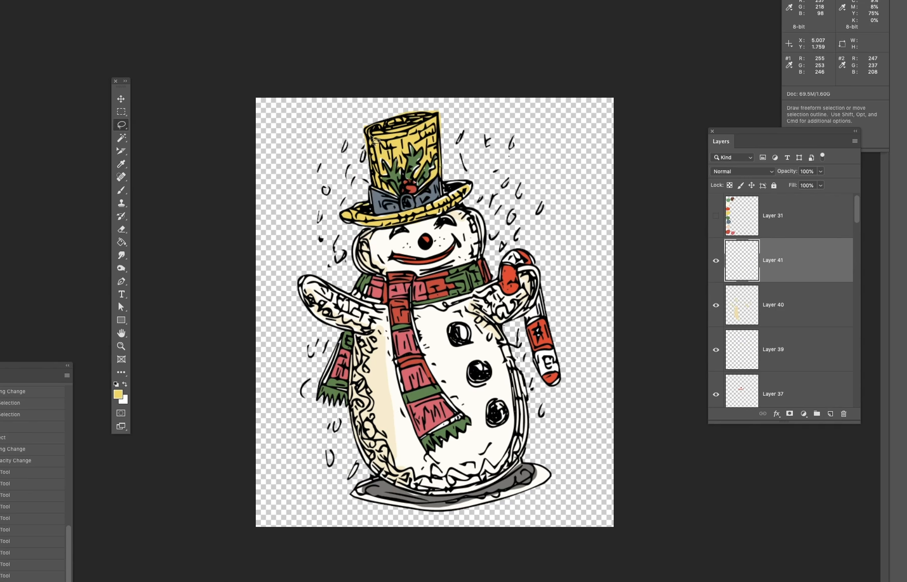
mouse_move(370, 136)
mouse_down()
mouse_move(394, 148)
mouse_move(389, 158)
mouse_move(375, 157)
mouse_move(374, 171)
mouse_up()
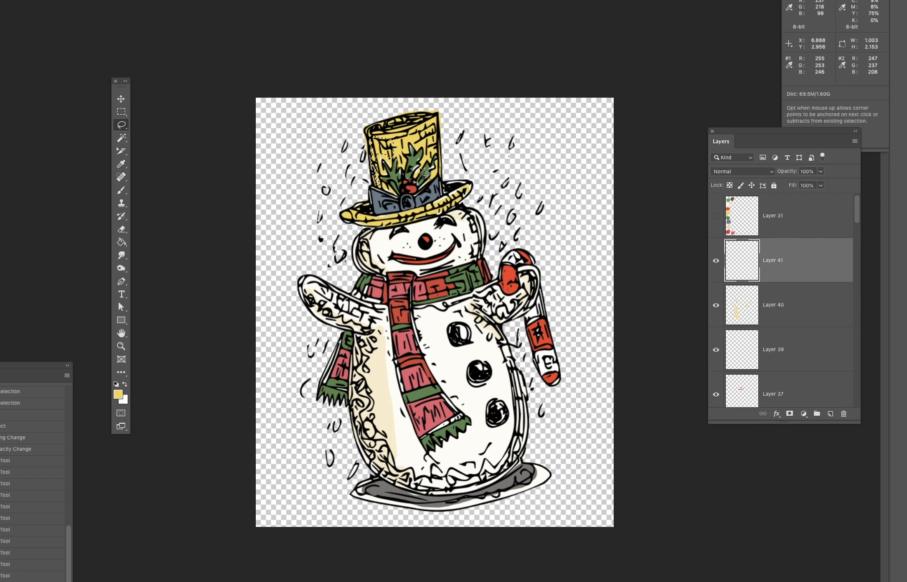
key(alt+BackSpace)
key(super+d)
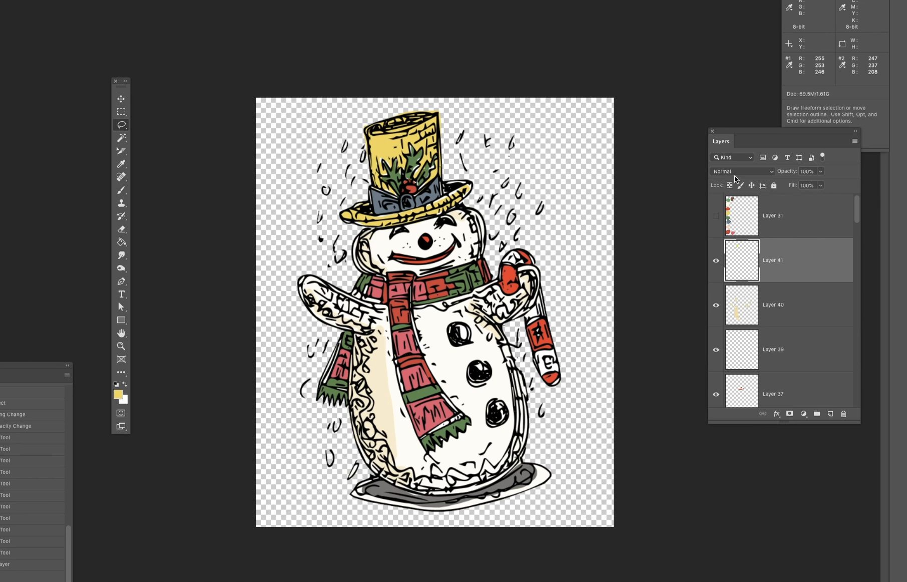
- Set Layer 41's blend mode to Multiply and brush yellow shading onto the hat's brim and crown
click(735, 173)
click(744, 199)
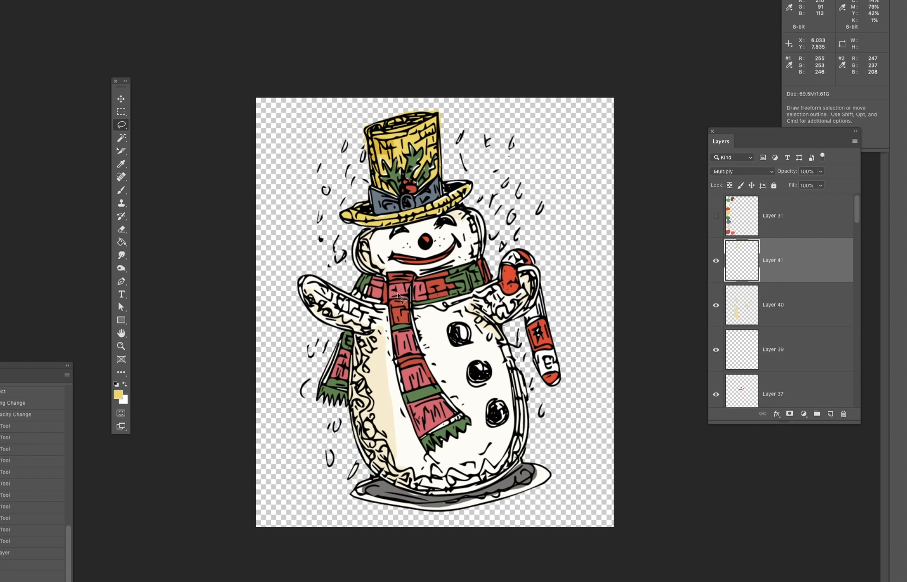
key(b)
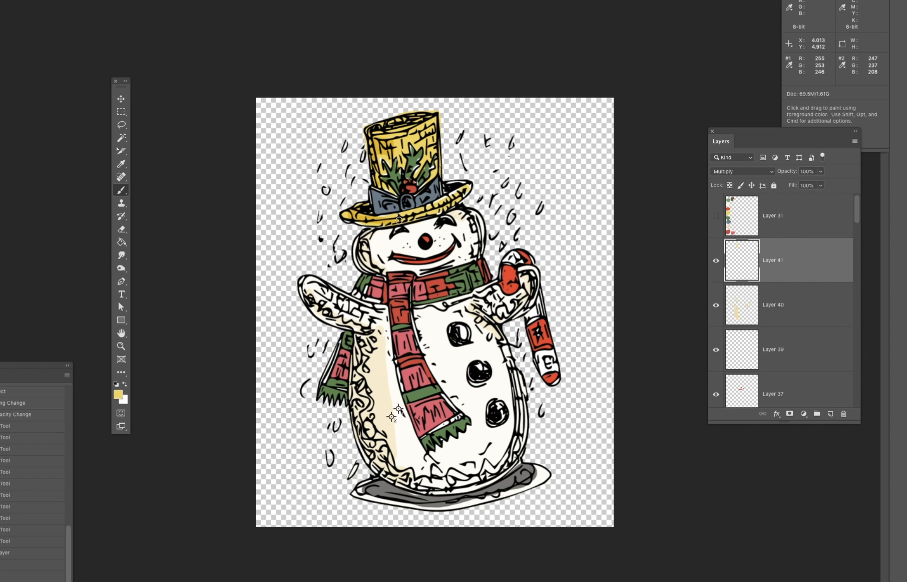
mouse_move(403, 219)
mouse_down()
mouse_move(383, 166)
mouse_move(383, 175)
mouse_up()
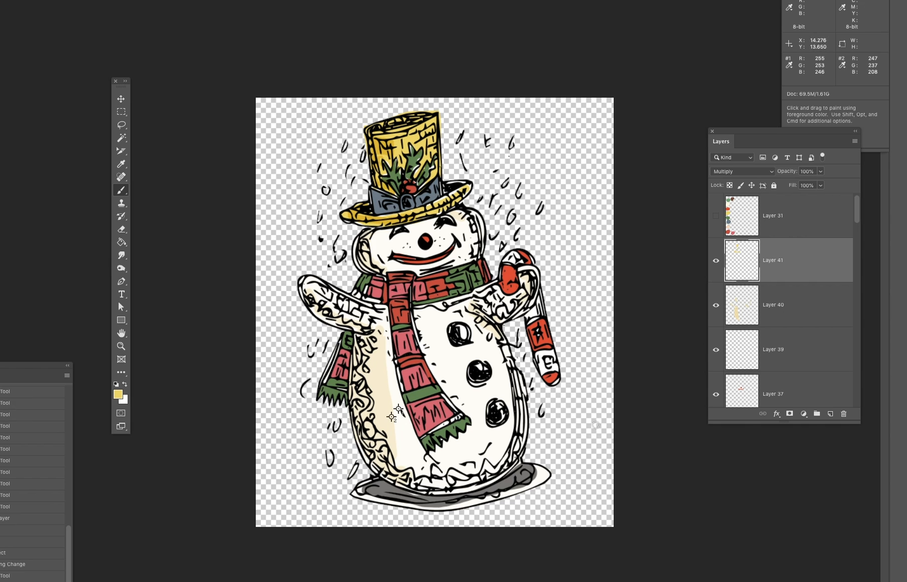
- Add a layer above Layer 41, reset the foreground to black, and lasso shadow areas beneath the raised arm and at the candy-cane hand
click(834, 414)
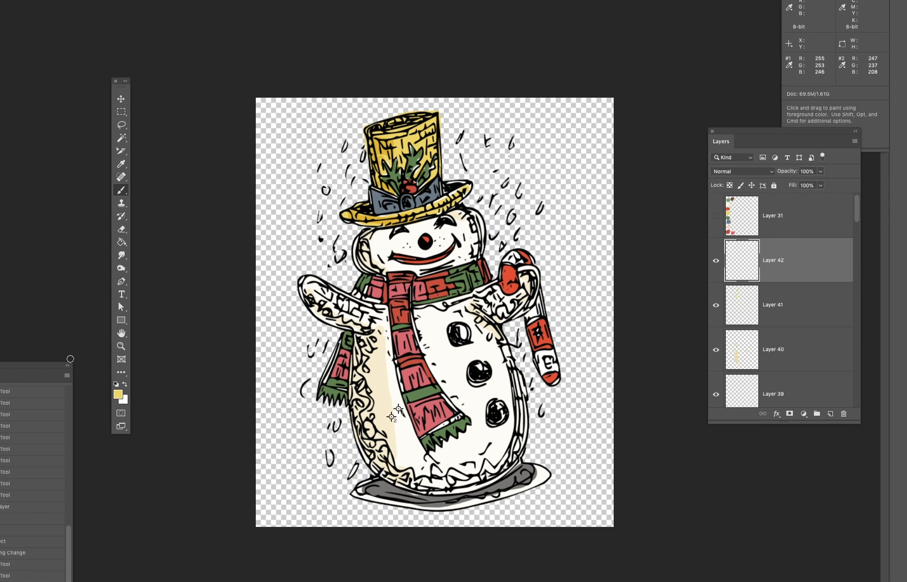
click(118, 385)
key(l)
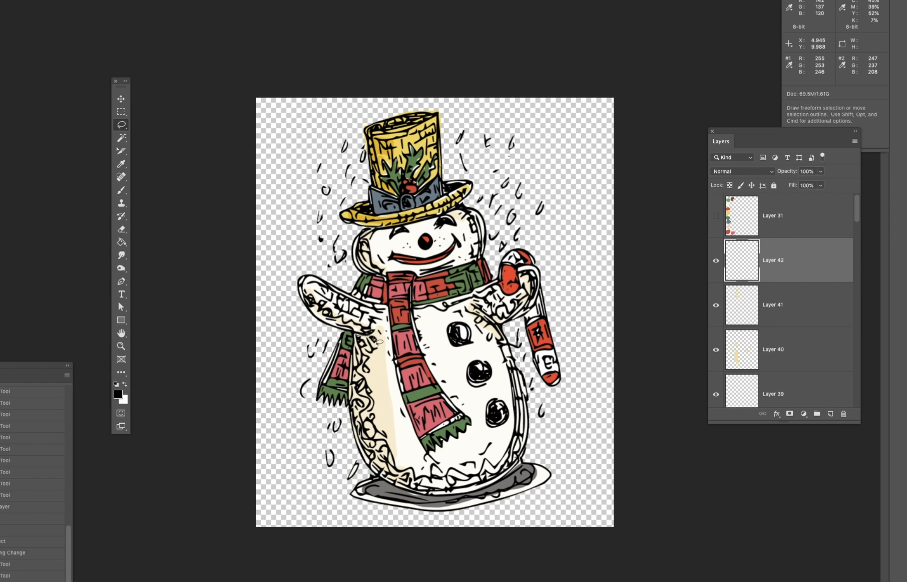
mouse_move(364, 371)
mouse_down()
mouse_move(353, 381)
mouse_move(354, 351)
mouse_up()
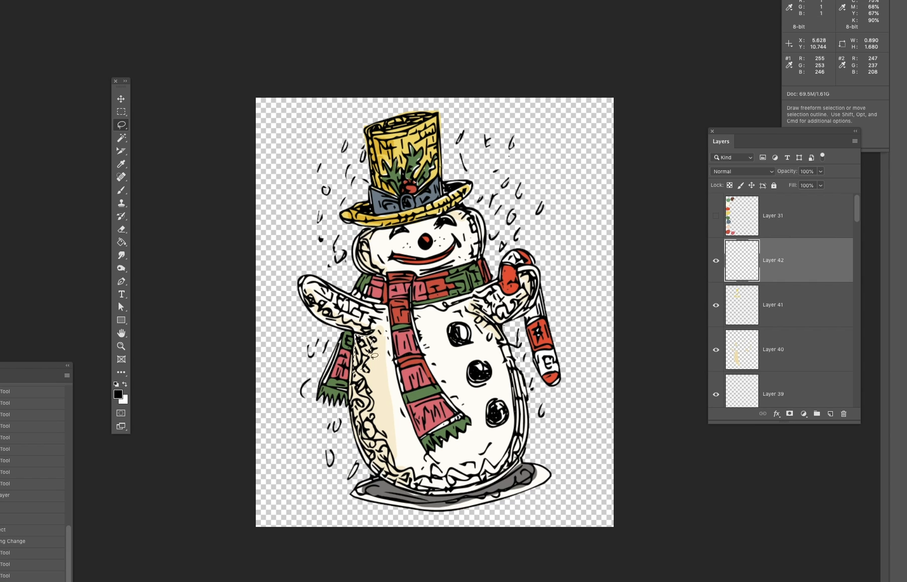
mouse_move(520, 274)
mouse_down()
mouse_move(524, 303)
mouse_move(506, 301)
mouse_move(520, 293)
mouse_up()
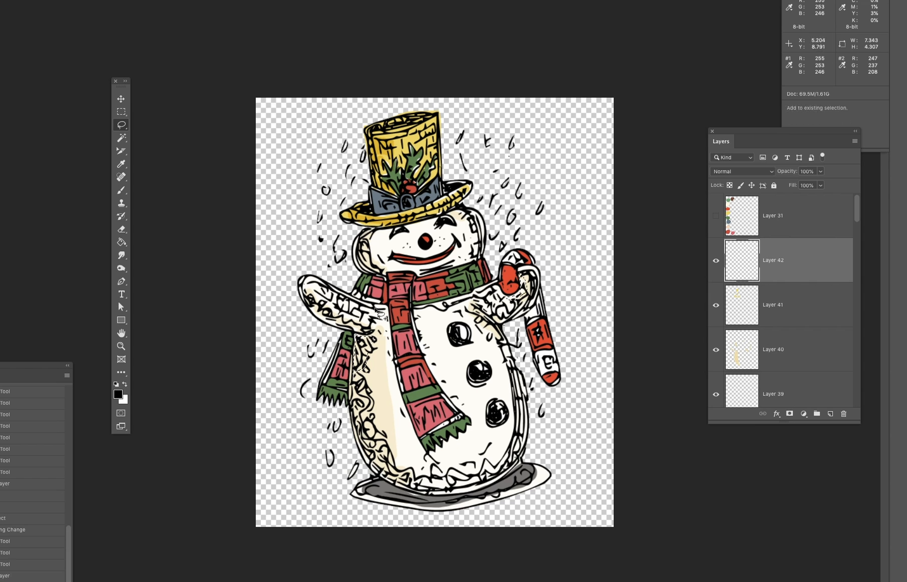
- Add lasso areas along the hanging scarf, around the neck scarf and beneath the hat brim, fill all selections with black and deselect
mouse_move(383, 310)
mouse_down()
mouse_move(397, 425)
mouse_move(424, 454)
mouse_move(411, 413)
mouse_up()
mouse_move(400, 367)
mouse_down()
mouse_move(394, 309)
mouse_move(413, 299)
mouse_up()
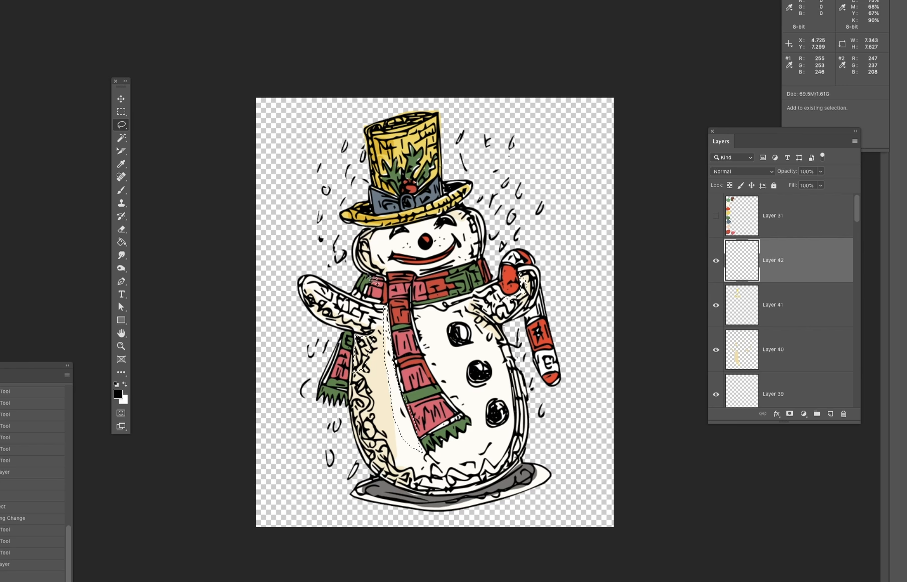
mouse_move(387, 278)
mouse_down()
mouse_move(377, 276)
mouse_move(453, 272)
mouse_move(417, 288)
mouse_move(416, 279)
mouse_up()
mouse_move(375, 233)
mouse_down()
mouse_move(431, 220)
mouse_move(376, 233)
mouse_up()
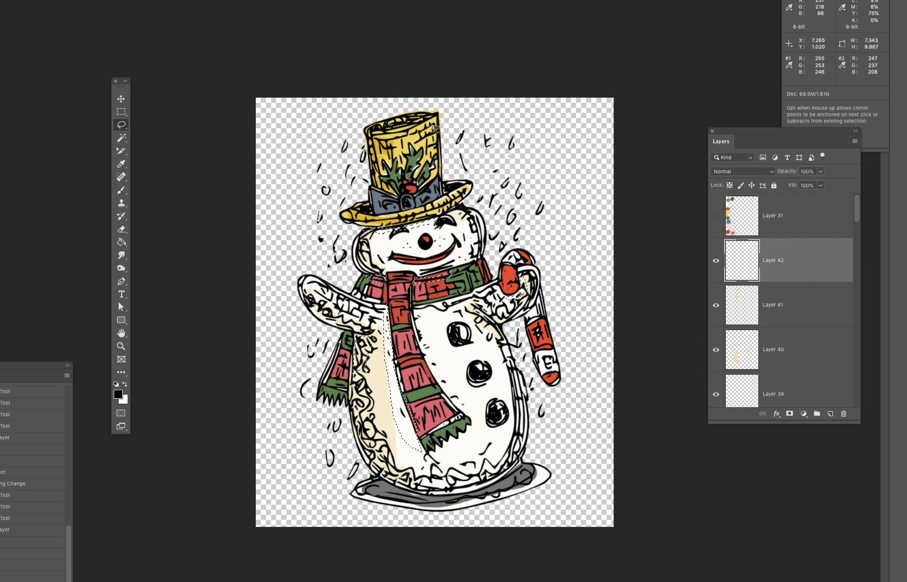
key(alt+BackSpace)
key(super+d)
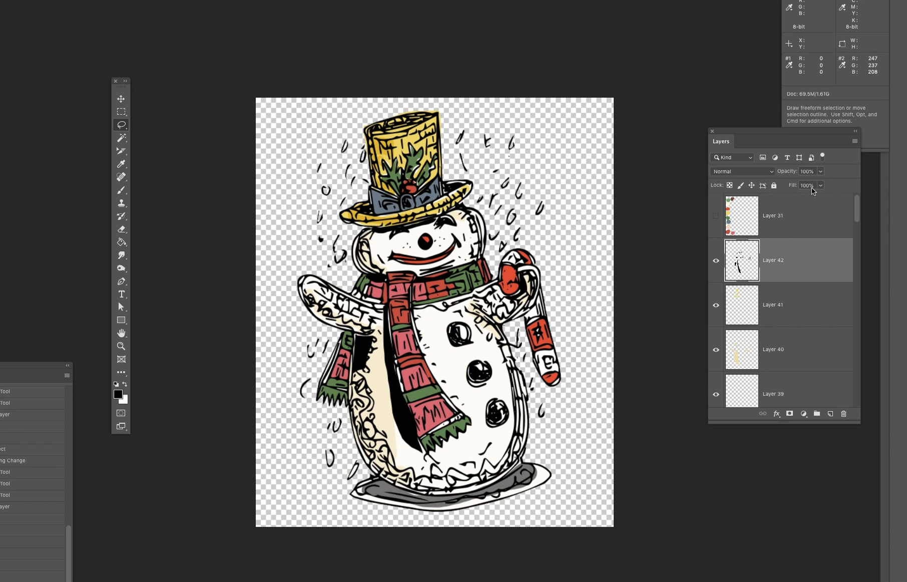
- Lower Layer 42's fill to 12% and add a new layer above it
click(822, 185)
drag(798, 195, 780, 199)
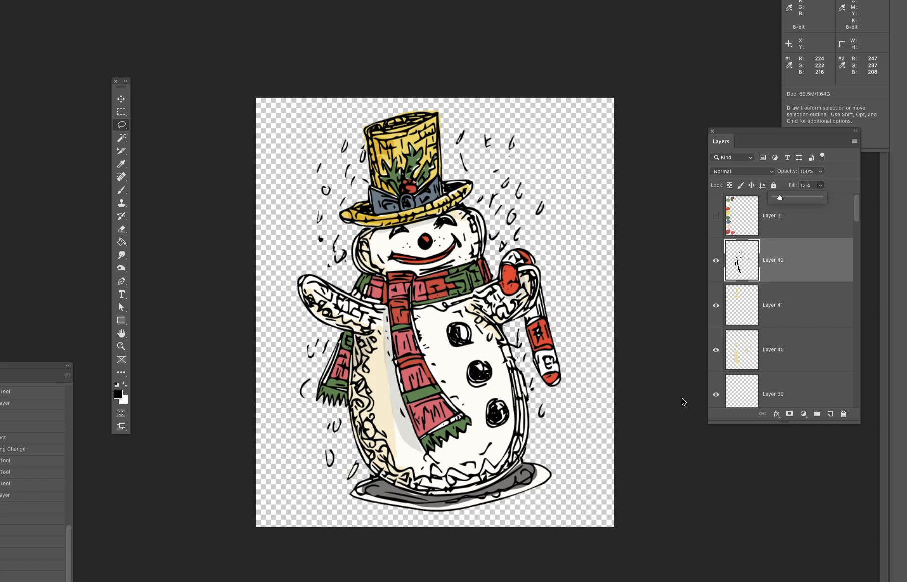
click(834, 413)
click(835, 413)
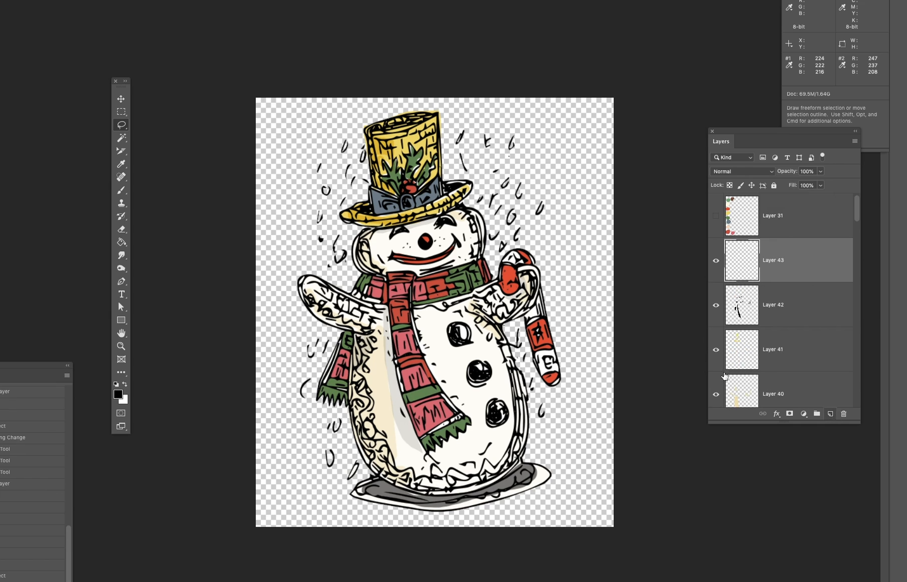
- Brush broad white highlights on Layer 43 along the raised arm, body edge, hanging scarf, hat crown, candy cane and rear scarf tail
click(124, 384)
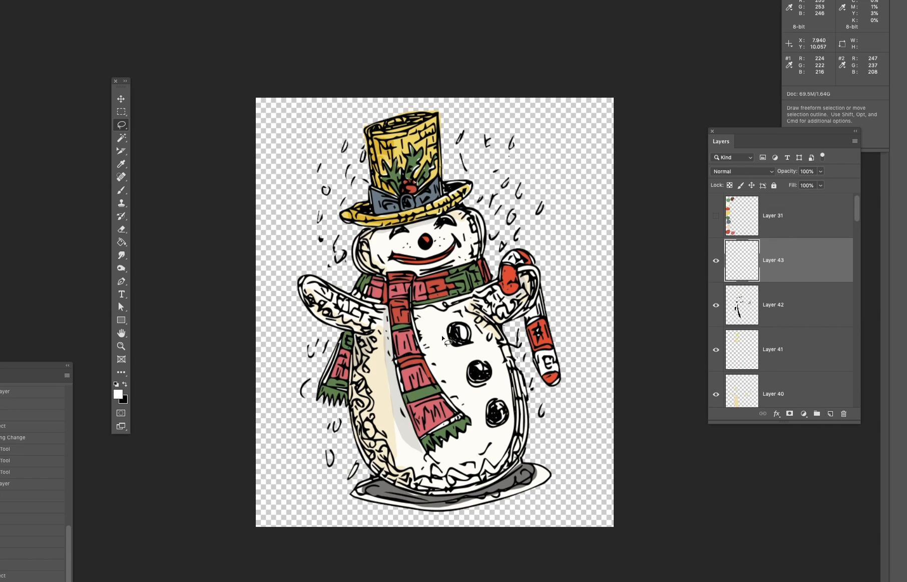
key(b)
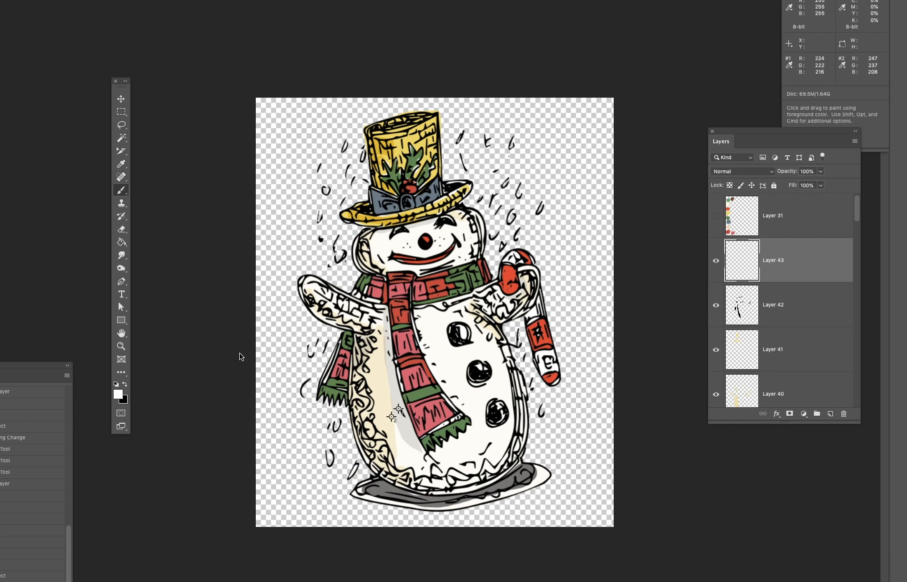
mouse_move(311, 296)
mouse_down()
mouse_move(365, 317)
mouse_move(362, 406)
mouse_move(374, 448)
mouse_up()
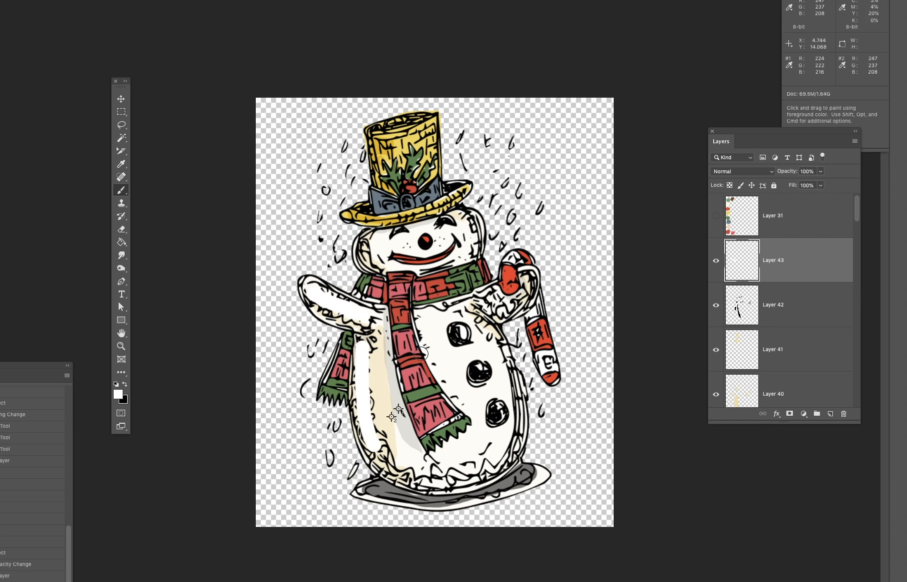
drag(397, 287, 423, 419)
mouse_move(382, 168)
mouse_down()
mouse_move(382, 176)
mouse_move(381, 145)
mouse_up()
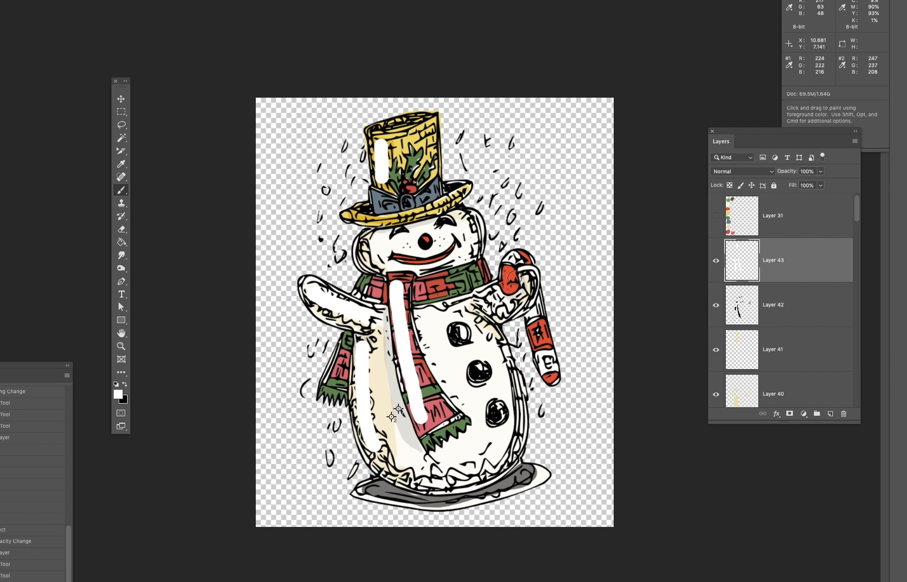
drag(510, 270, 510, 281)
drag(345, 358, 340, 371)
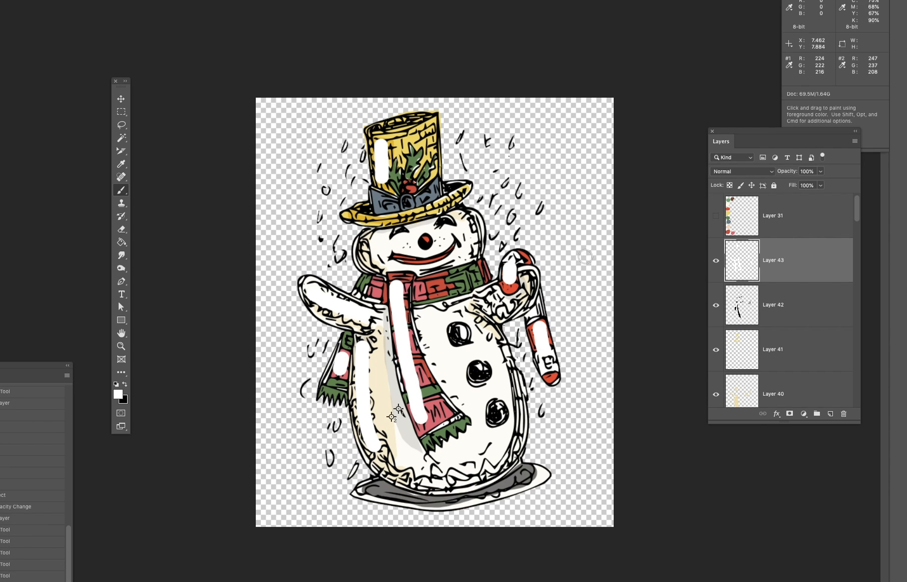
- Set Layer 43's blend mode to Color Dodge and its fill to 39%
click(740, 172)
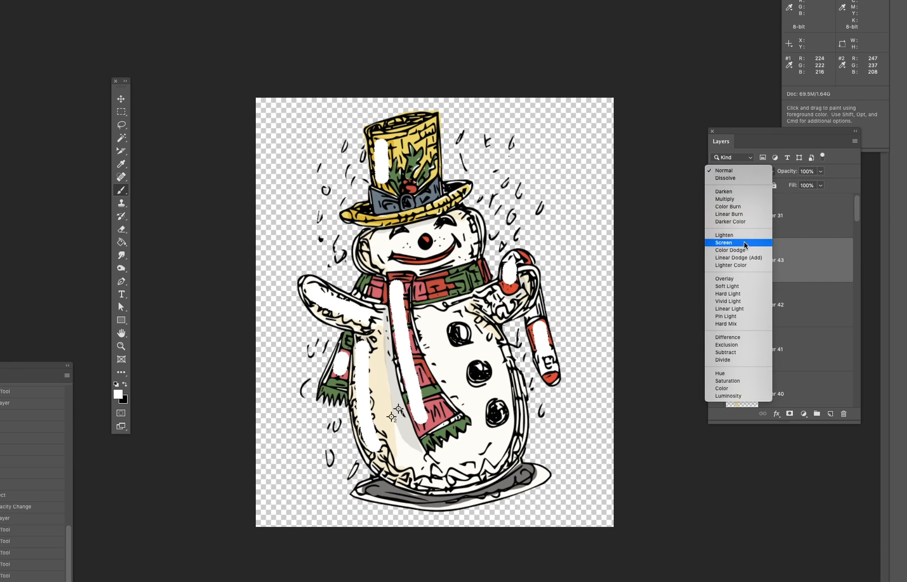
click(731, 250)
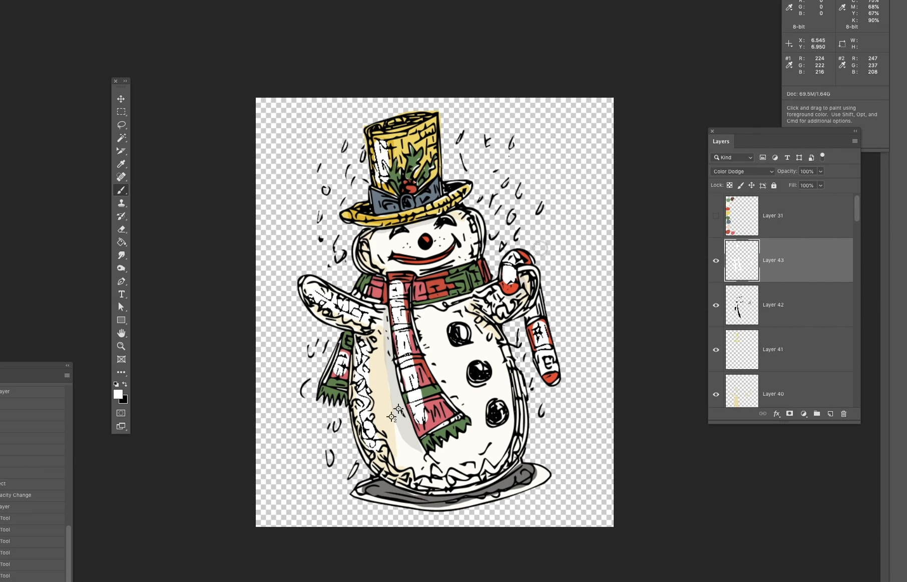
click(821, 186)
drag(818, 197, 793, 200)
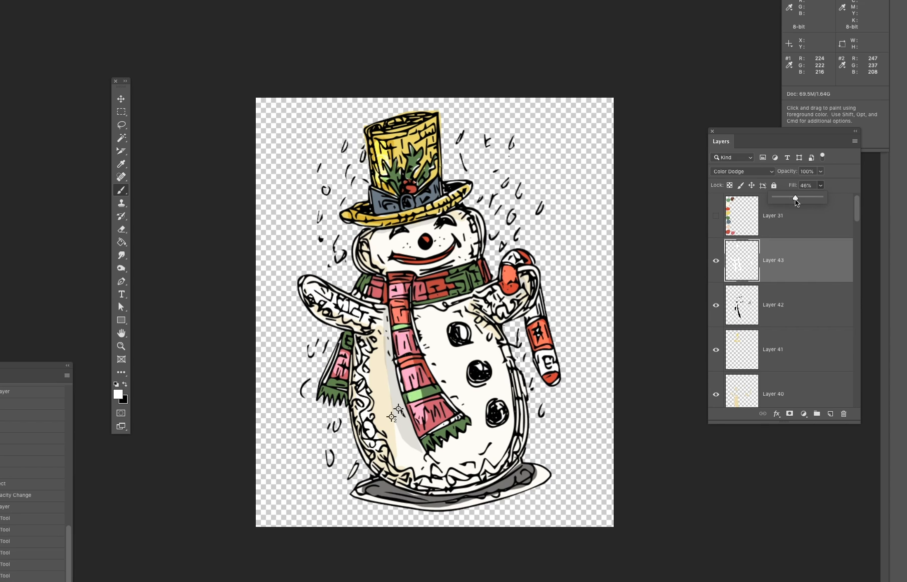
- Brush more white highlights onto the neck scarf, hat band, face edge, raised arm, scarf ends, candy cane and coal buttons
click(429, 287)
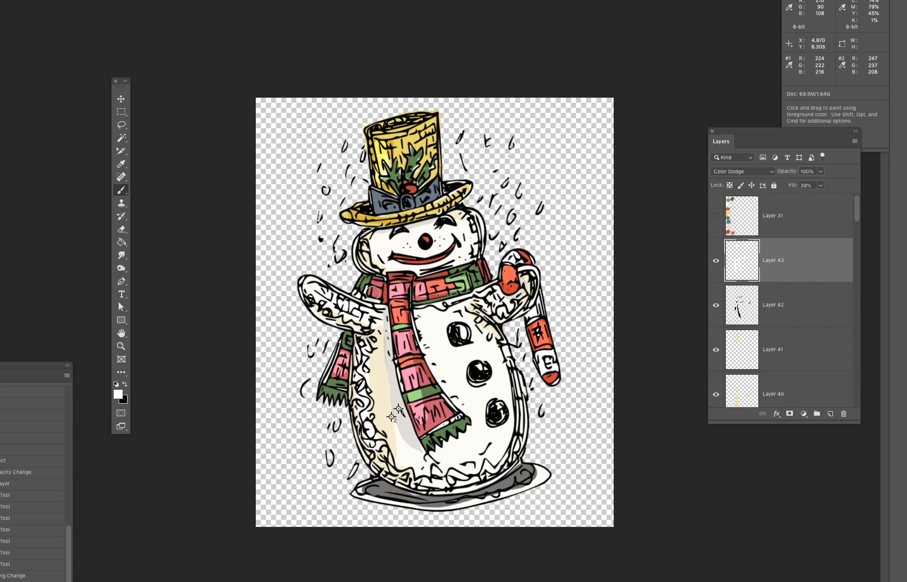
mouse_move(384, 205)
mouse_down()
mouse_move(408, 200)
mouse_move(409, 188)
mouse_up()
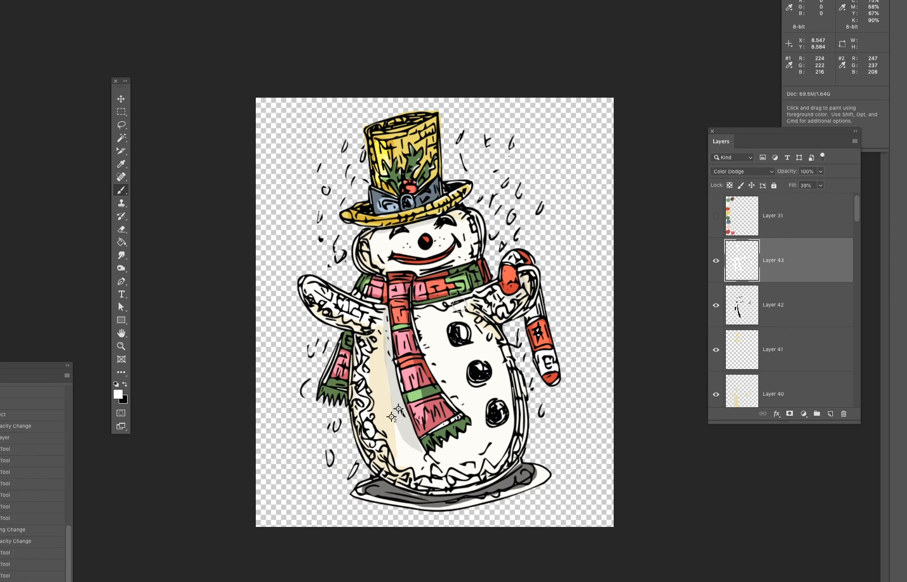
drag(381, 238, 375, 256)
drag(315, 295, 327, 307)
drag(336, 390, 331, 385)
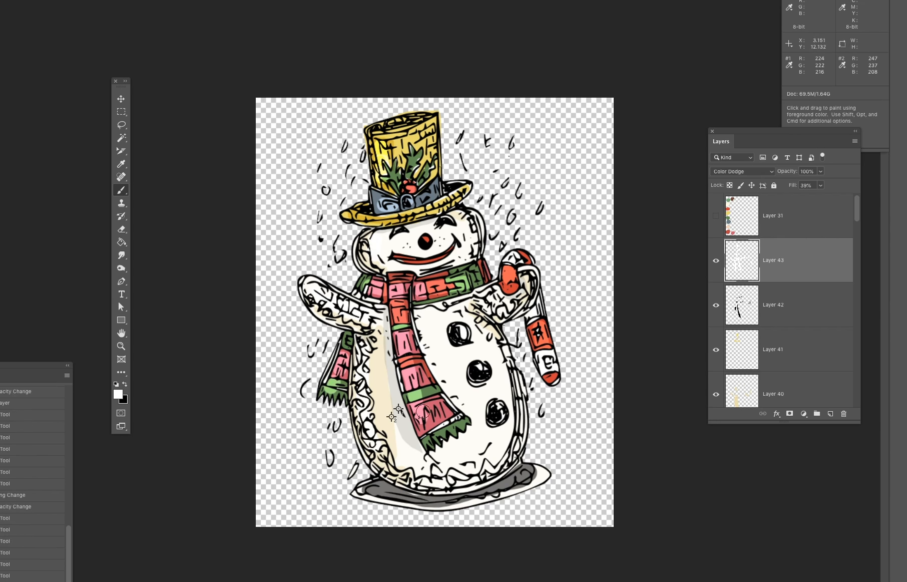
drag(425, 411, 420, 399)
drag(534, 328, 536, 332)
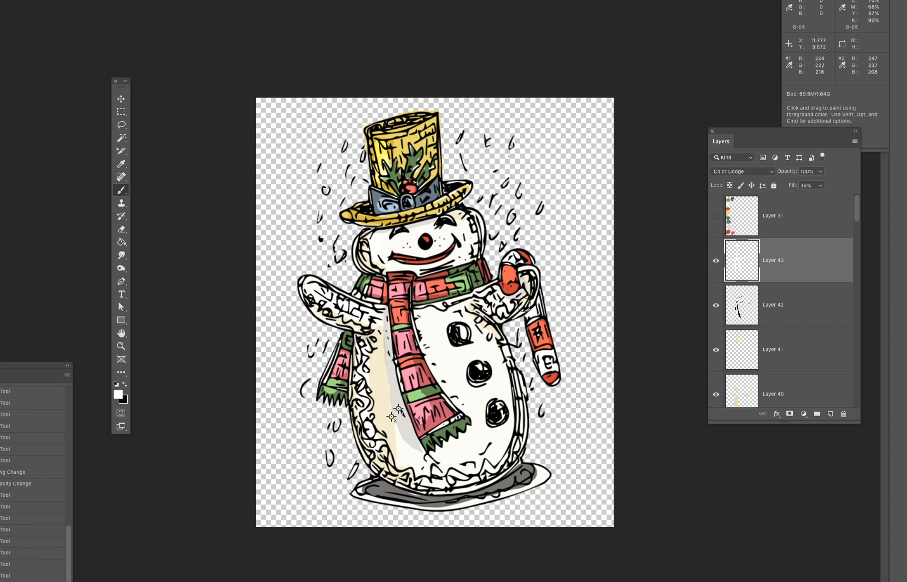
drag(510, 266, 518, 260)
drag(458, 334, 459, 337)
drag(479, 370, 498, 409)
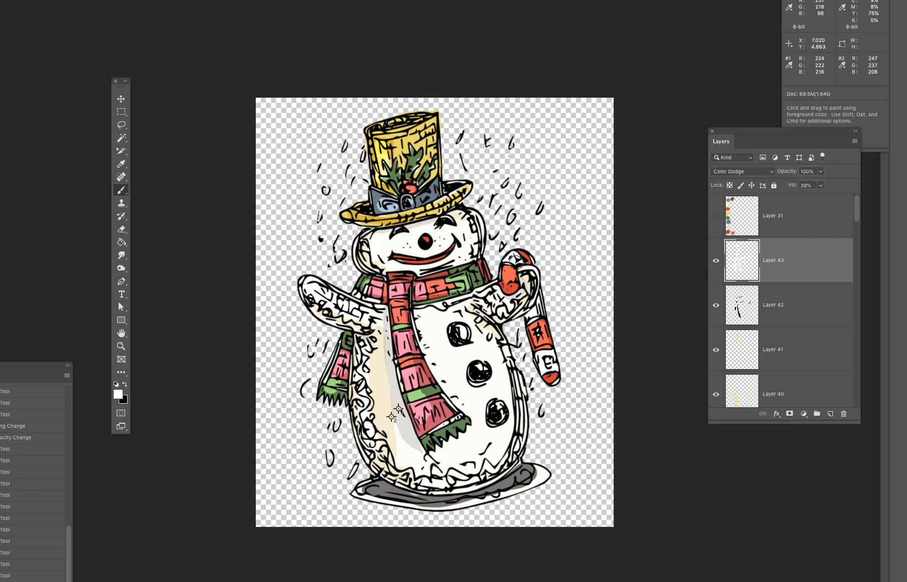
- Check the artwork against the black background of Layer 32, hiding that layer again when done
drag(860, 217, 853, 278)
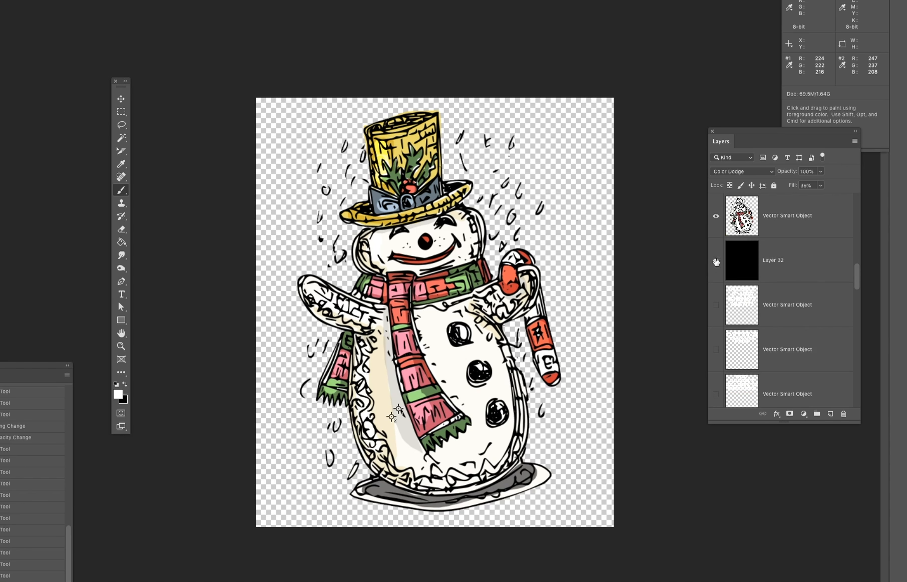
click(716, 261)
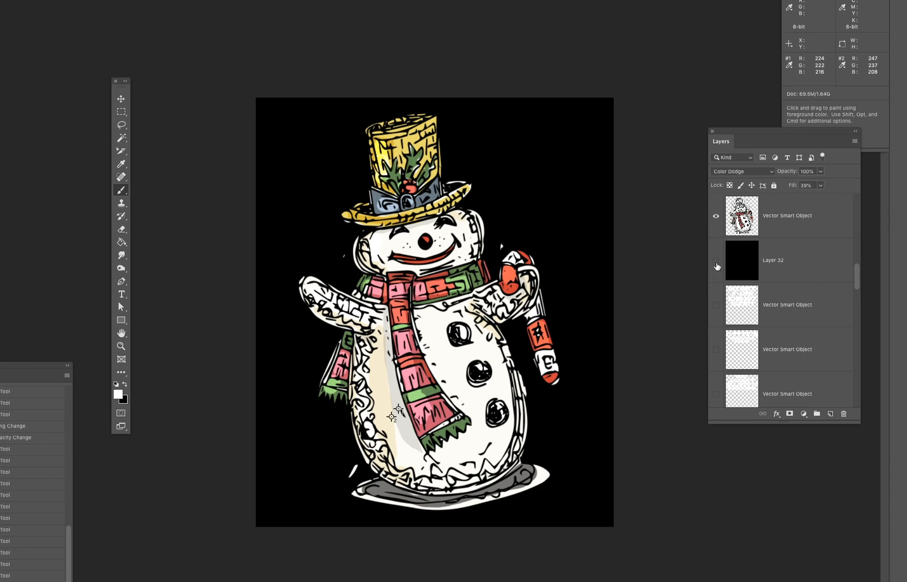
click(717, 264)
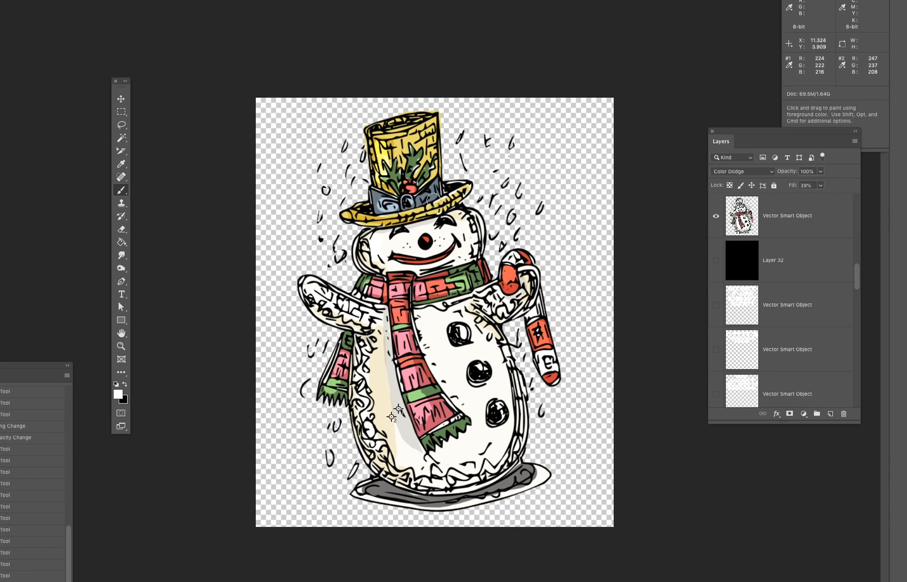